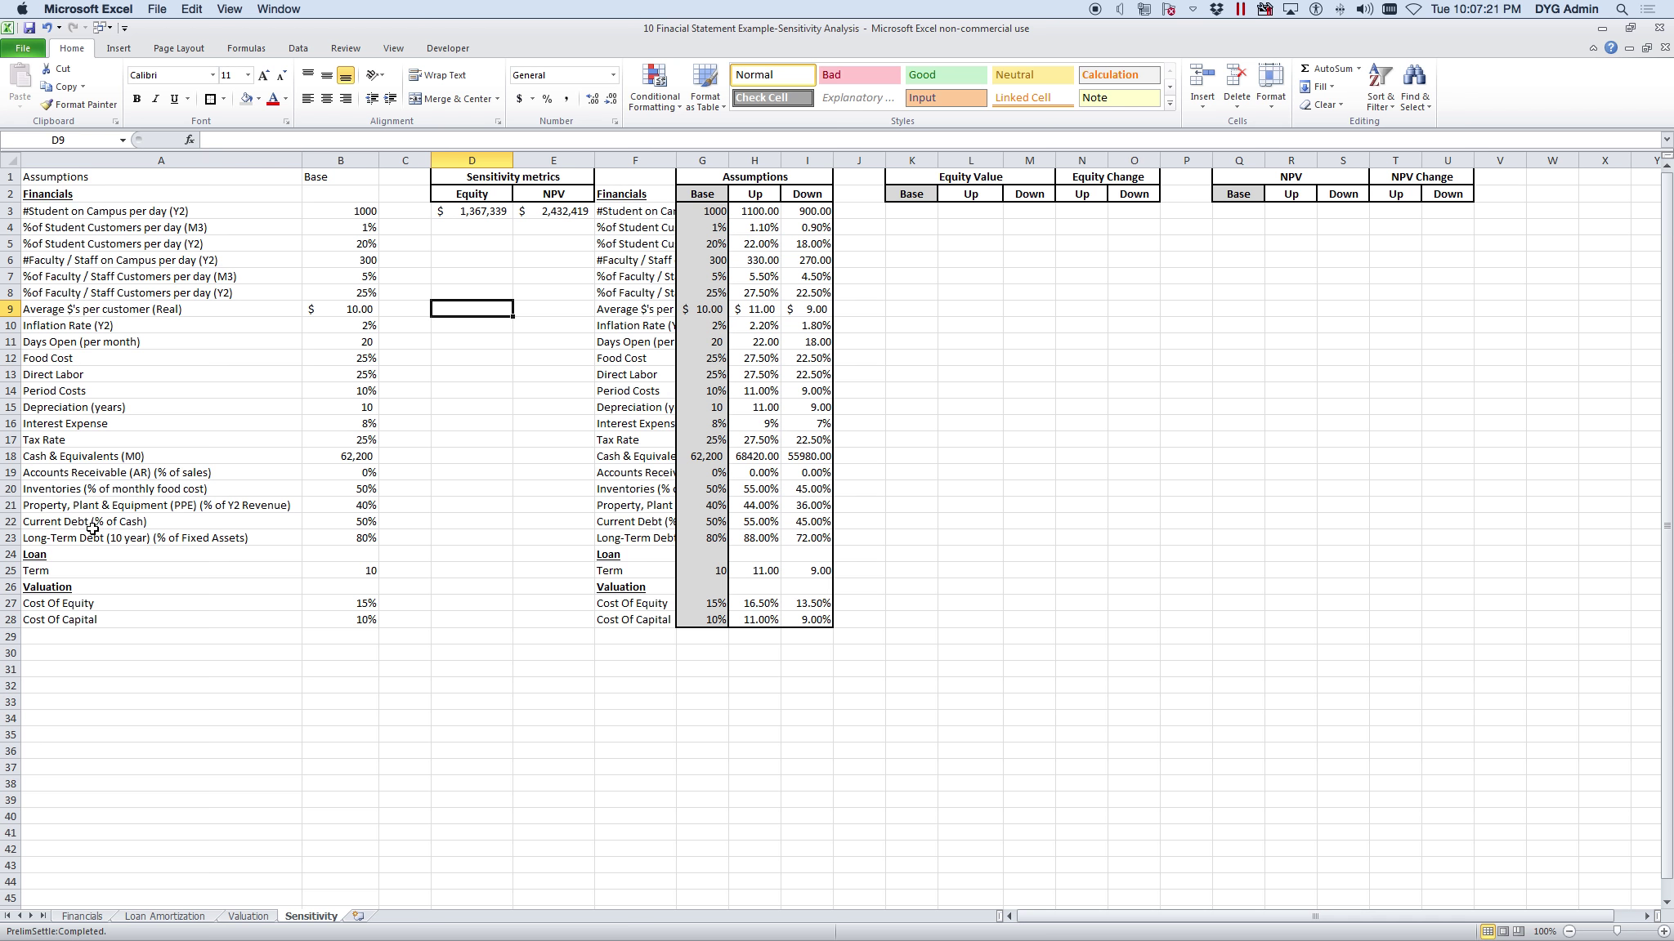
# - Inspect the Equity and NPV formulas in D3 and E3, then widen column F to about 18
pyautogui.hscroll(4, 94, 572)
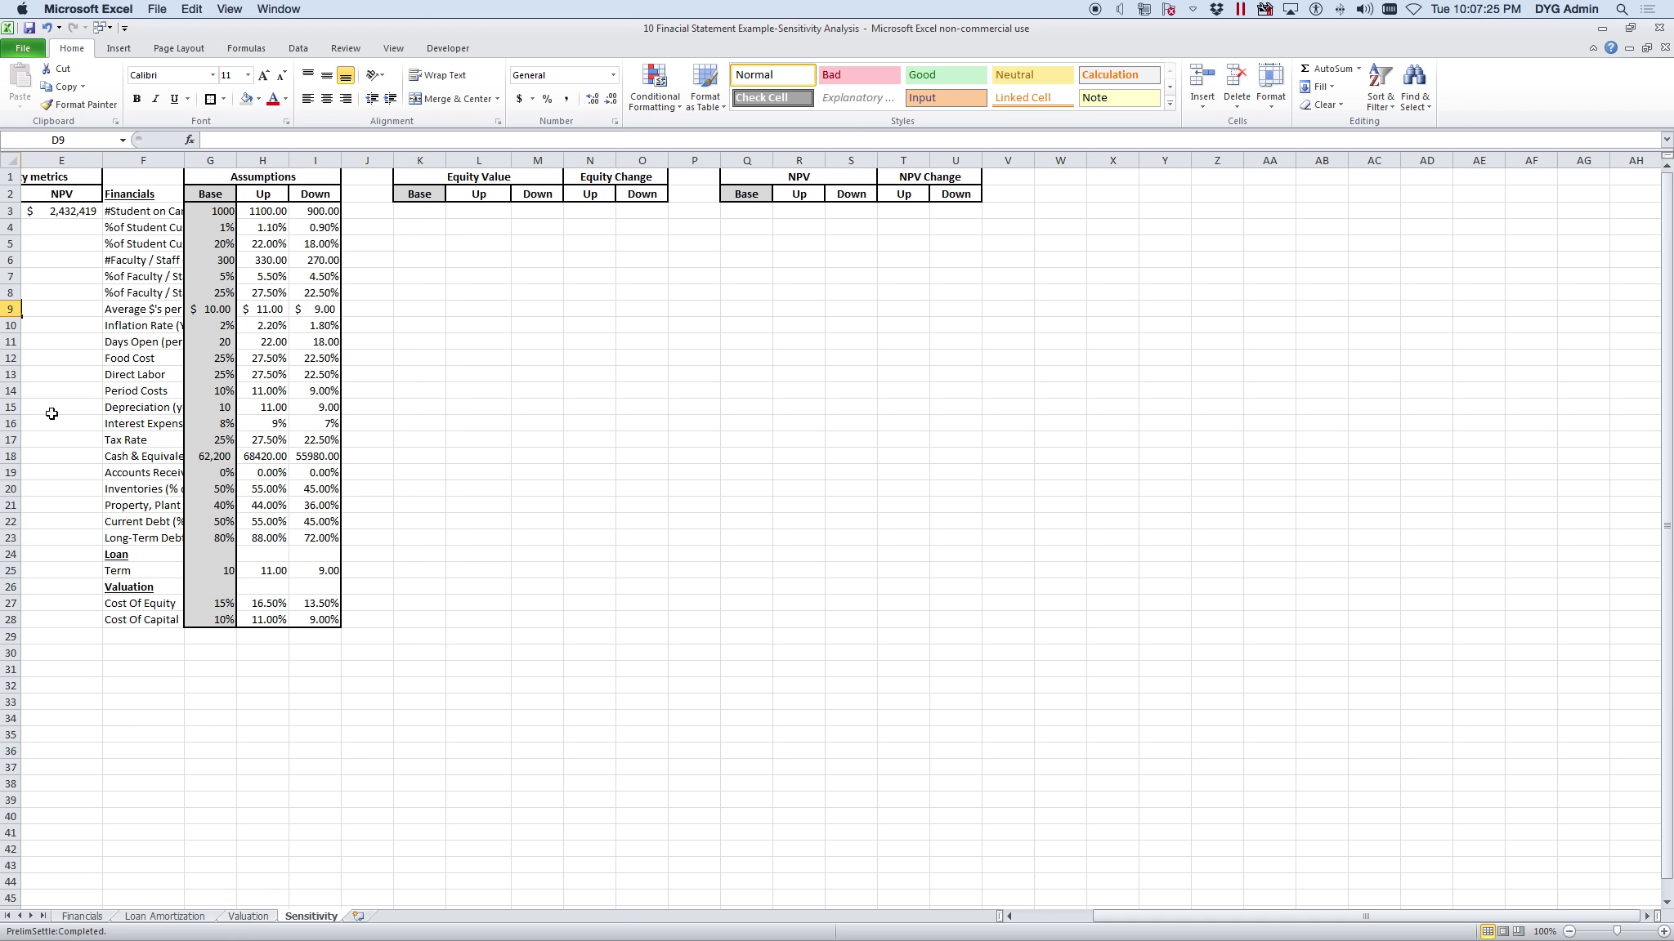
pyautogui.hscroll(-4, 67, 433)
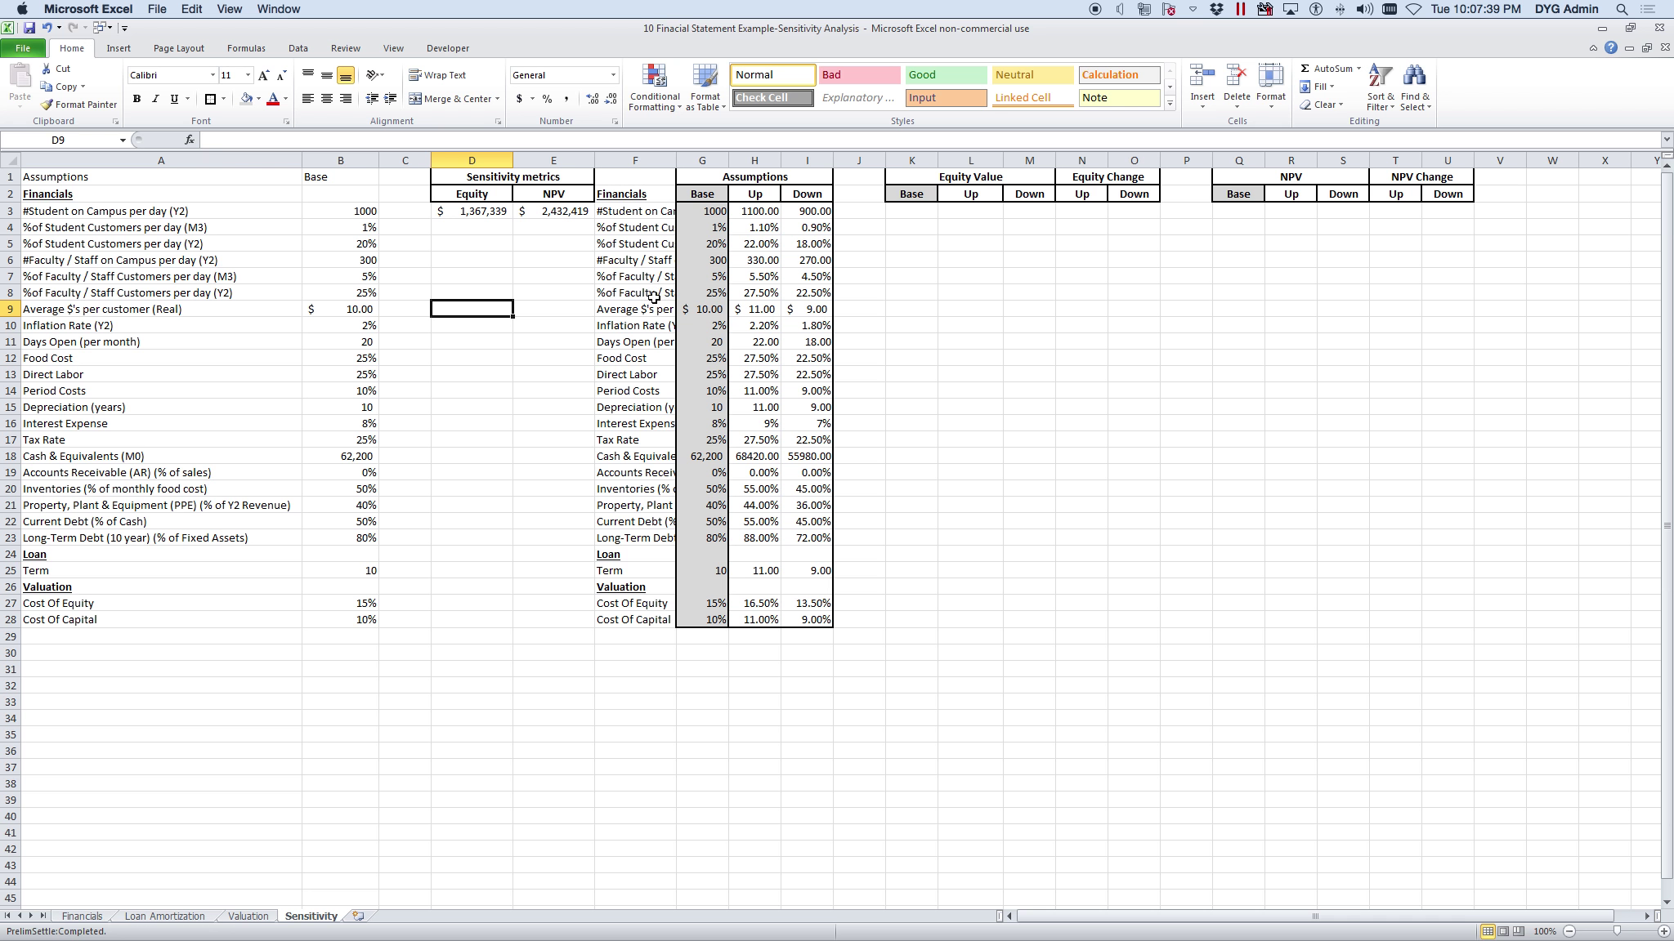
pyautogui.click(471, 209)
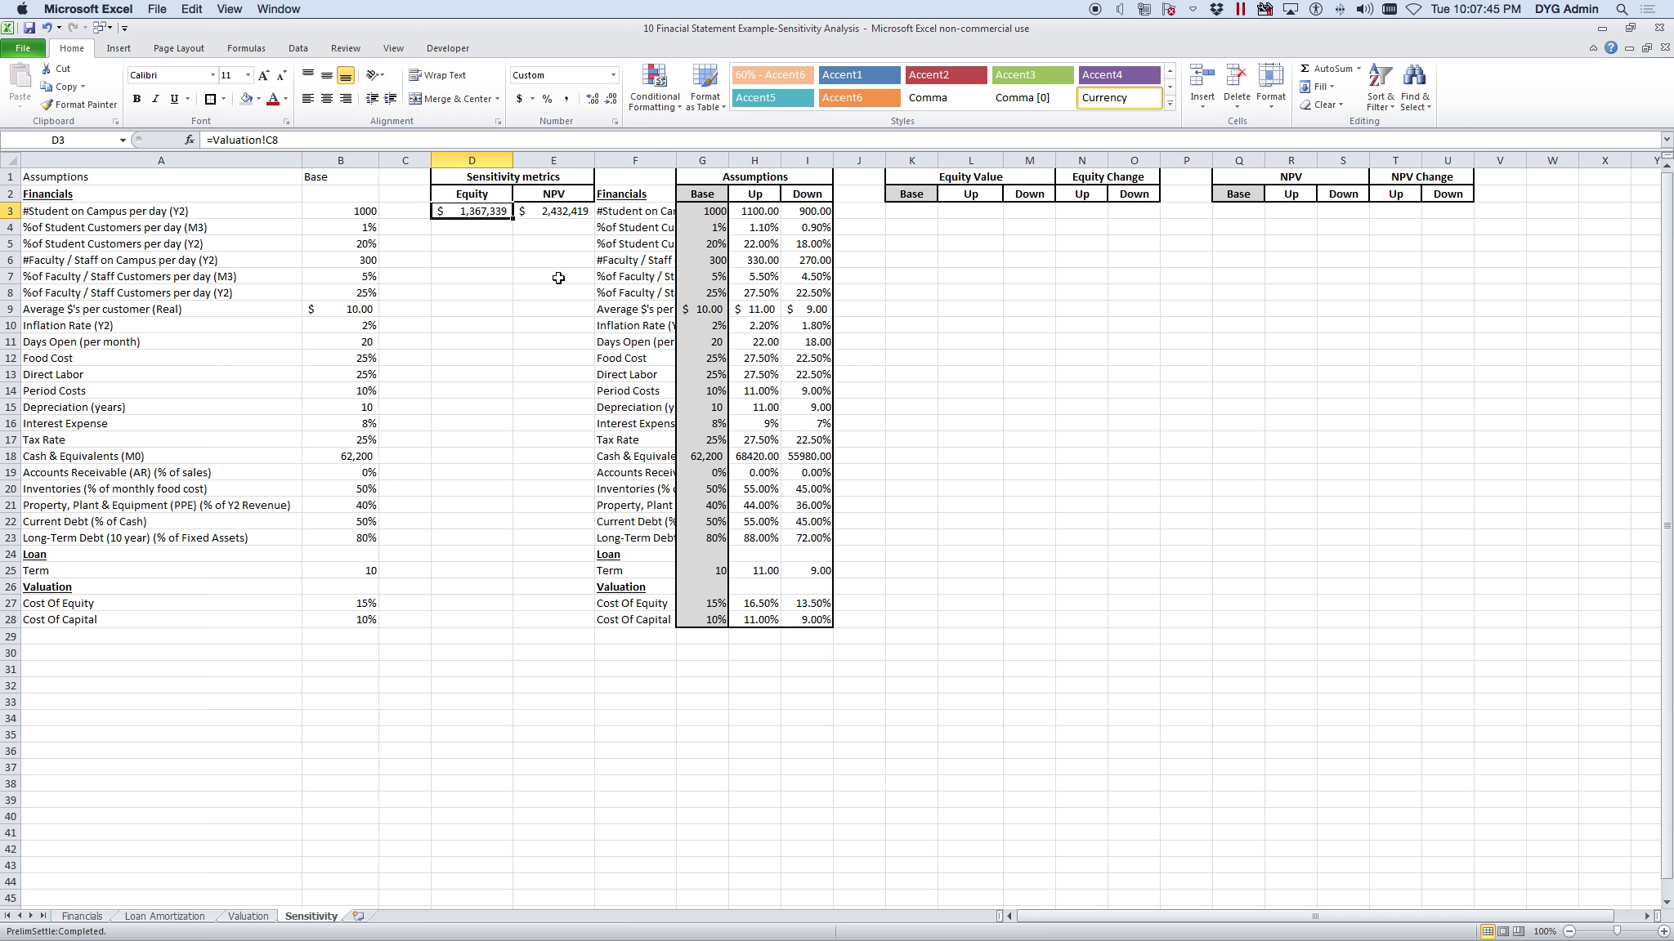
pyautogui.click(552, 212)
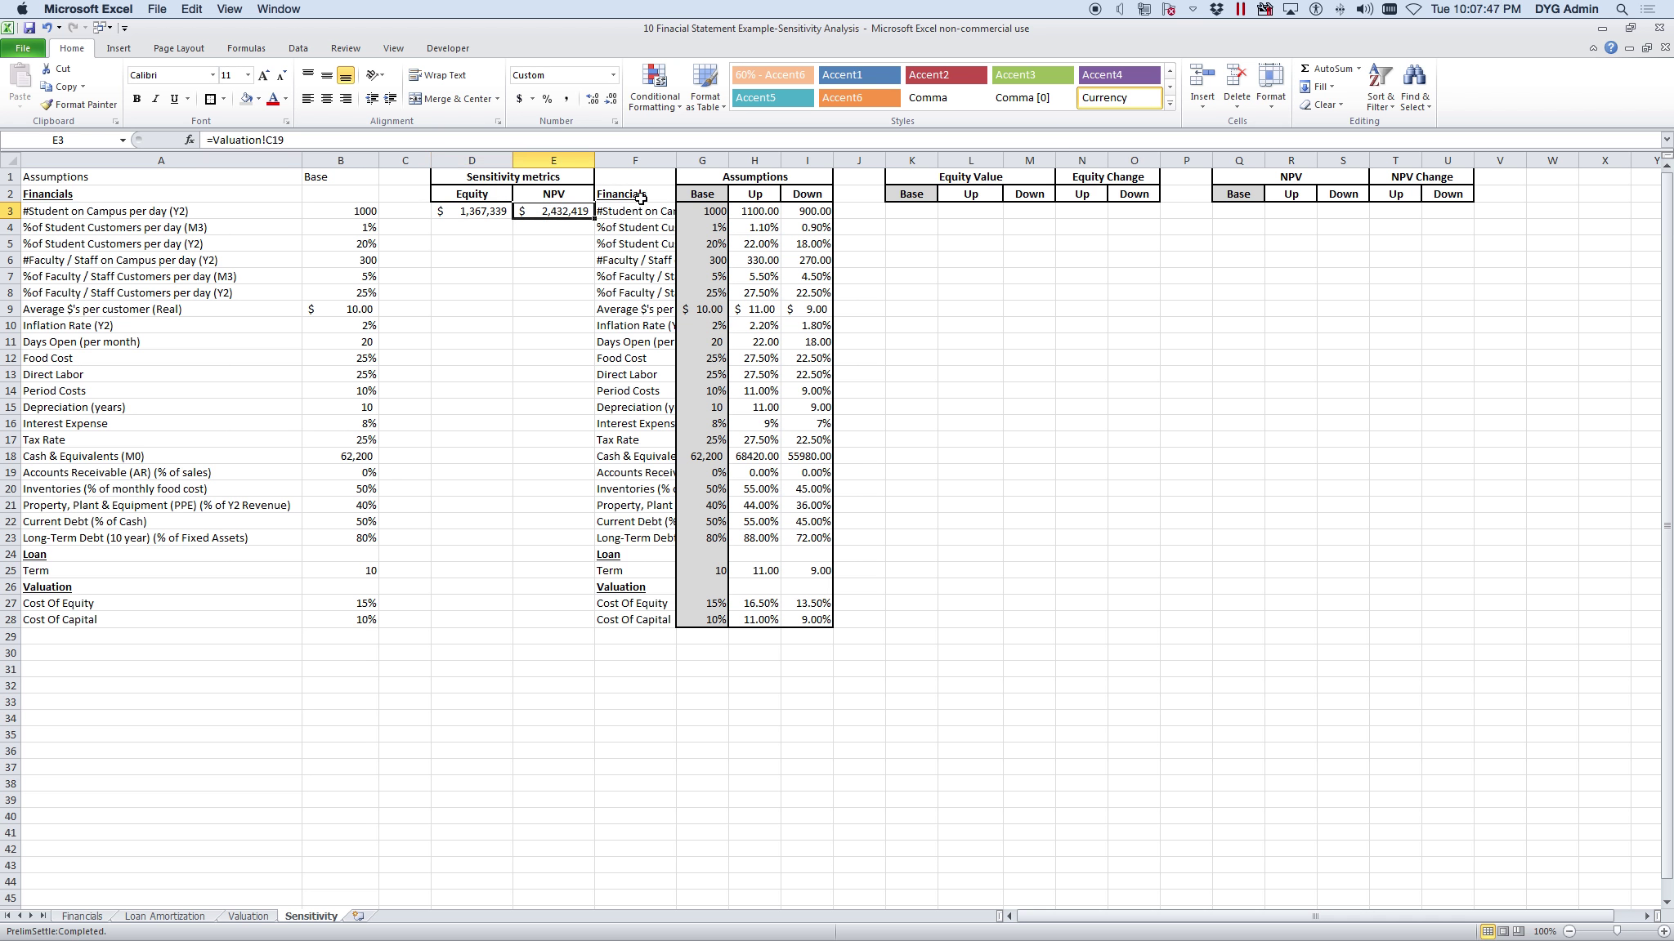
pyautogui.doubleClick(675, 160)
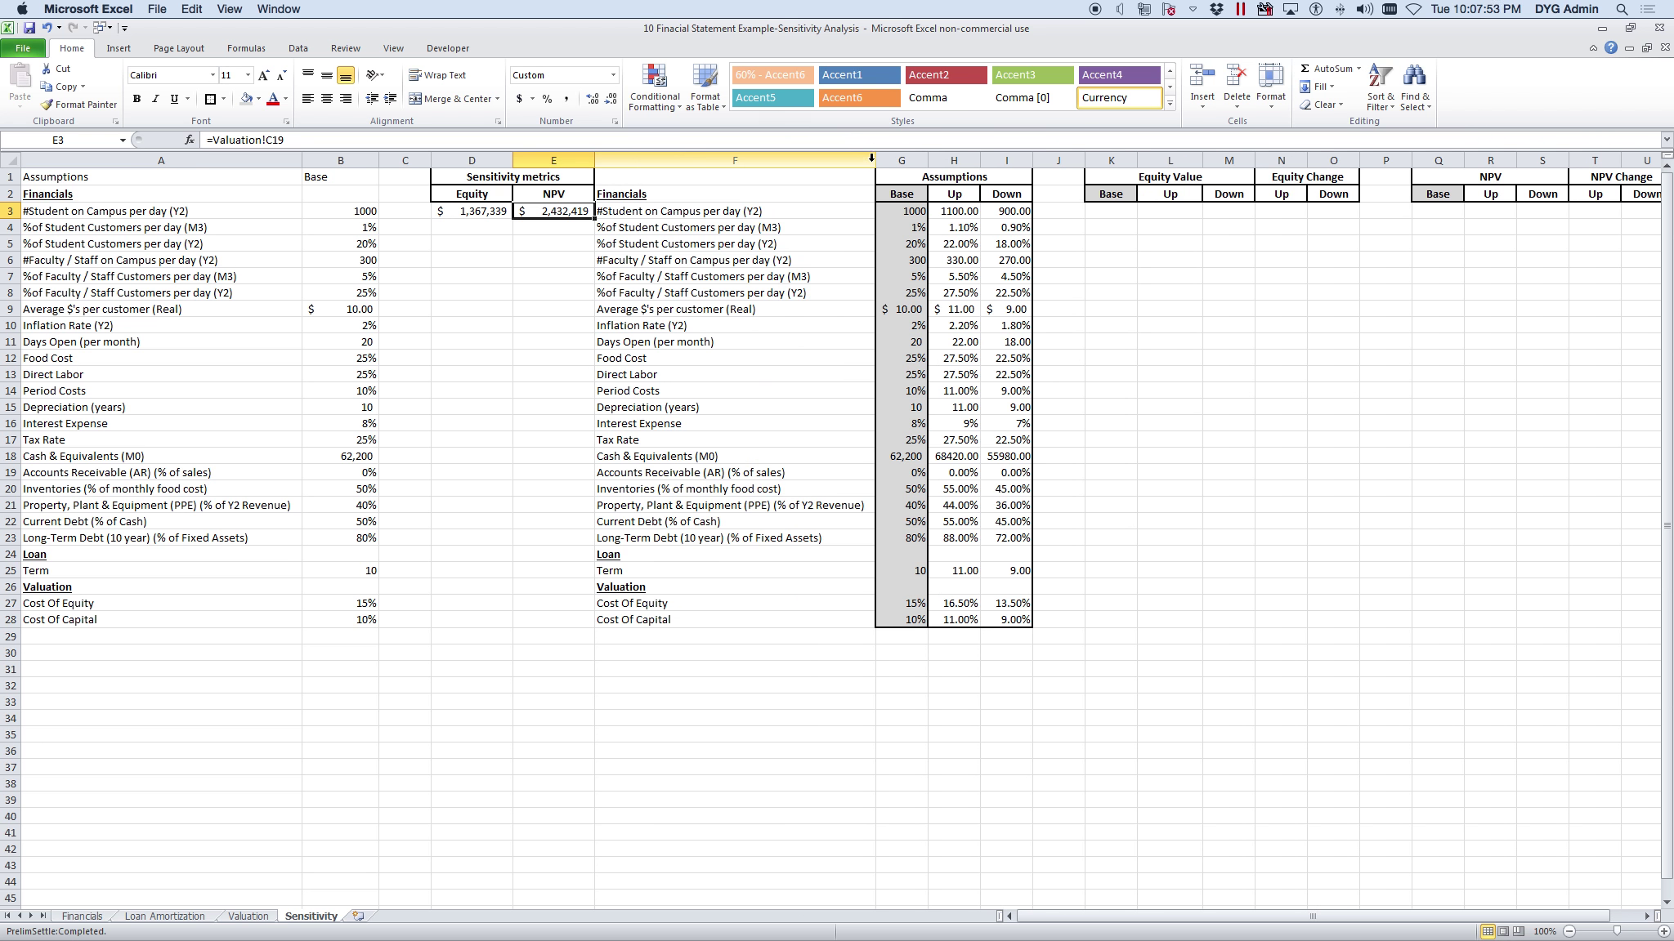
pyautogui.moveTo(874, 160); pyautogui.dragTo(702, 161)
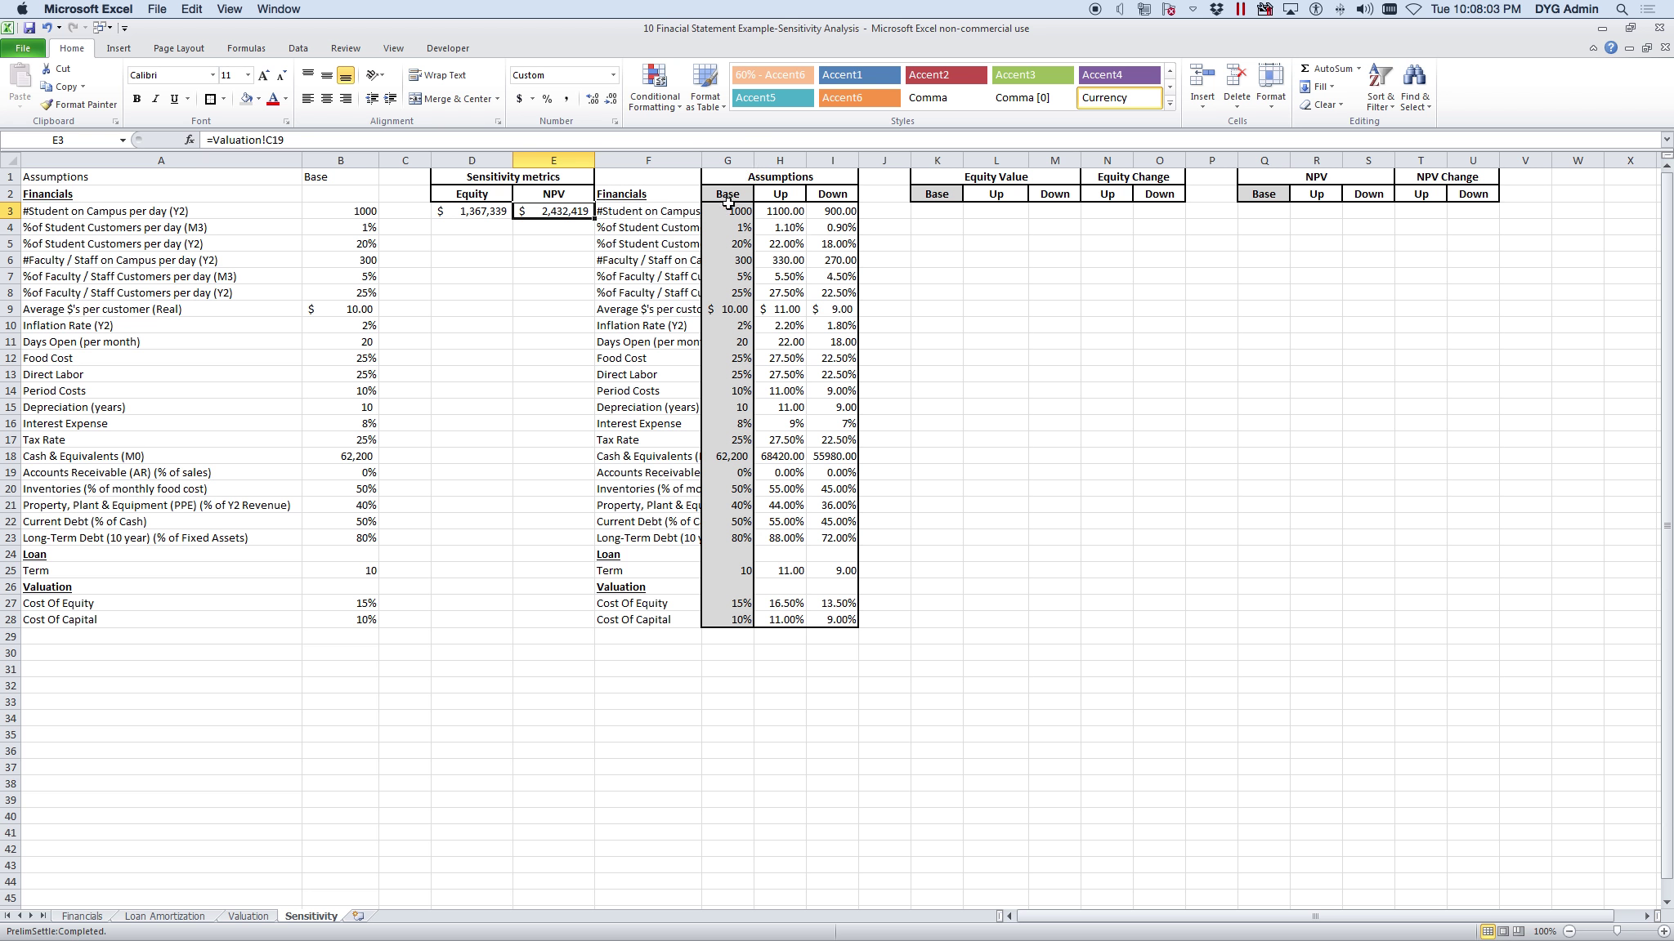
pyautogui.moveTo(728, 196); pyautogui.dragTo(734, 618)
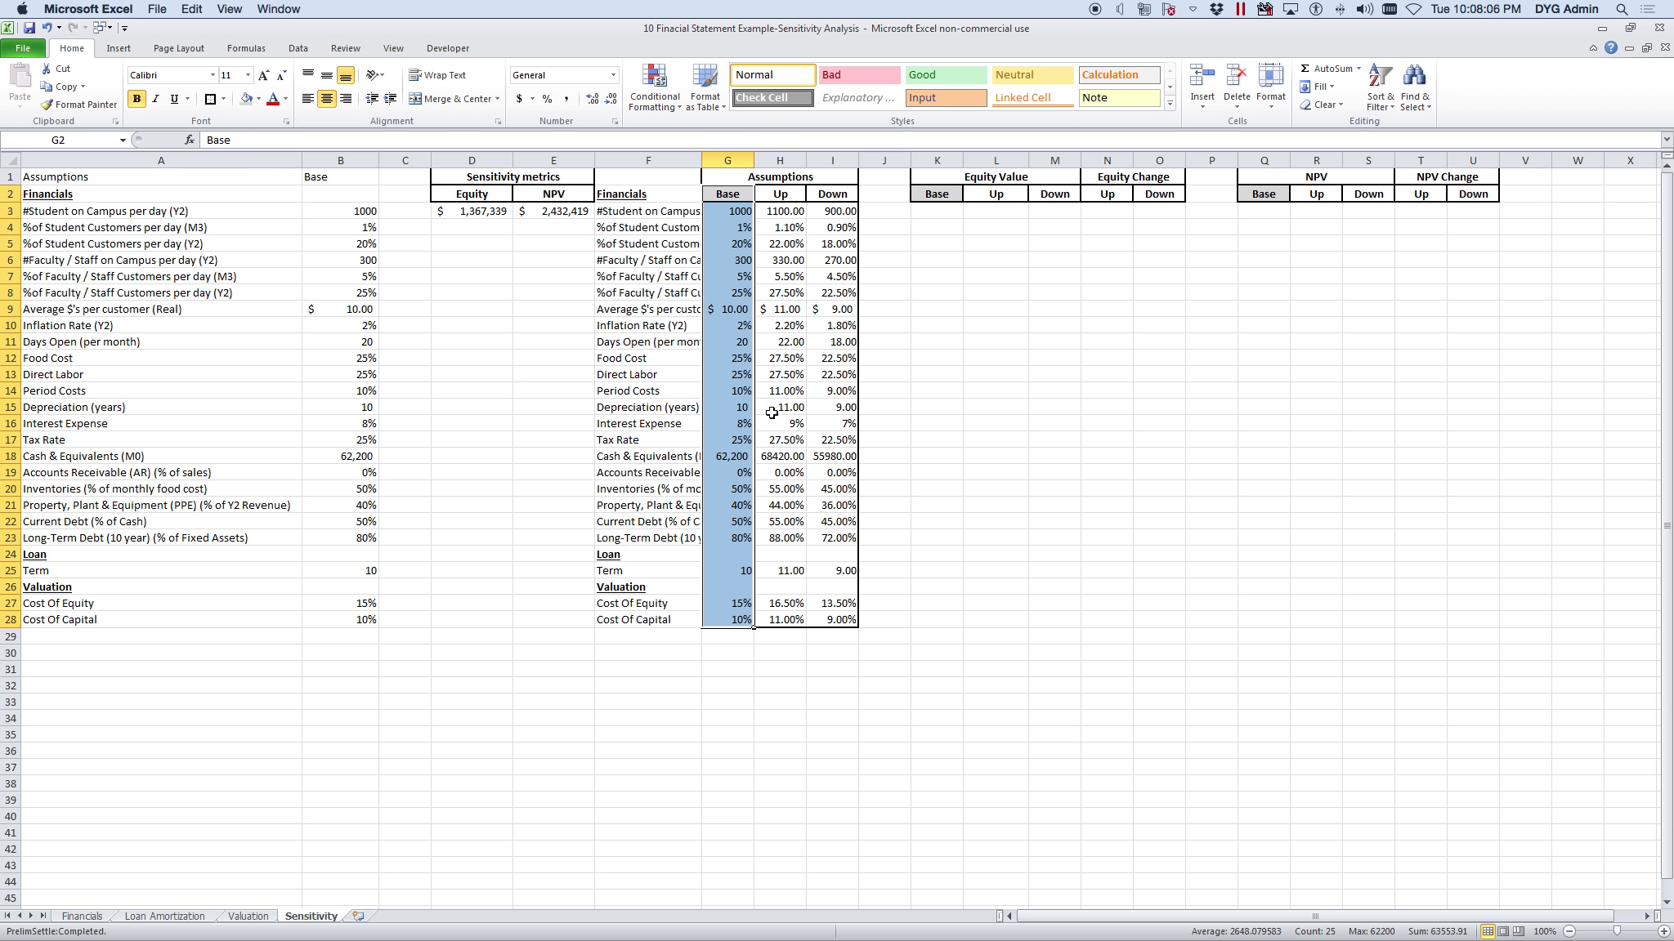
pyautogui.click(729, 211)
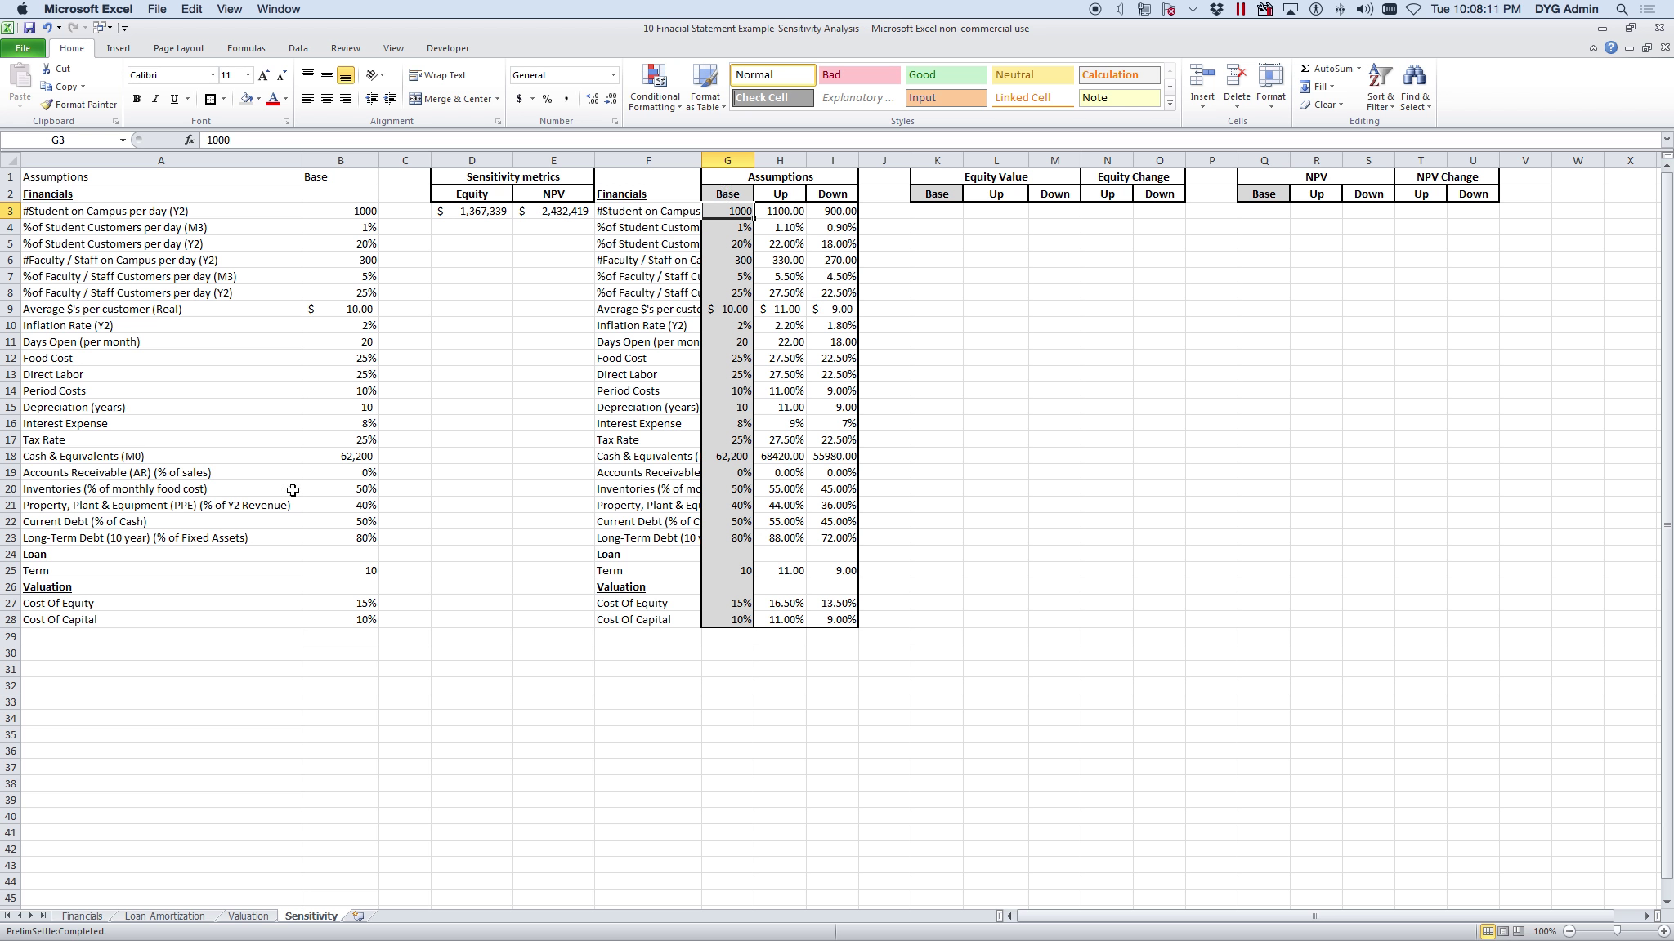
pyautogui.click(784, 214)
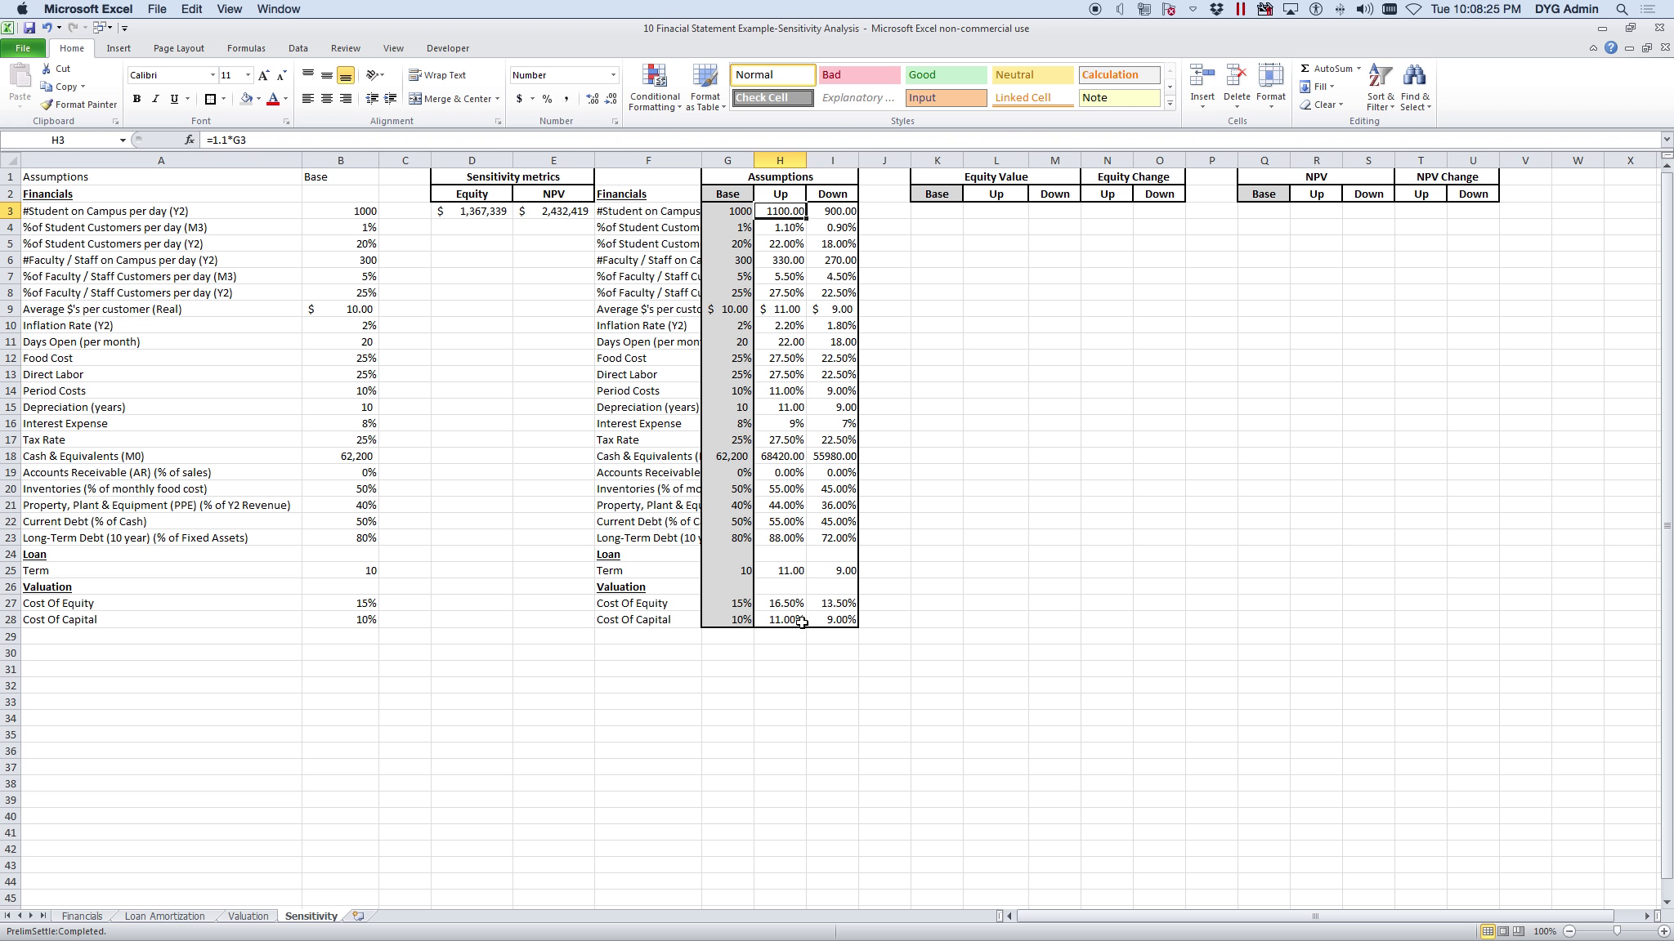
pyautogui.click(840, 213)
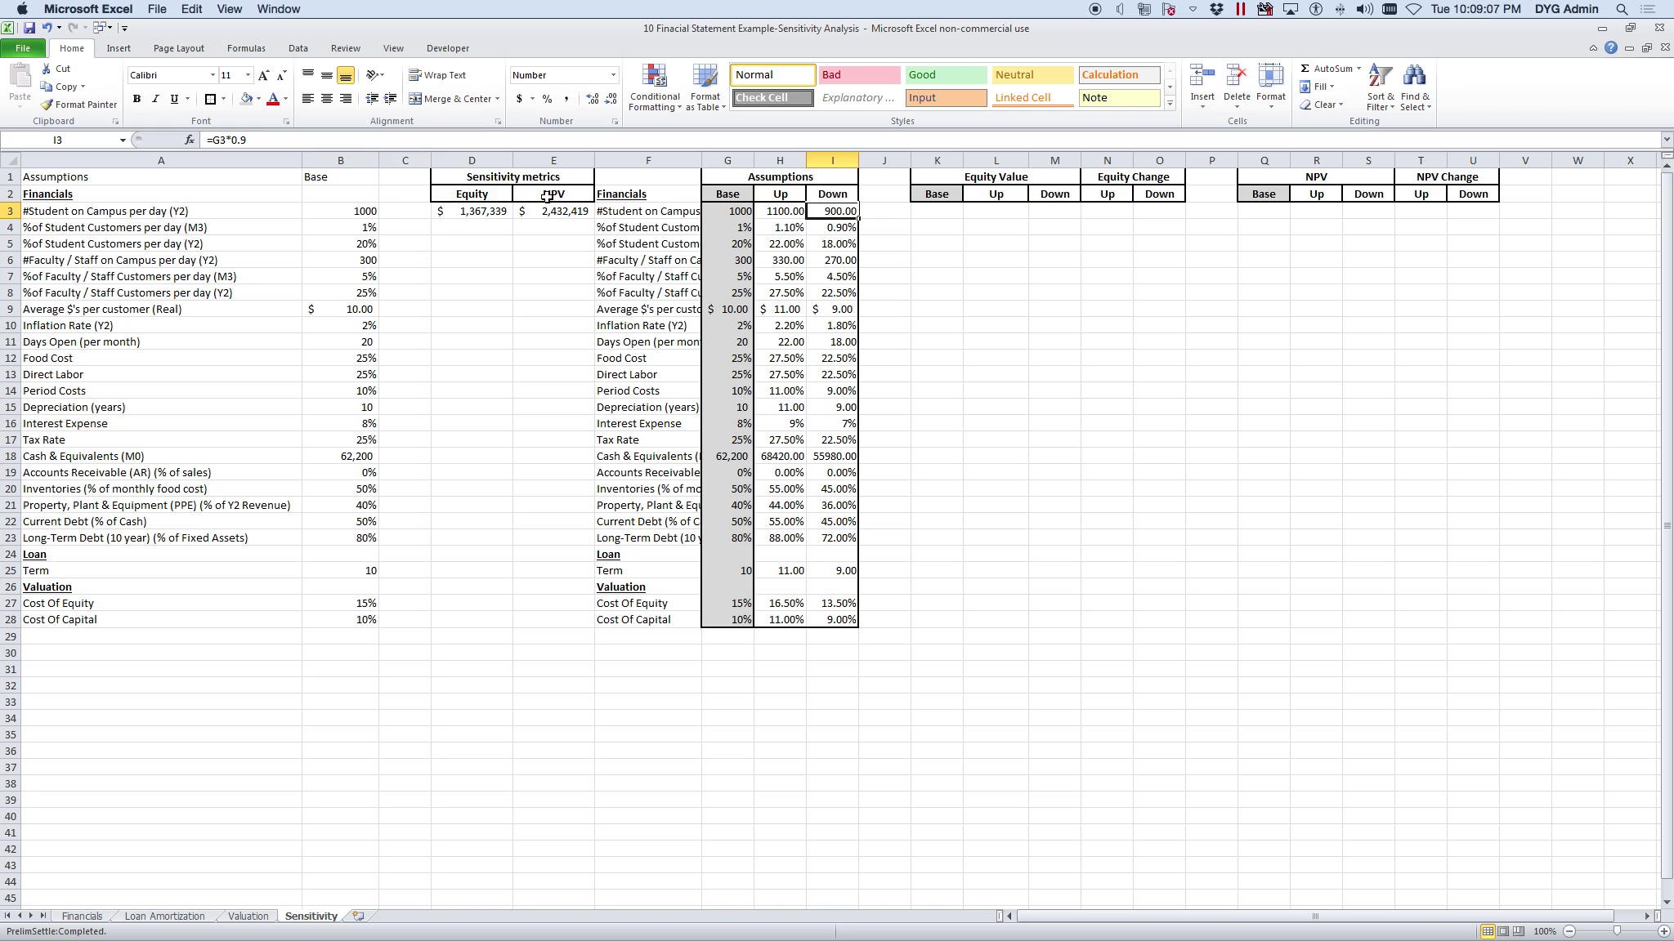
pyautogui.click(786, 211)
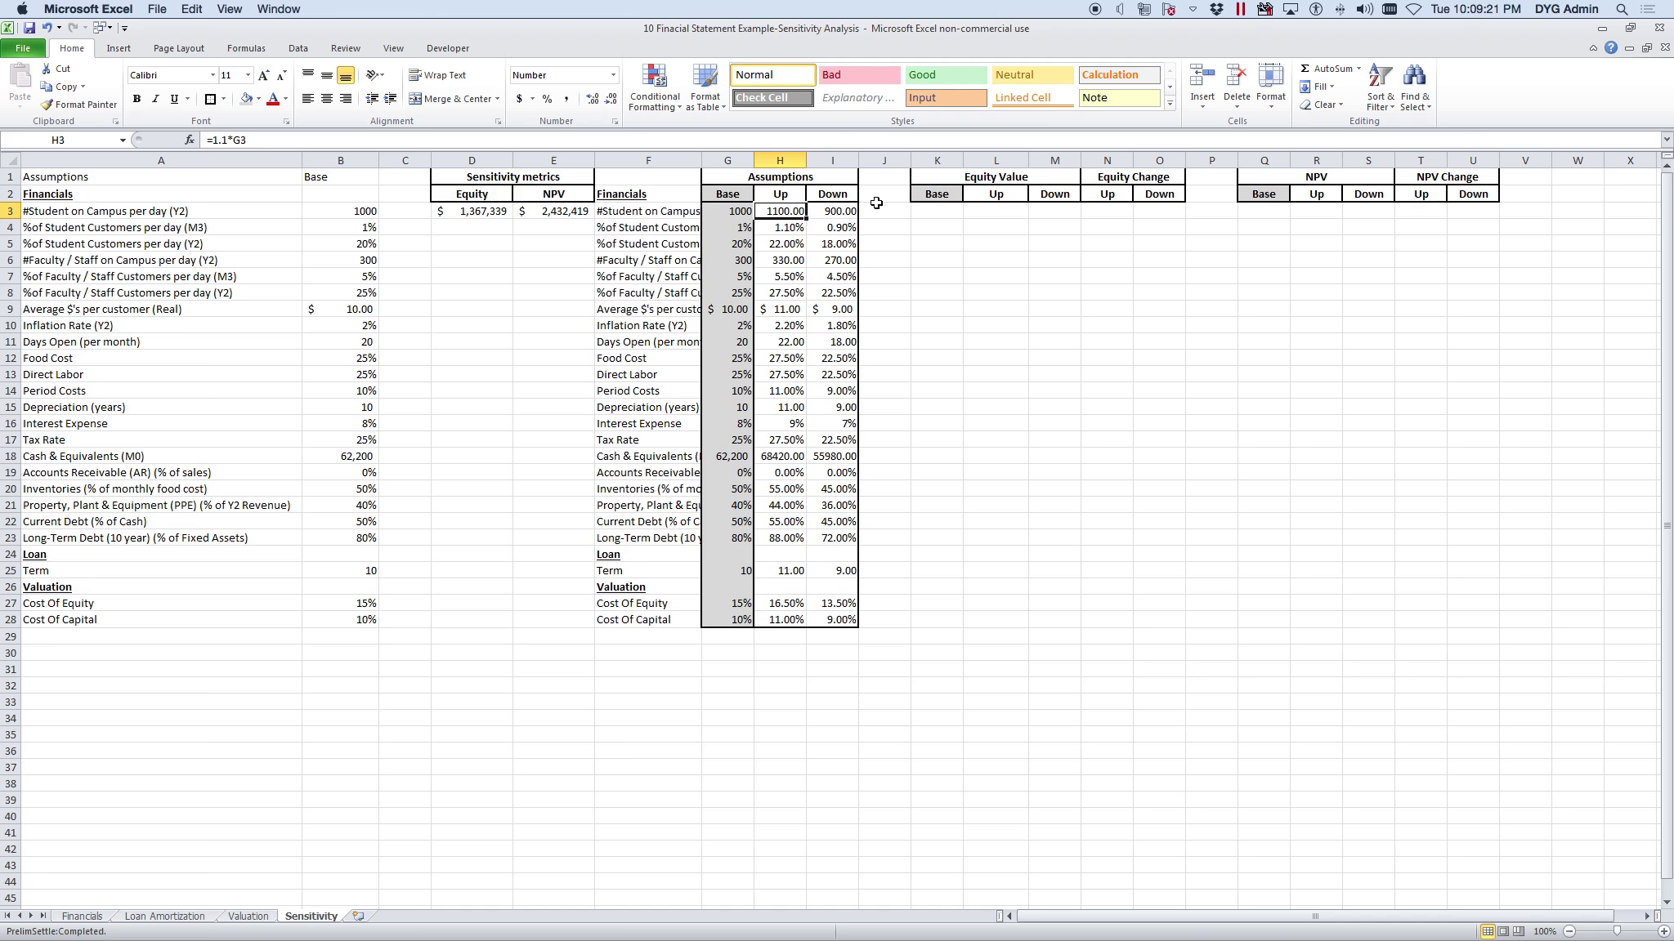
pyautogui.click(956, 293)
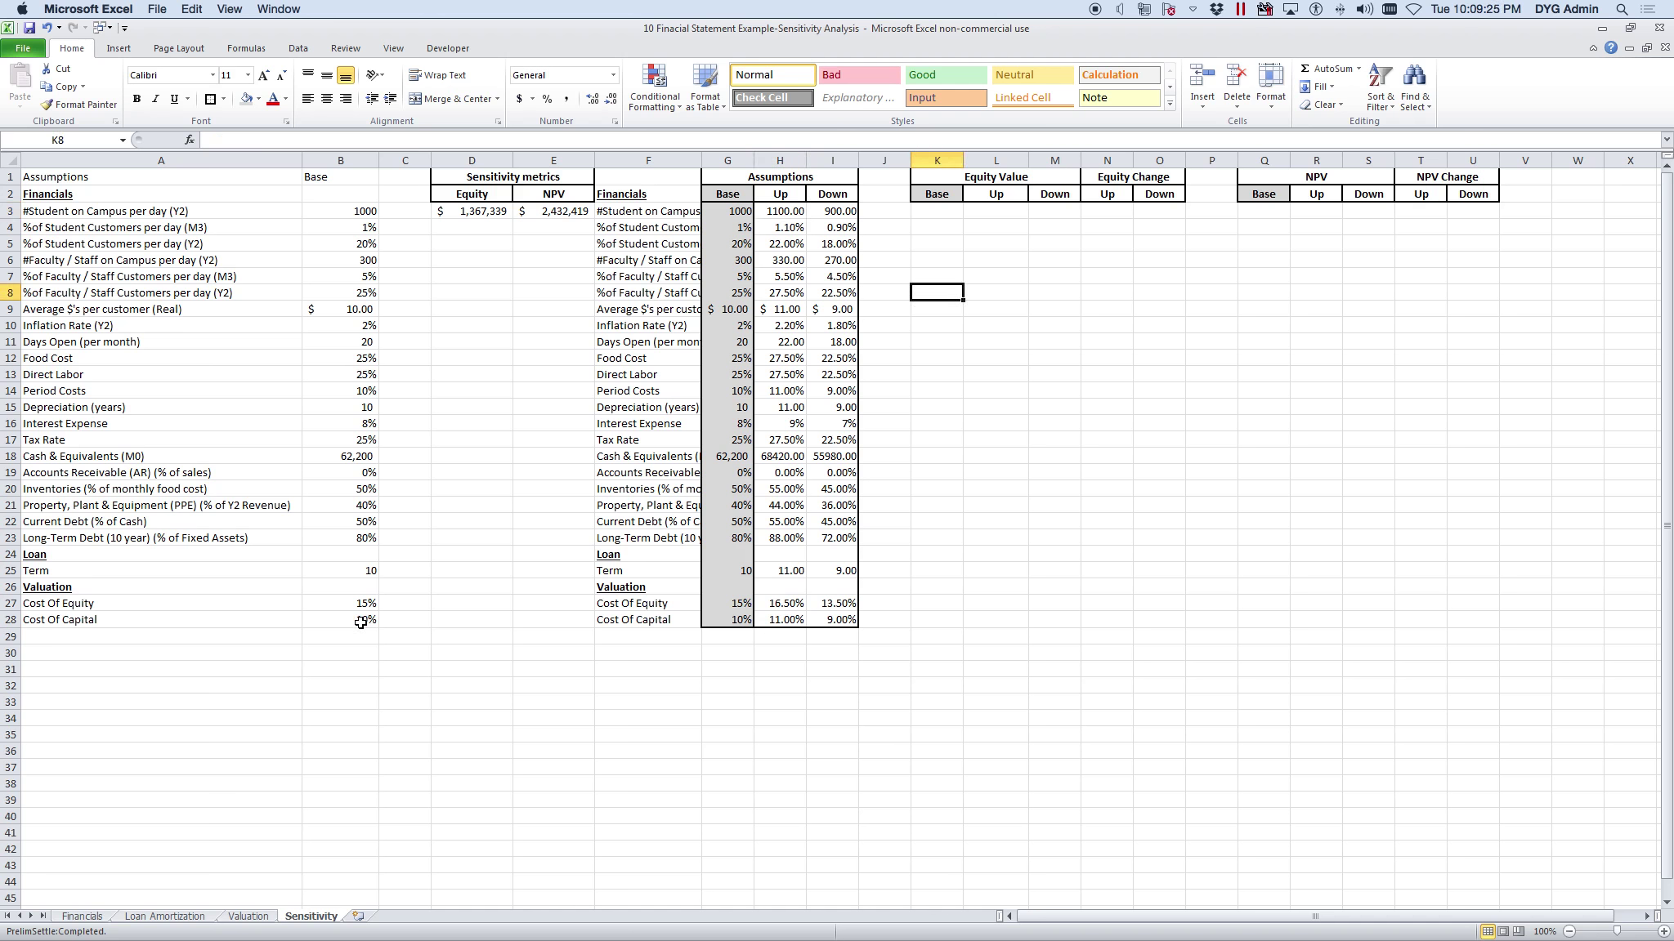
# - Review inputs B3, G3 and H3, then copy the Equity value 1,367,339 from D3
pyautogui.click(351, 212)
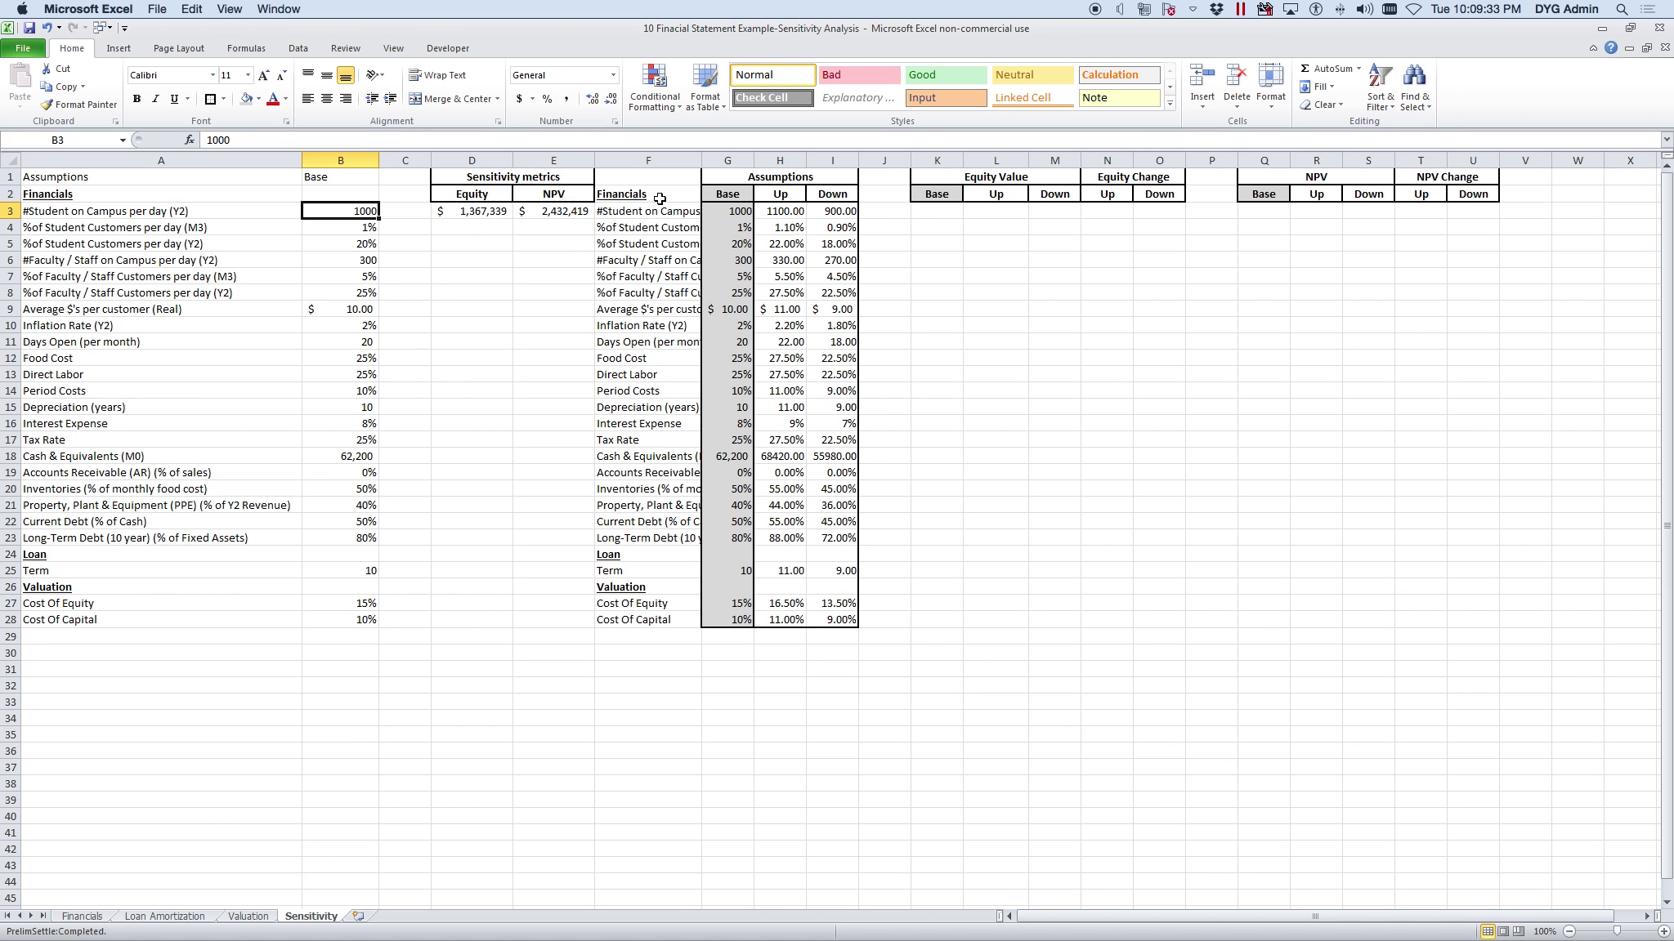
pyautogui.click(737, 214)
pyautogui.click(780, 213)
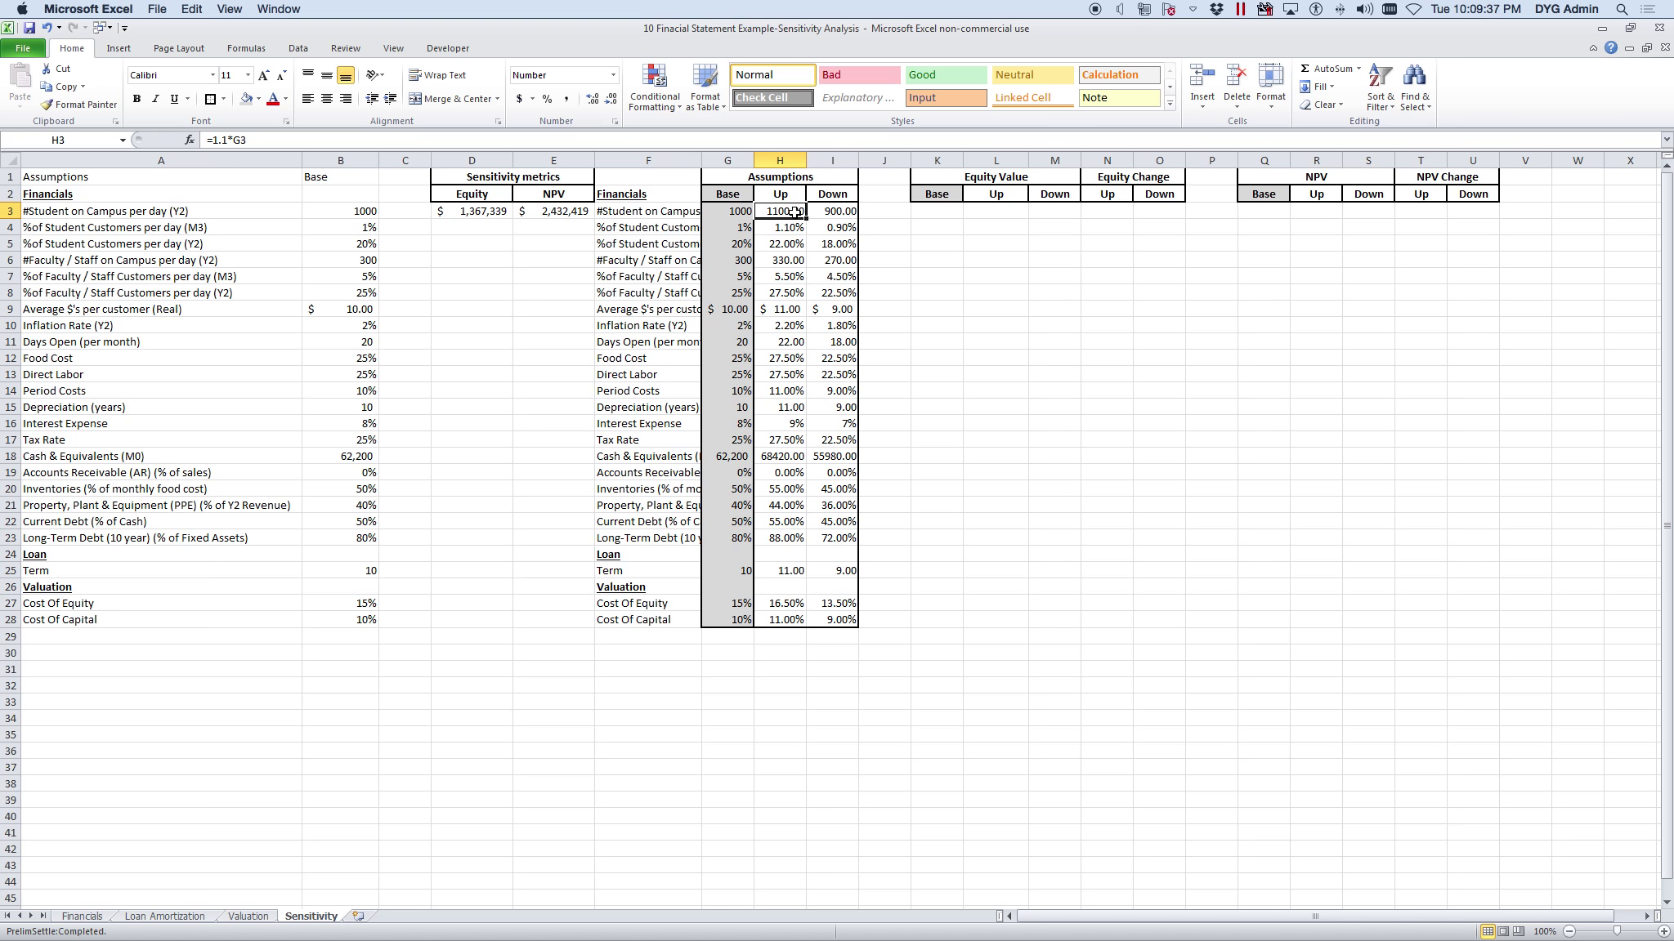
pyautogui.click(357, 211)
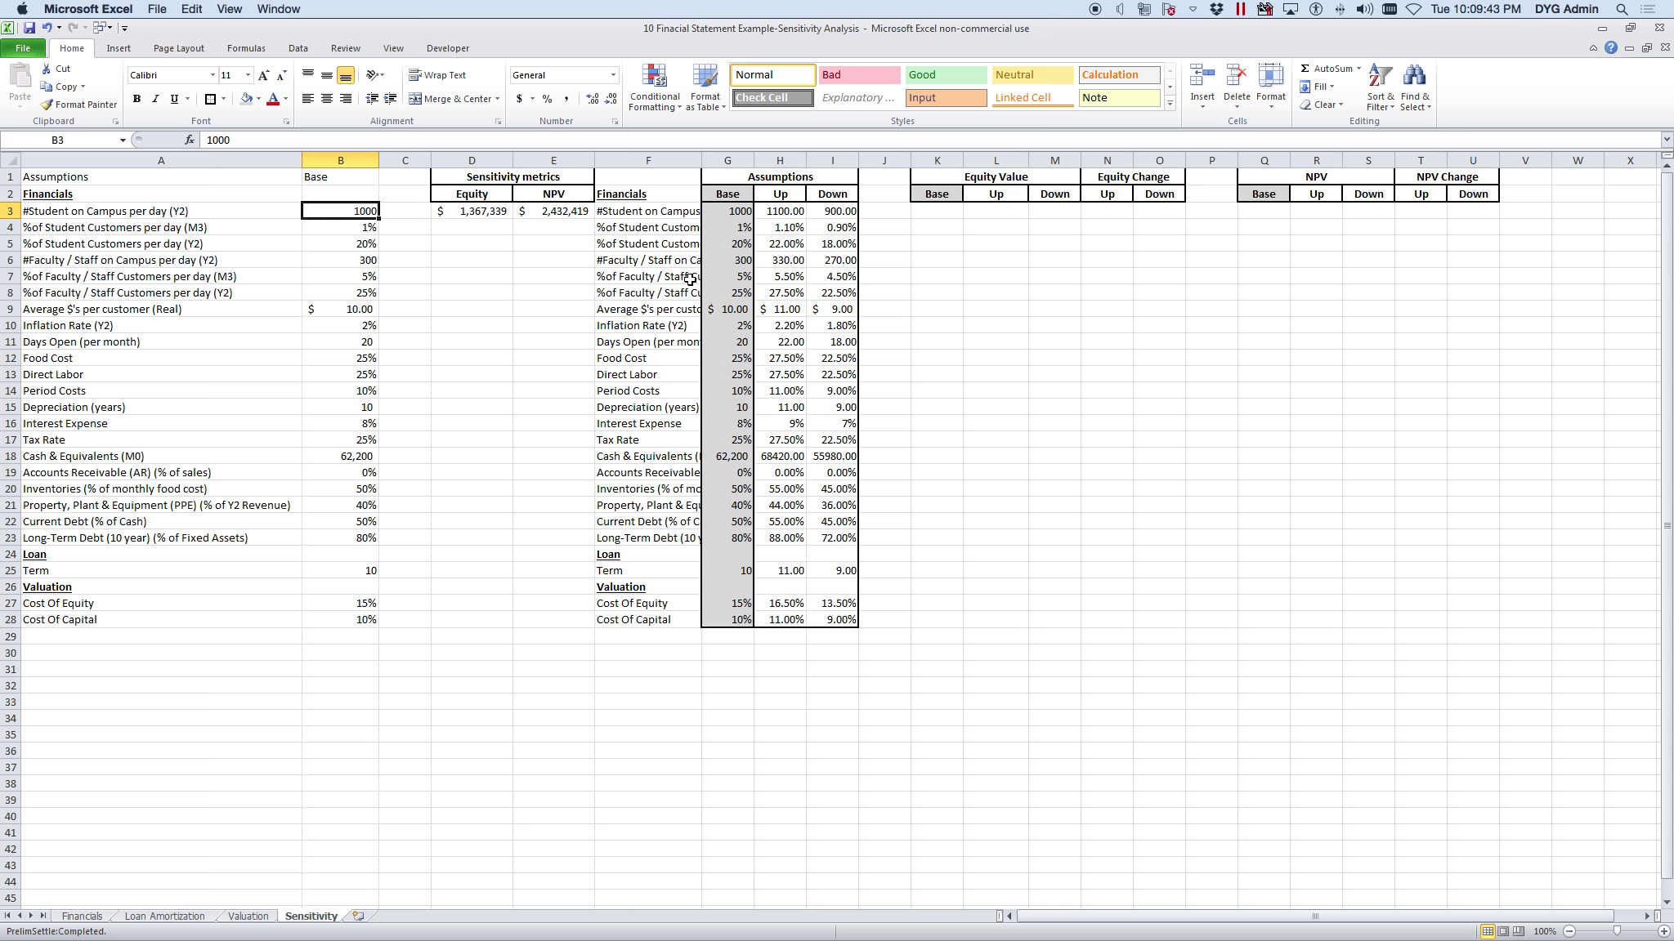
pyautogui.click(479, 212)
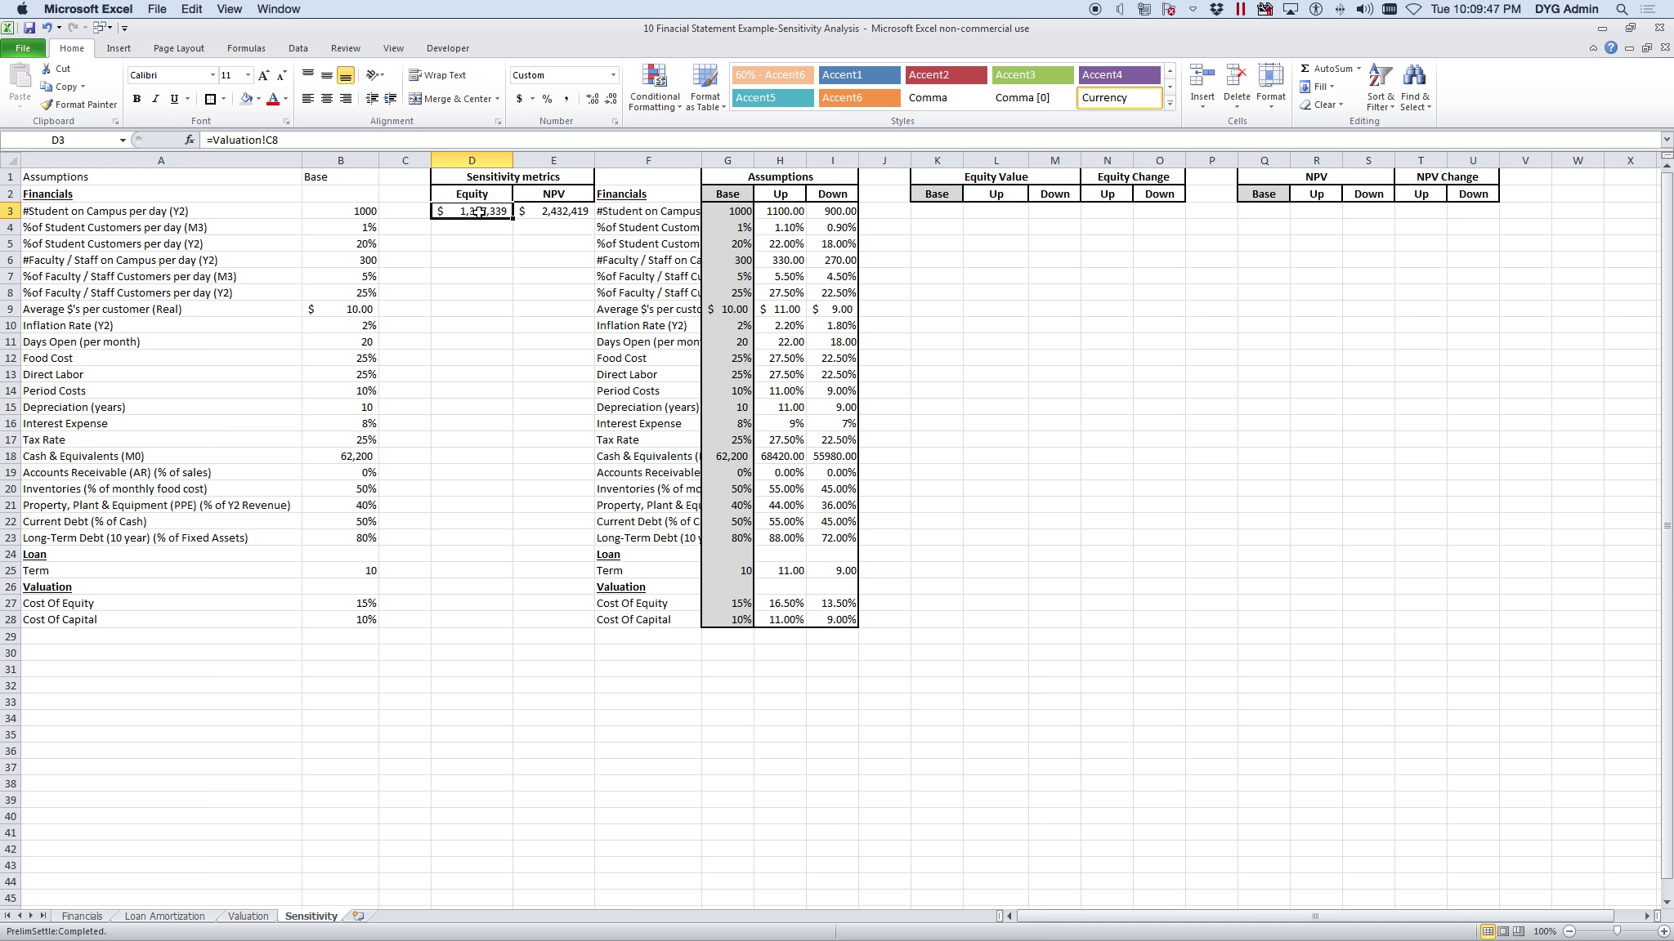
pyautogui.hotkey('ctrl', 'c')
# - Paste the Equity value $1,367,338.73 into K3 in Accounting format and fill it down to K28
pyautogui.click(931, 208)
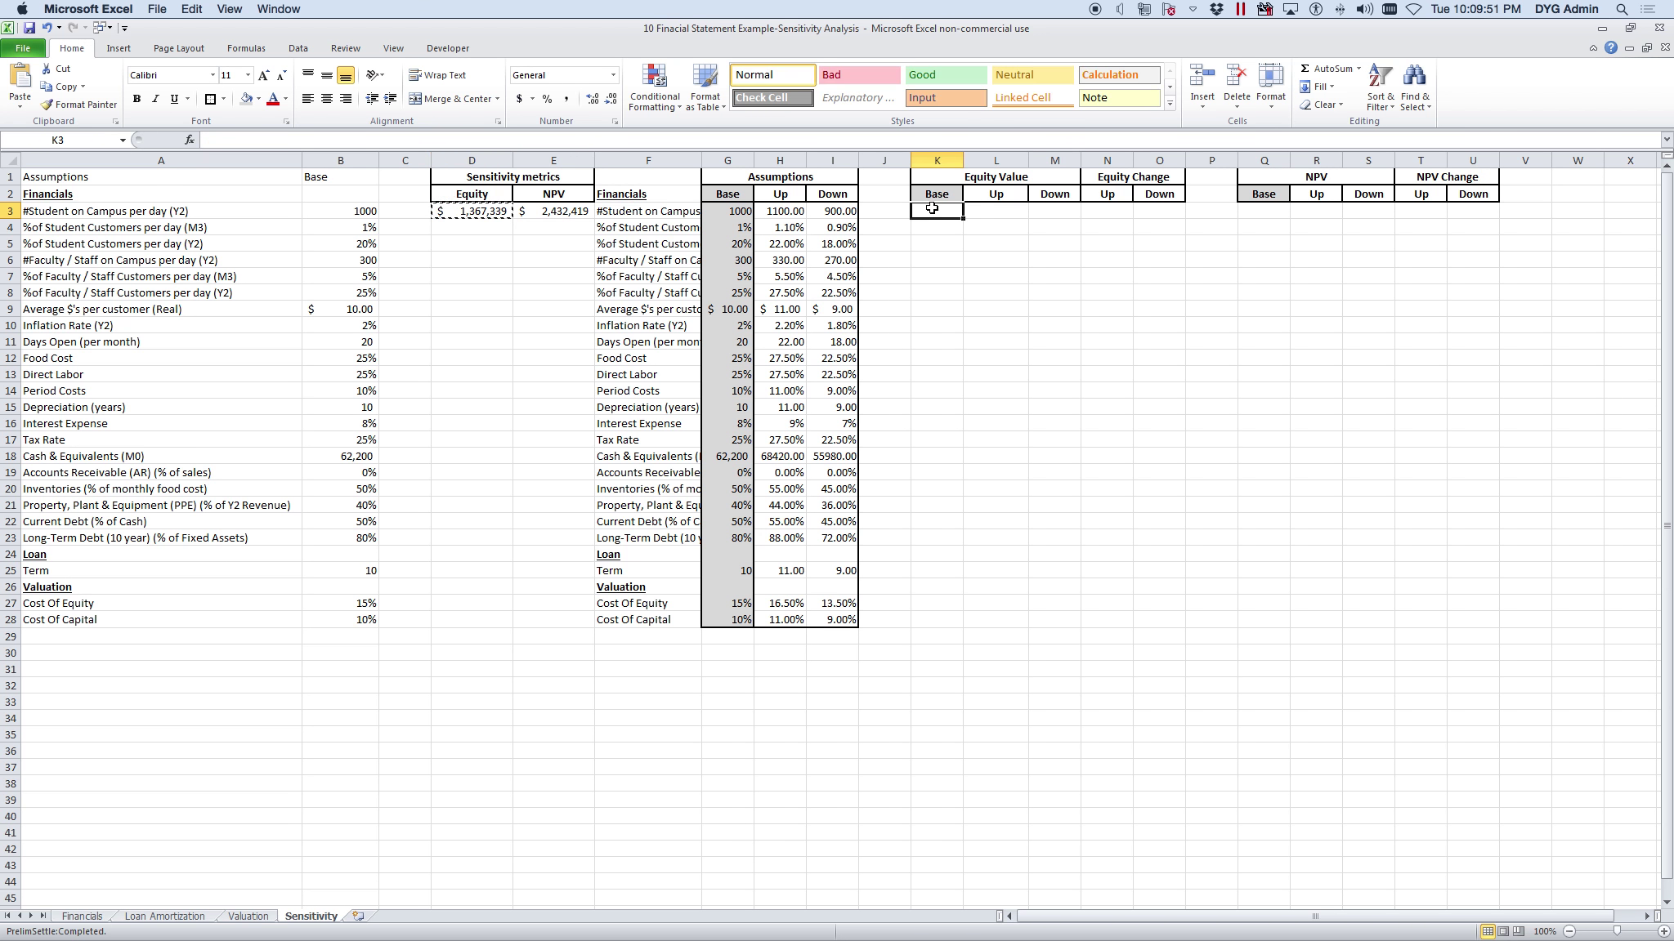
pyautogui.rightClick(932, 208)
pyautogui.click(987, 273)
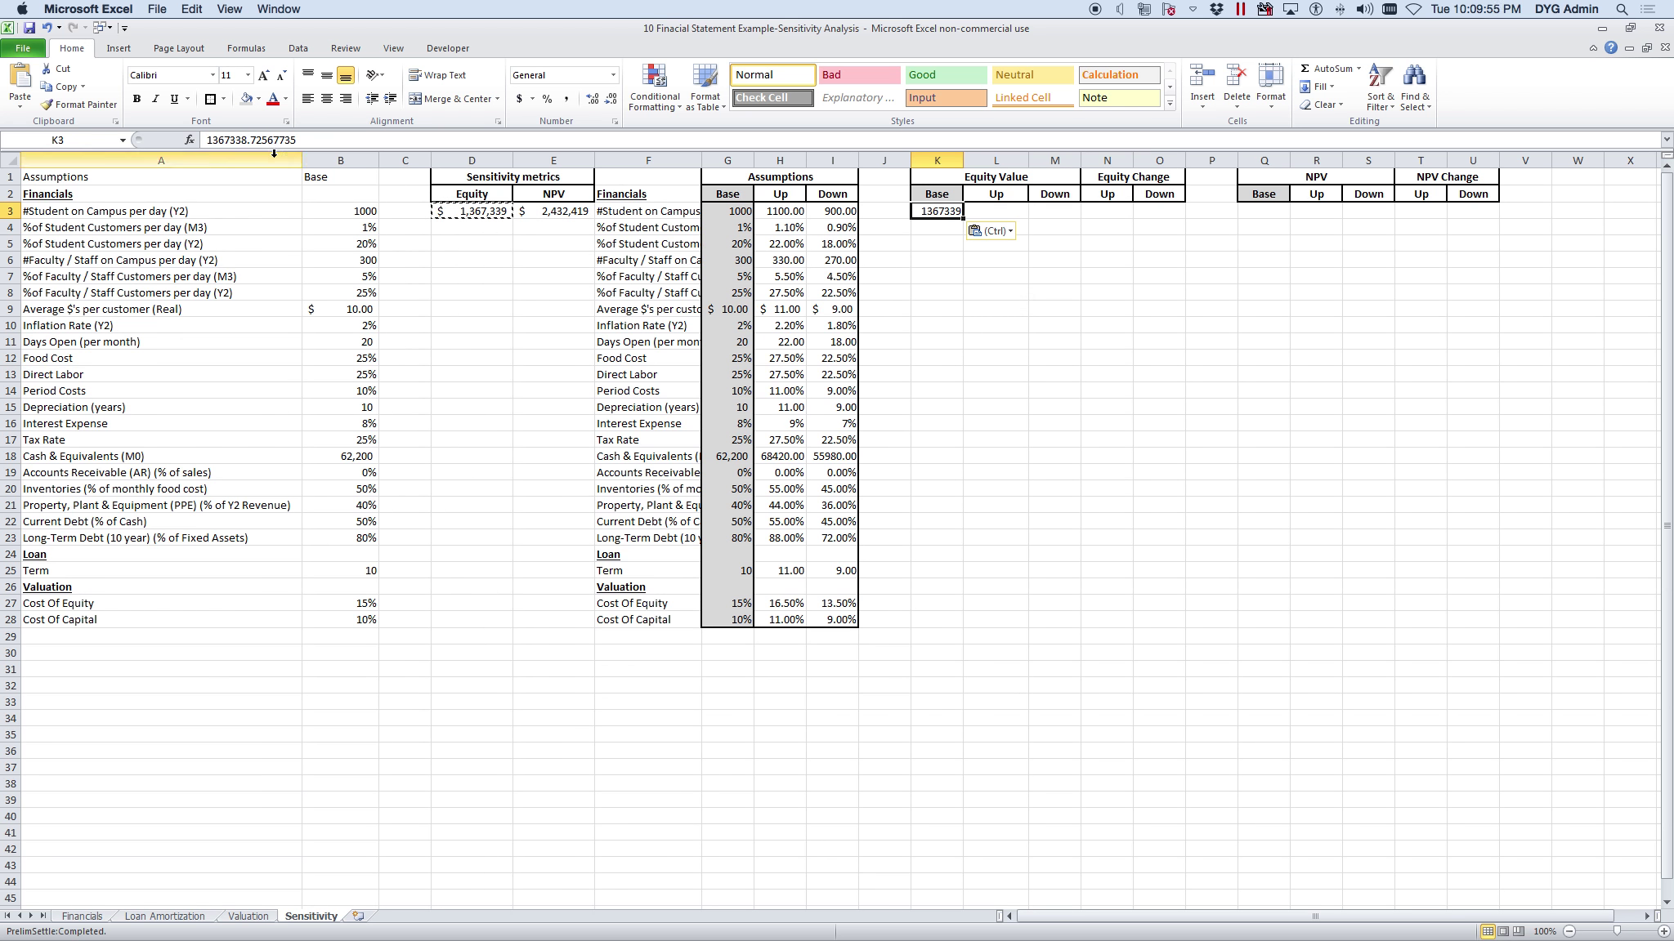
pyautogui.click(519, 100)
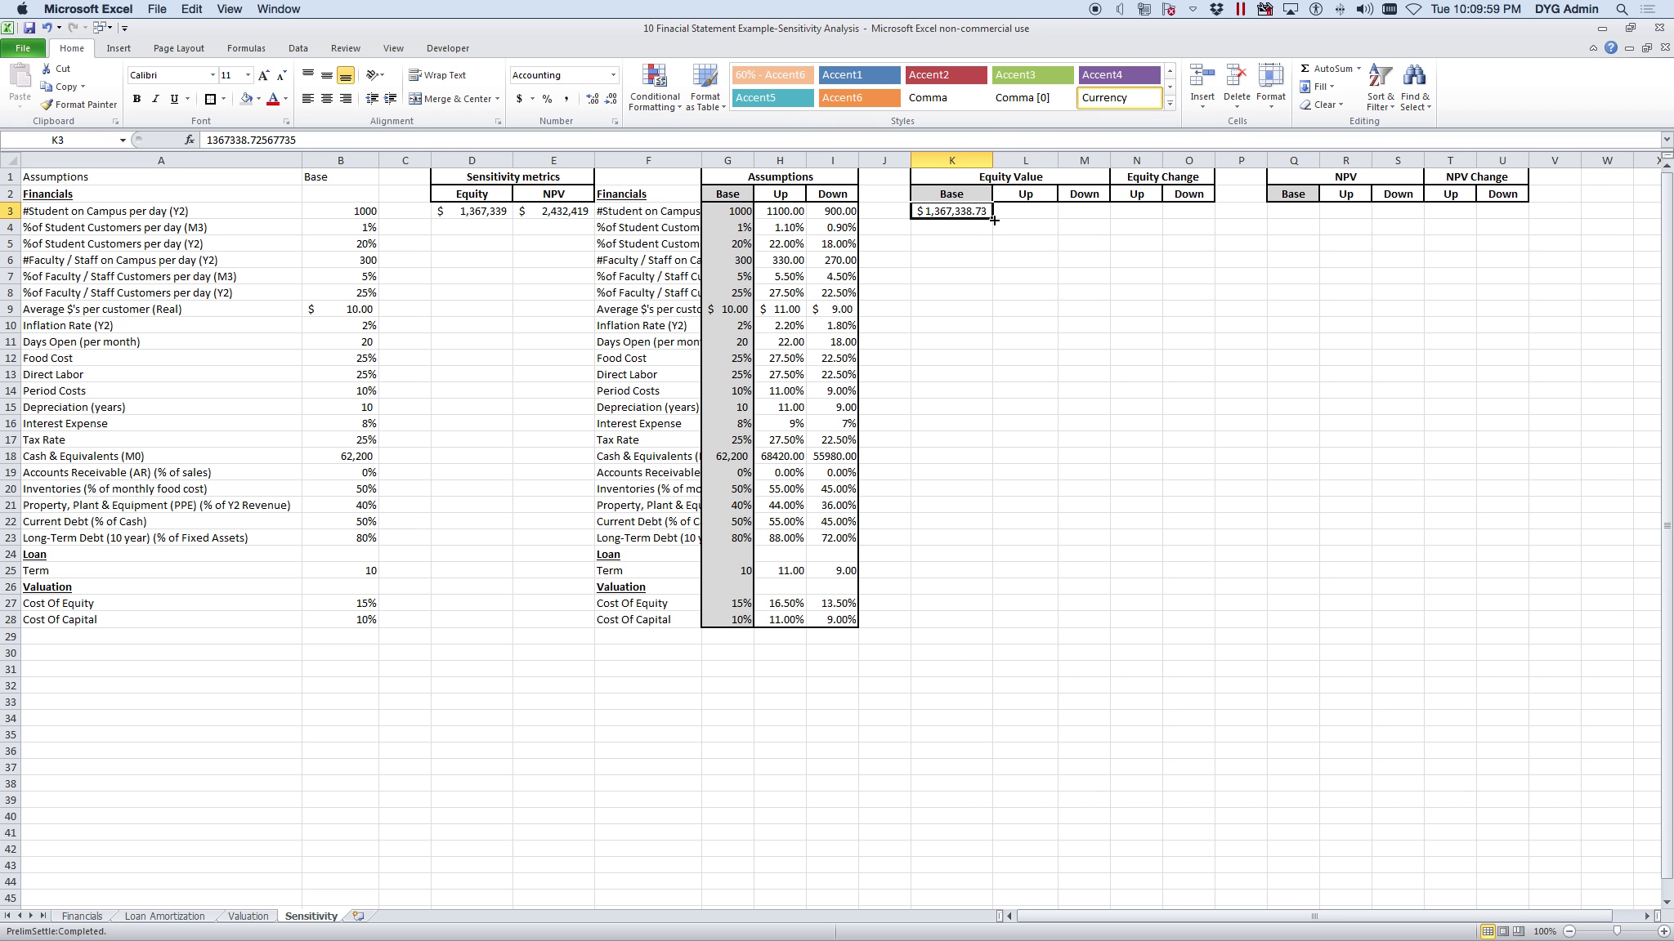
pyautogui.moveTo(994, 220); pyautogui.dragTo(983, 621)
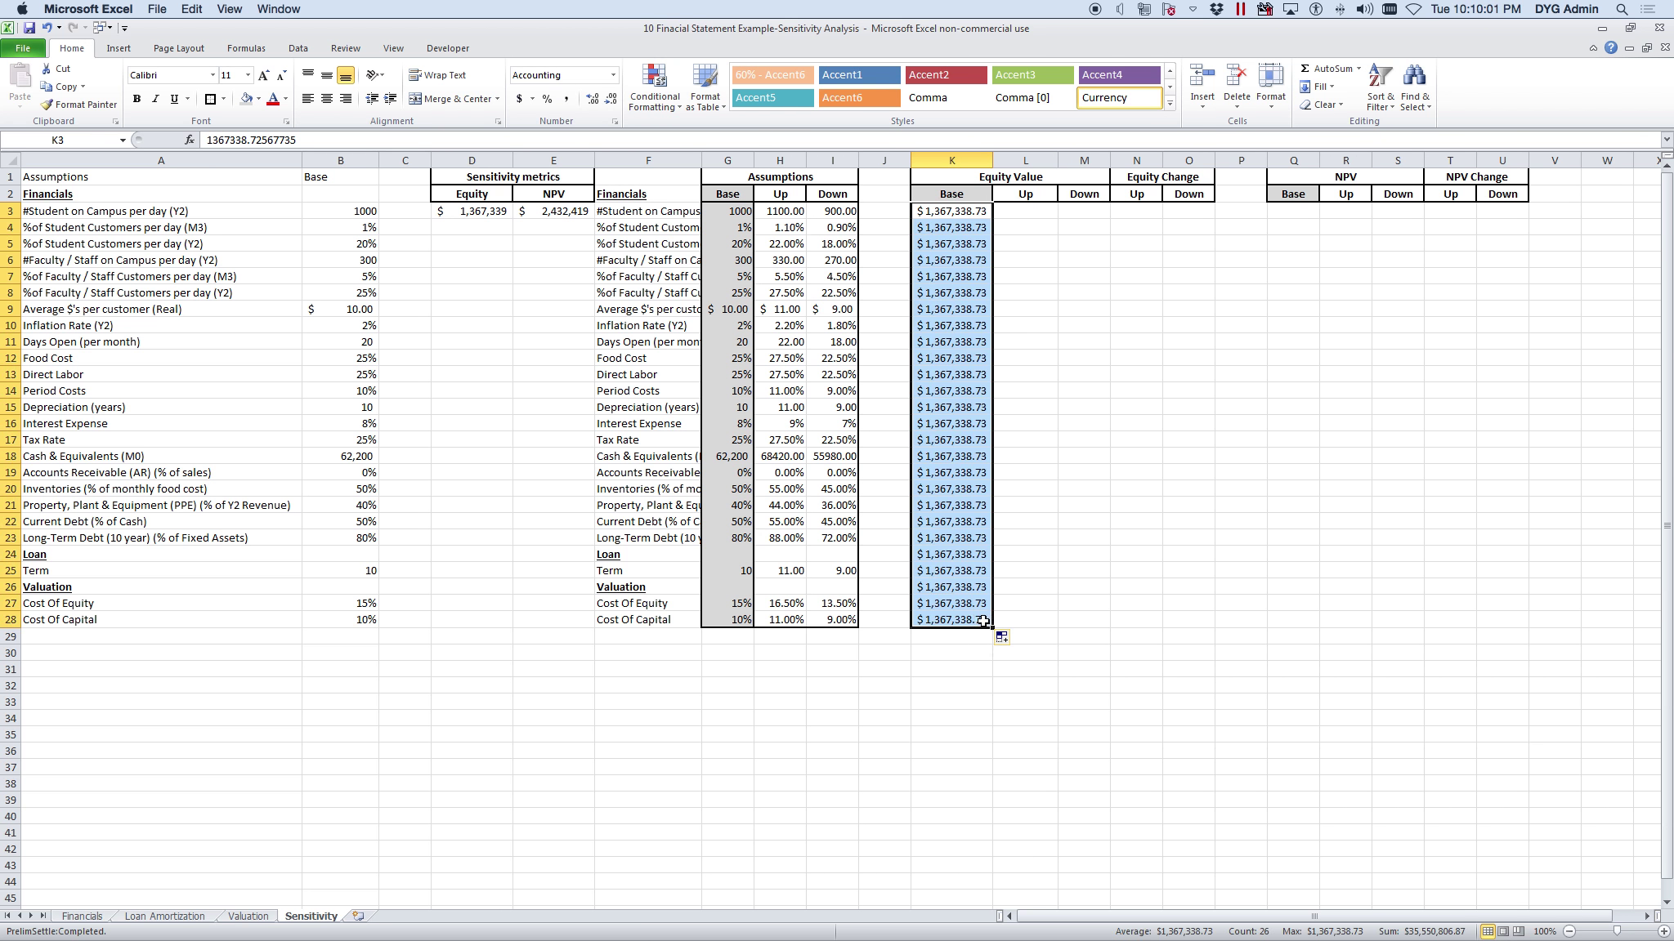
pyautogui.click(948, 344)
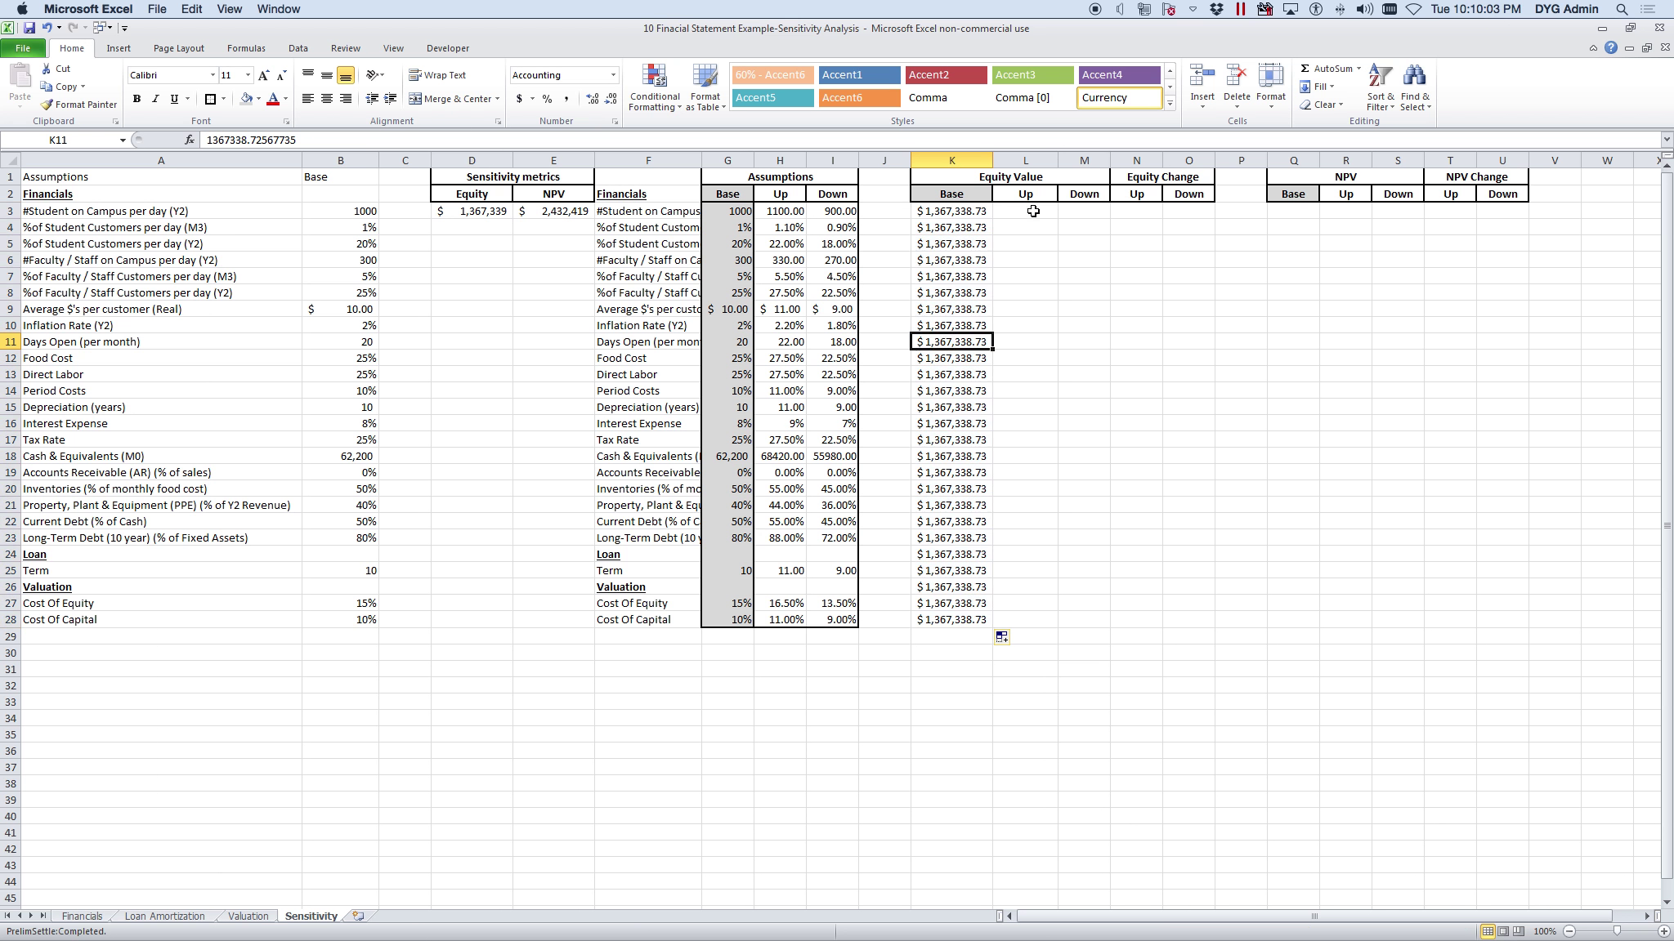
# - Paste the NPV value $2,432,418.73 from E3 into Q3 in Accounting format and fill it to Q28
pyautogui.click(1033, 211)
pyautogui.click(565, 210)
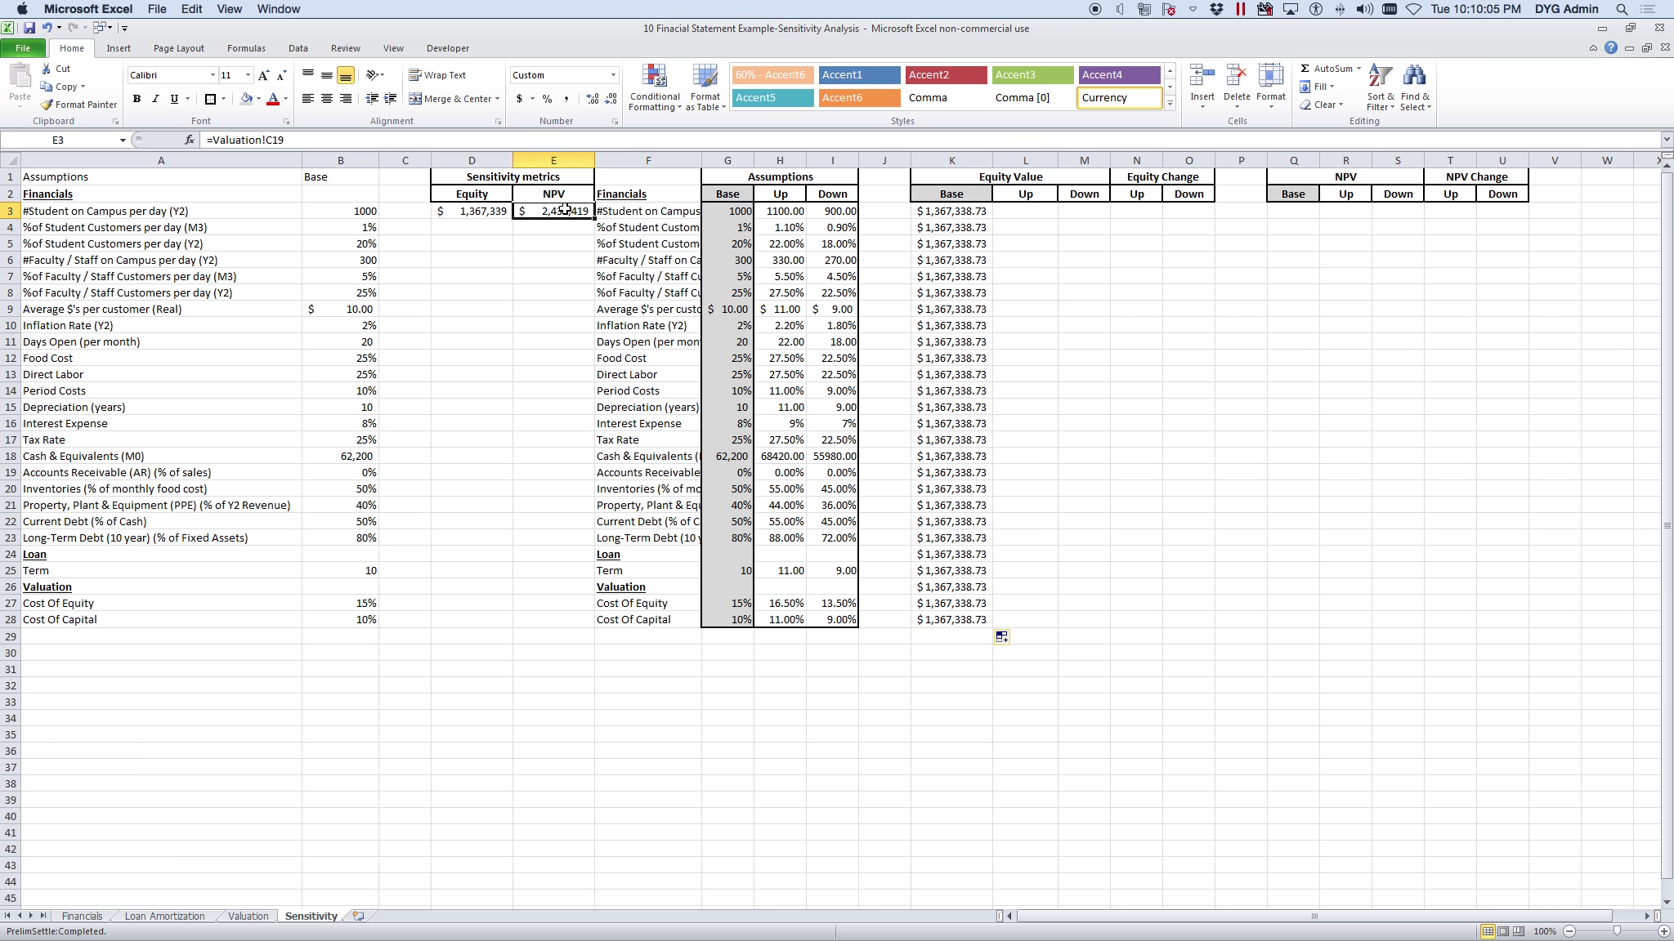
pyautogui.hotkey('ctrl', 'c')
pyautogui.click(1295, 213)
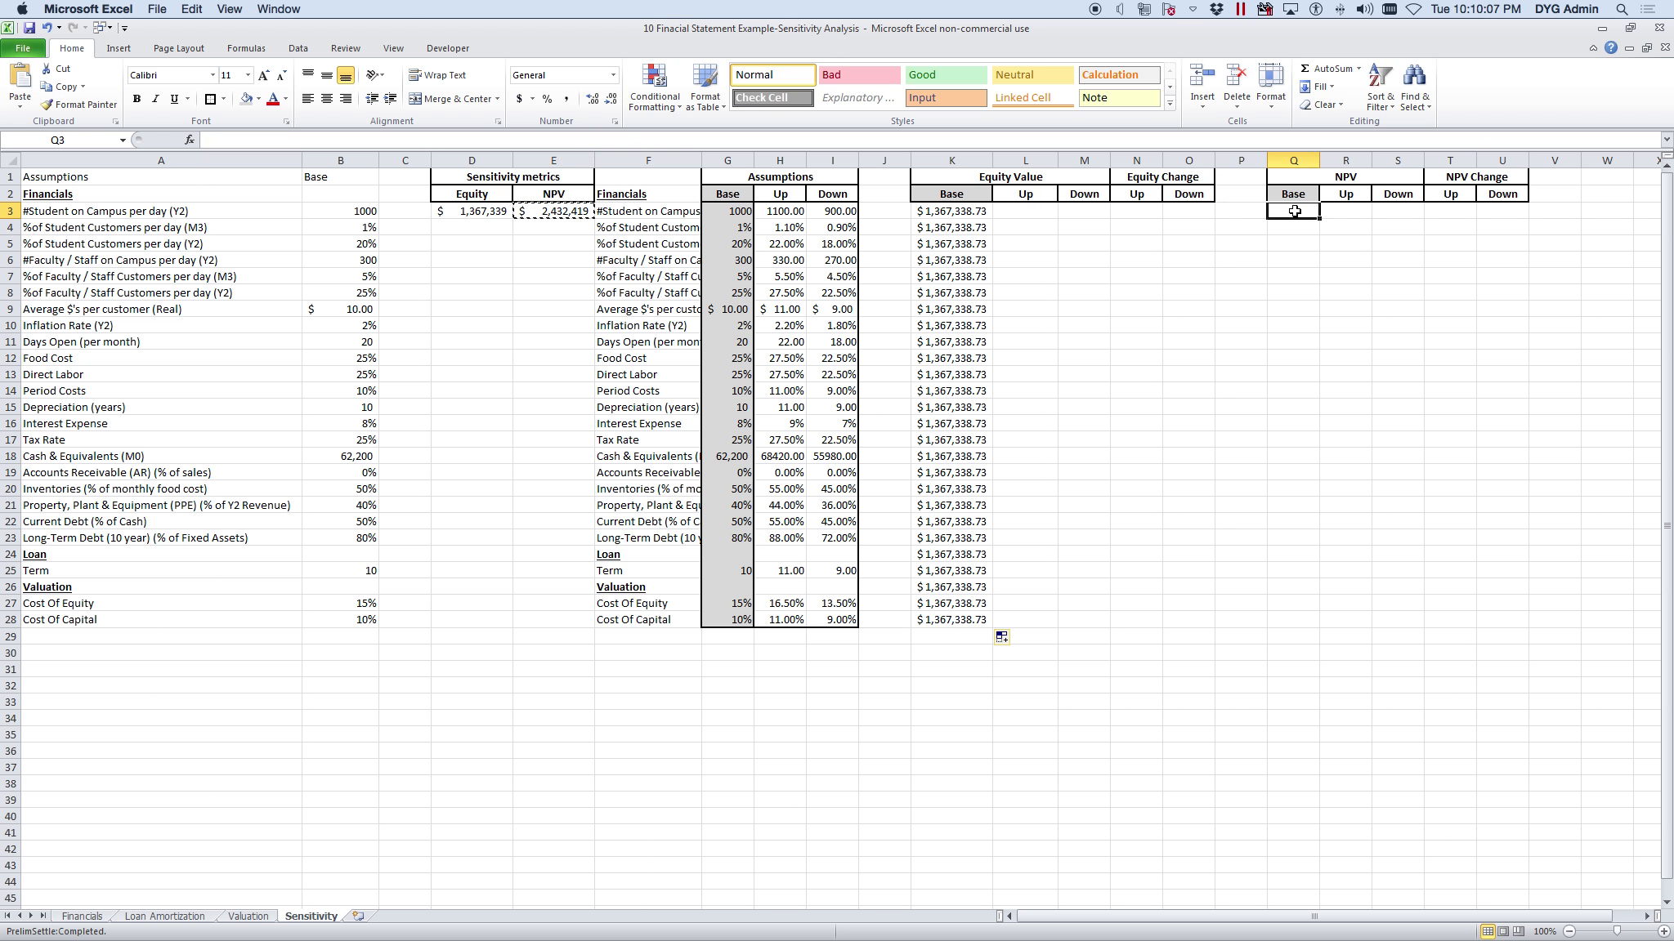
pyautogui.rightClick(1297, 216)
pyautogui.click(1354, 275)
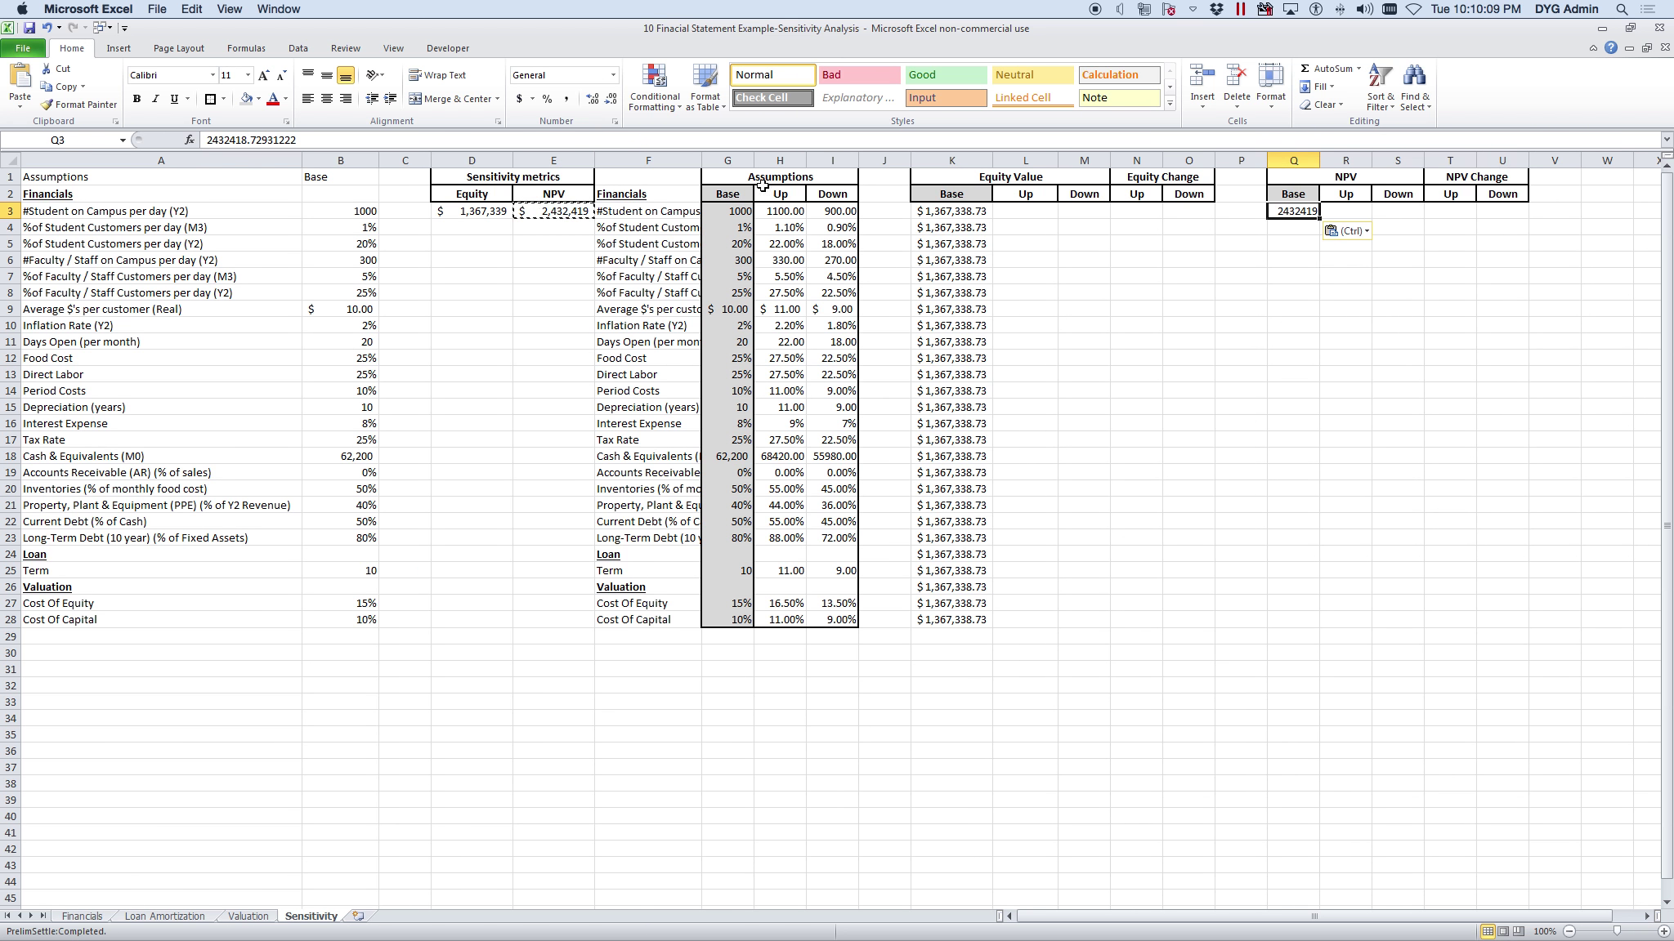
pyautogui.click(518, 98)
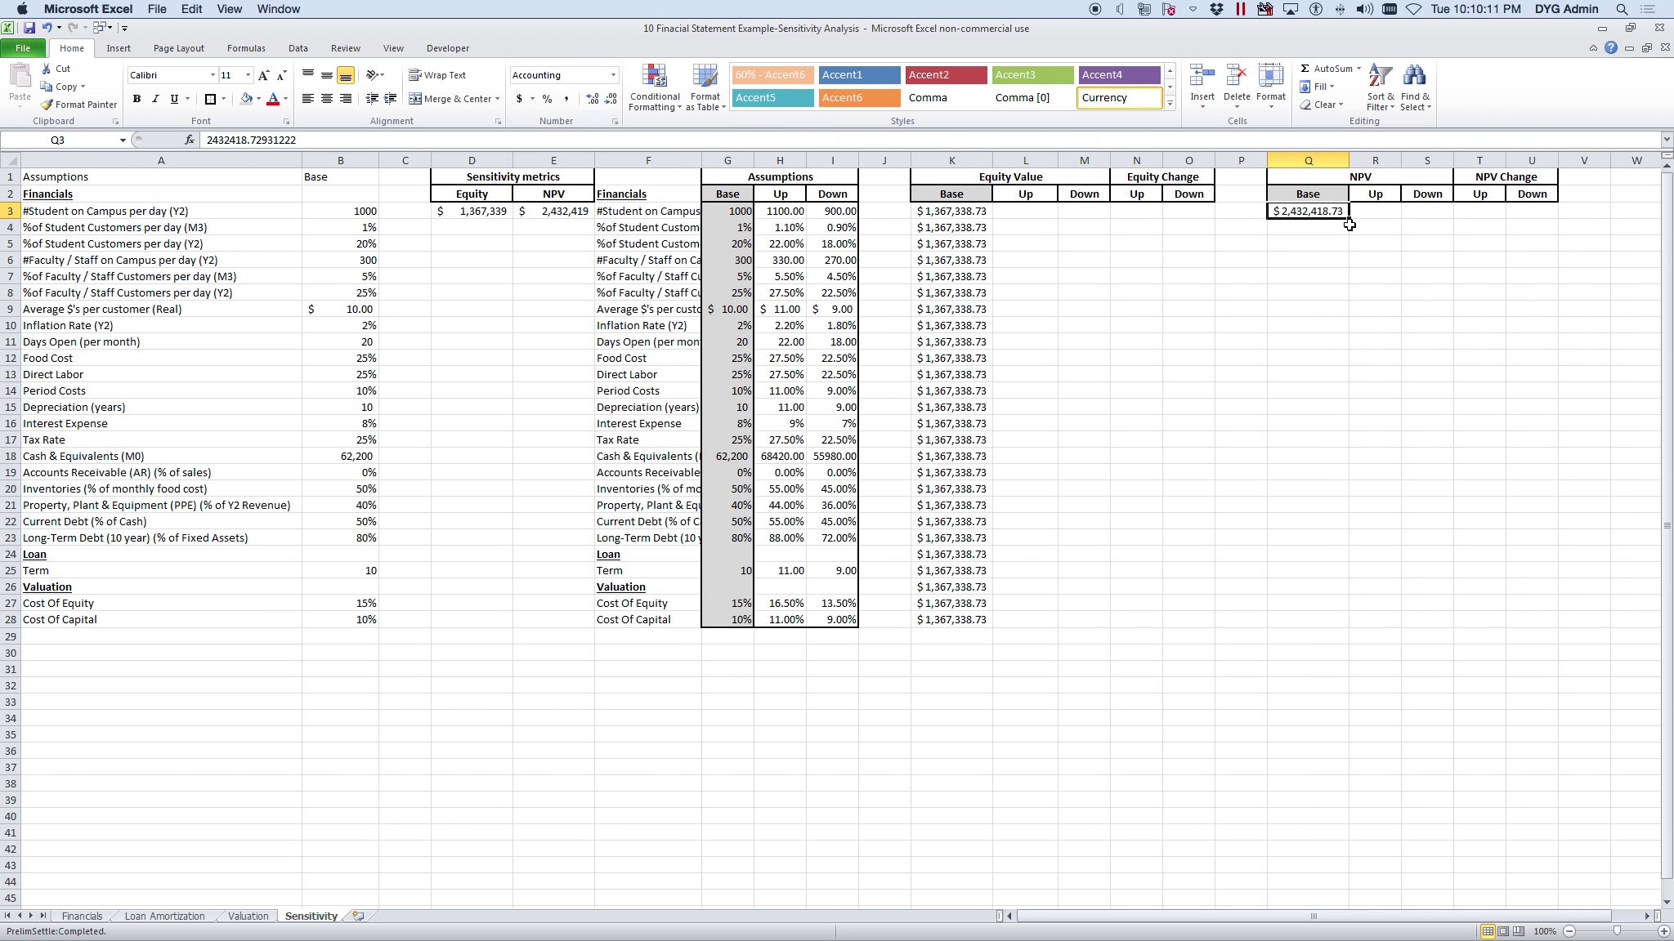
pyautogui.moveTo(1350, 220); pyautogui.dragTo(1347, 630)
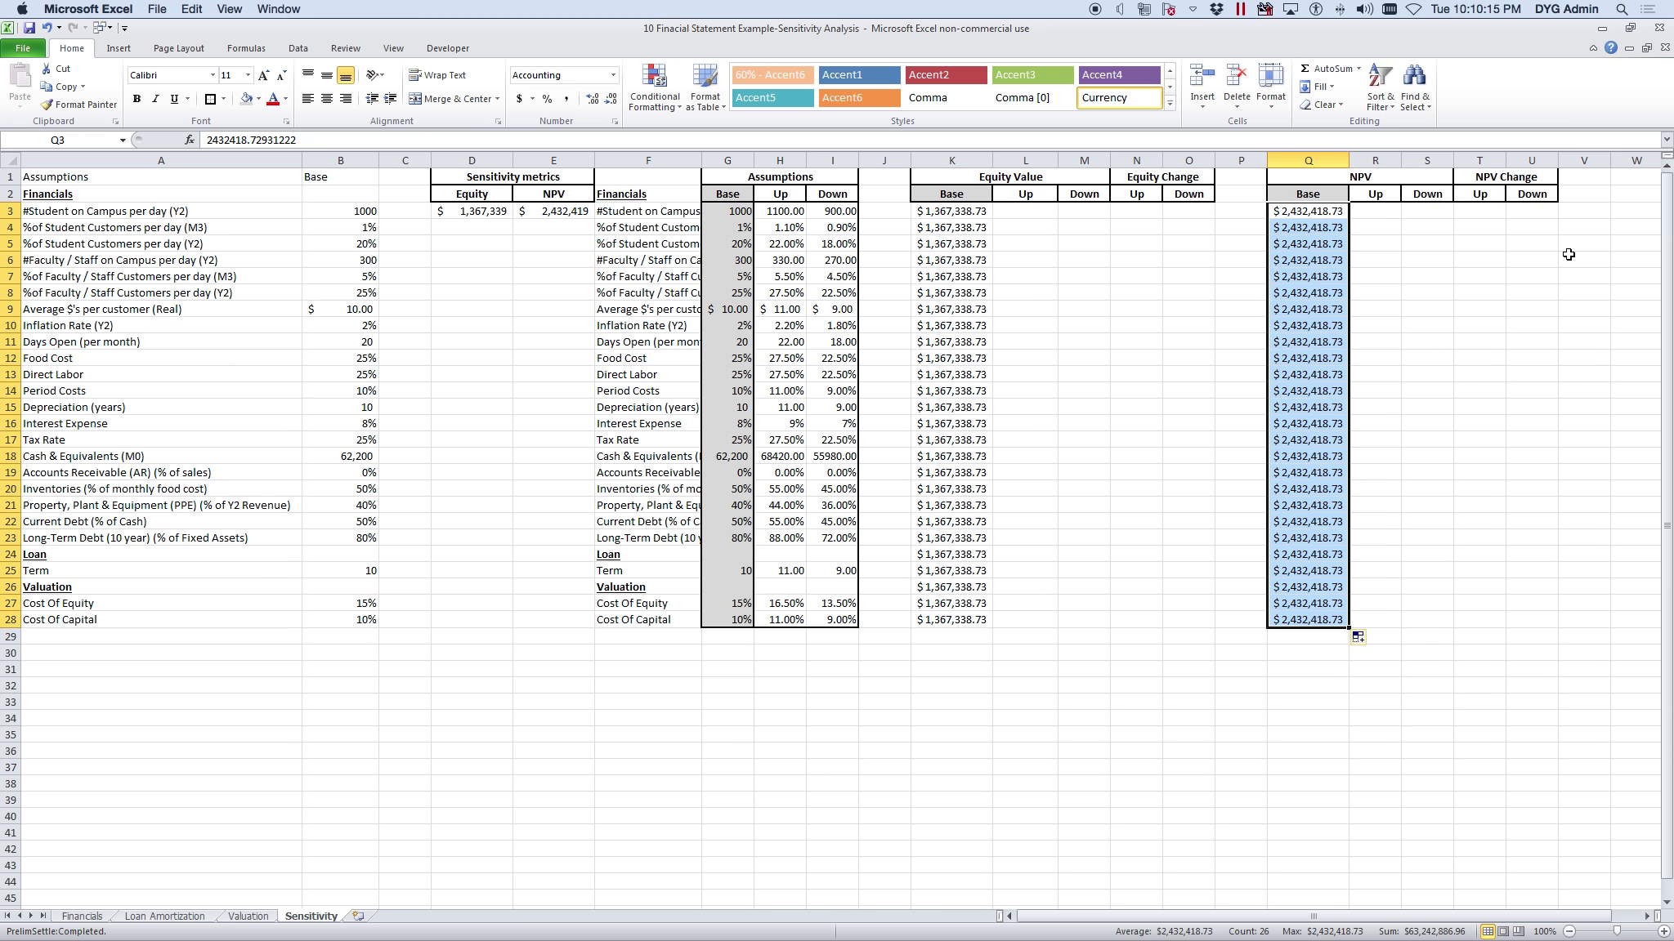
# - Raise the student count input in B3 to 1100
pyautogui.click(1009, 278)
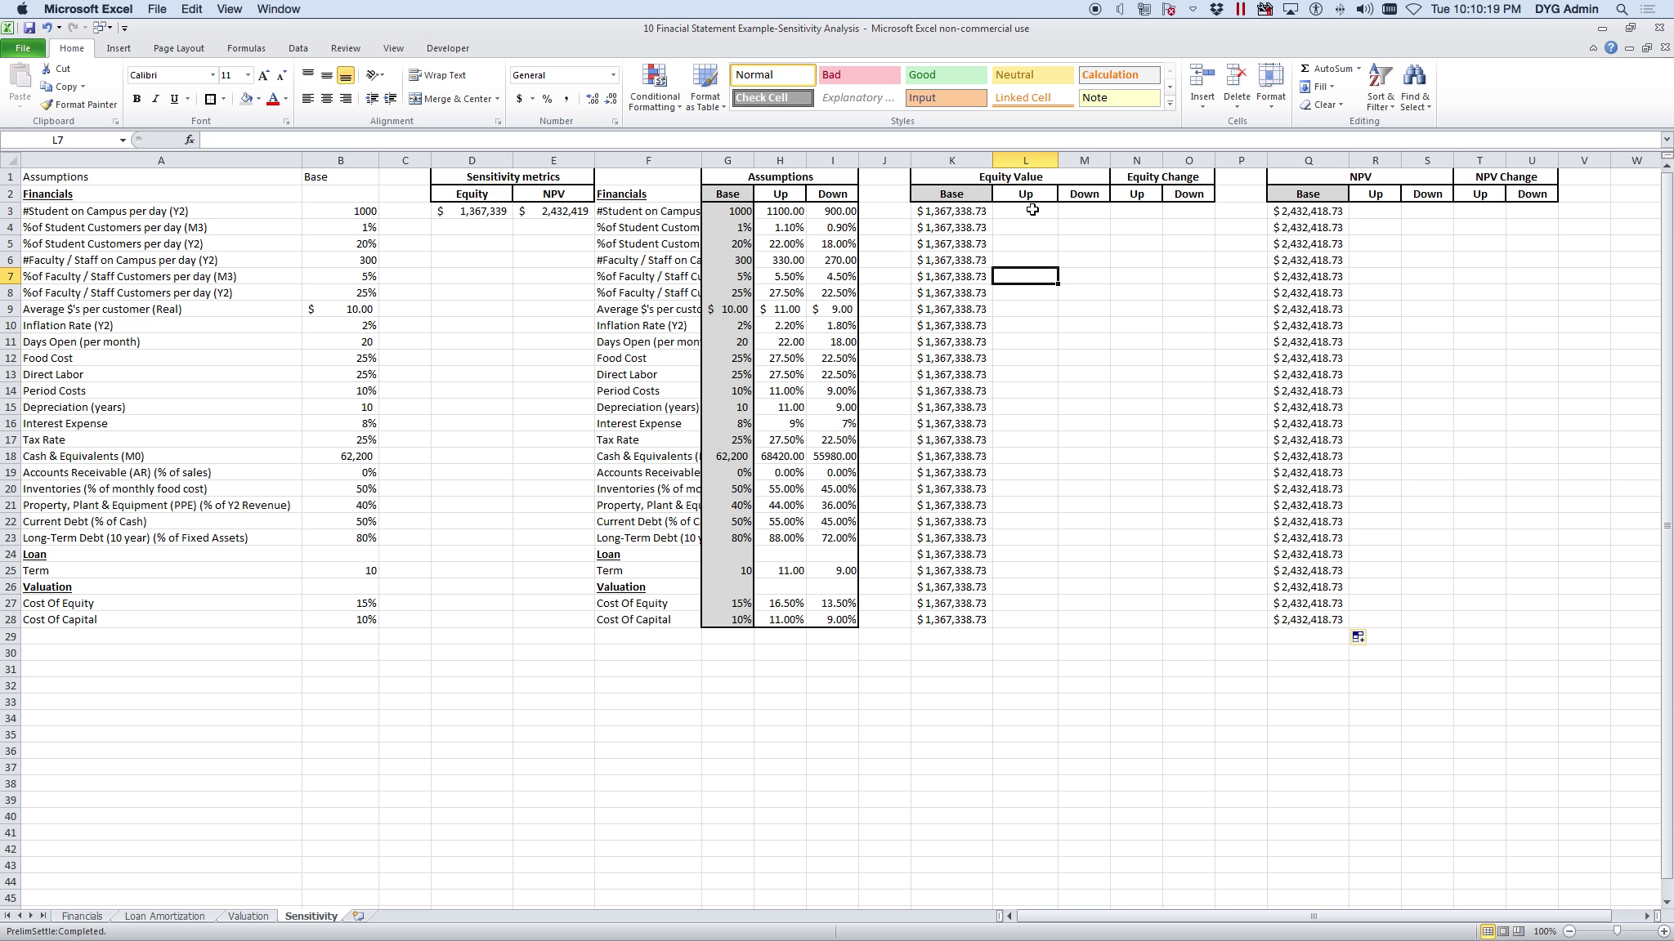
pyautogui.click(344, 210)
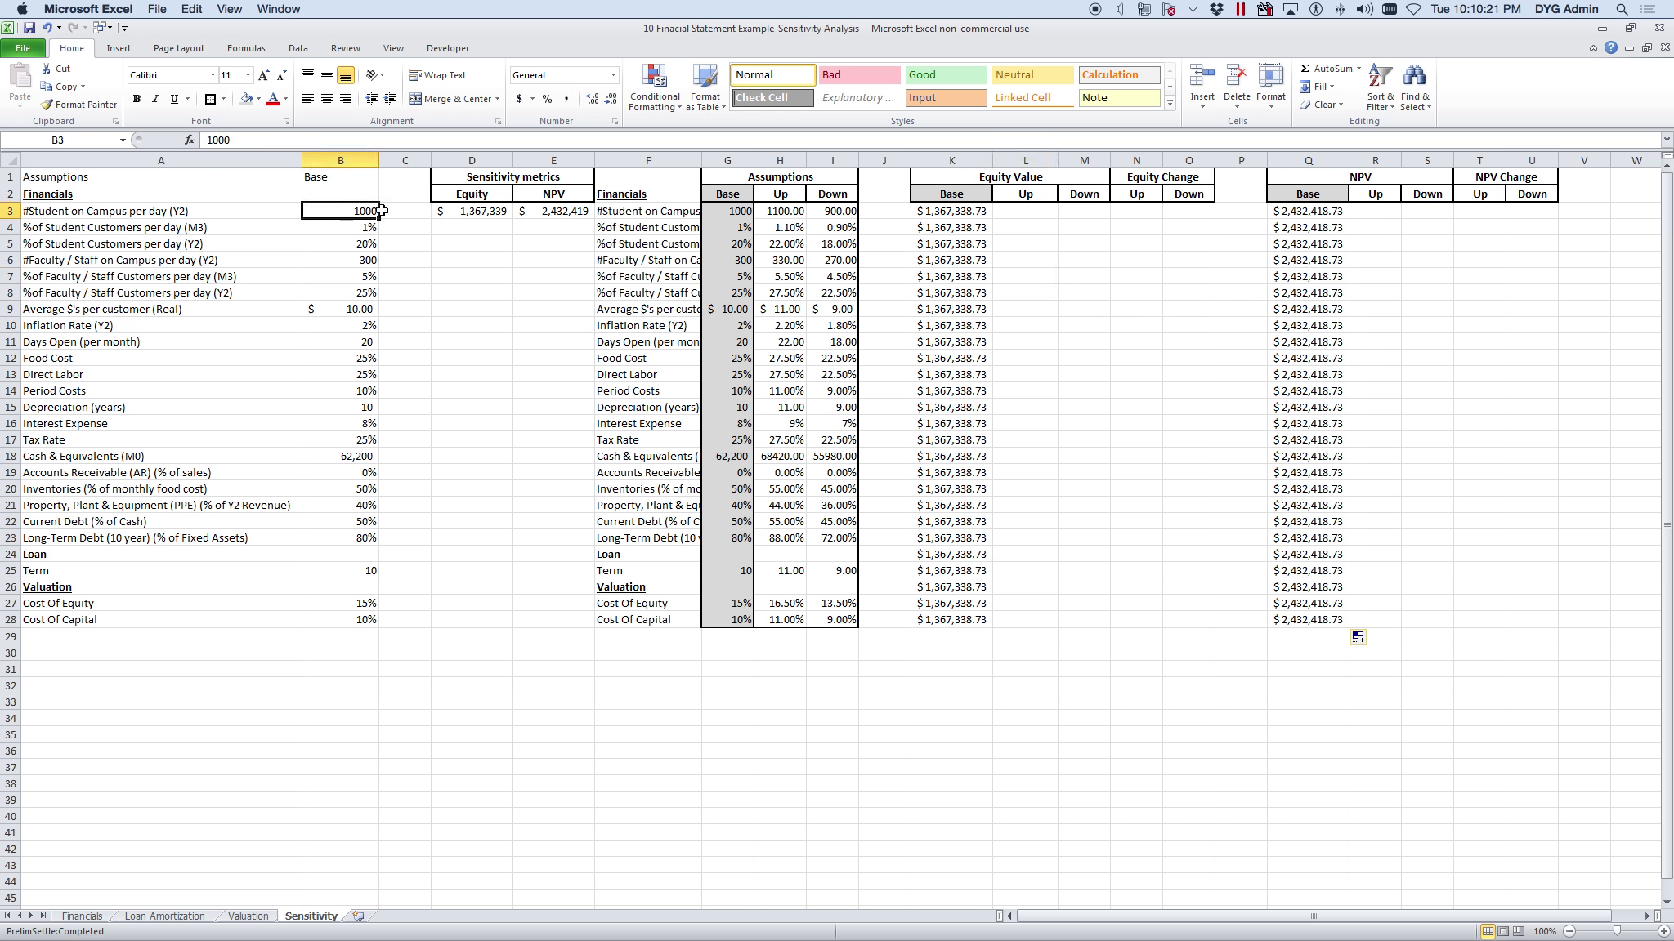
pyautogui.write('1')
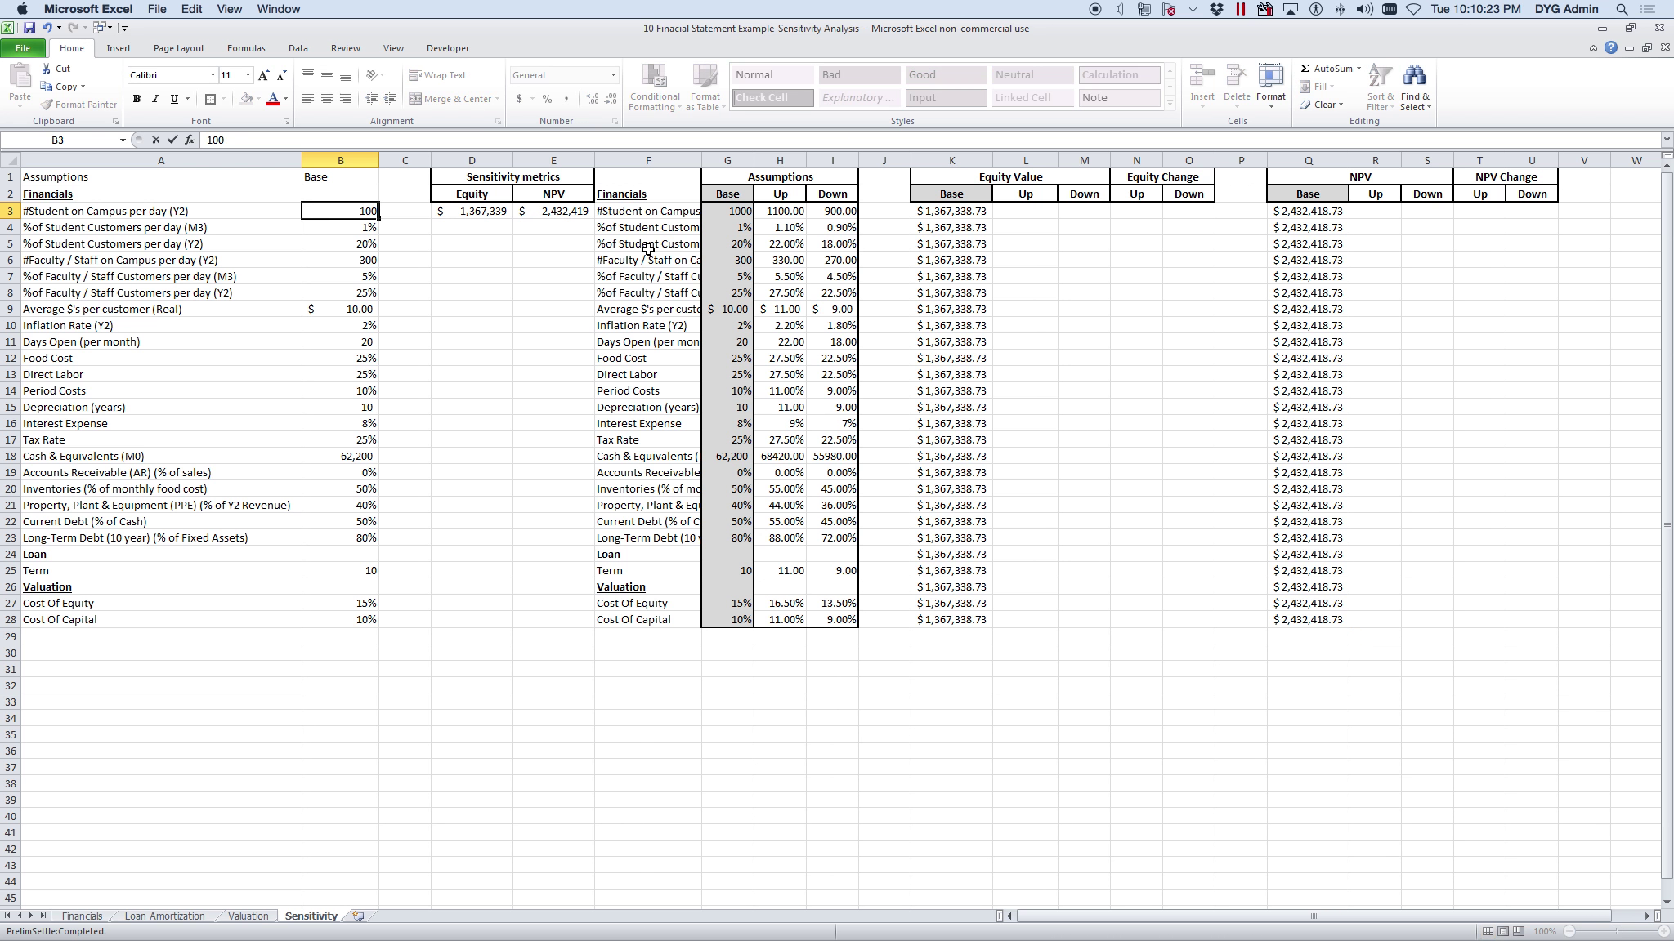
pyautogui.press('Return')
pyautogui.press('Up')
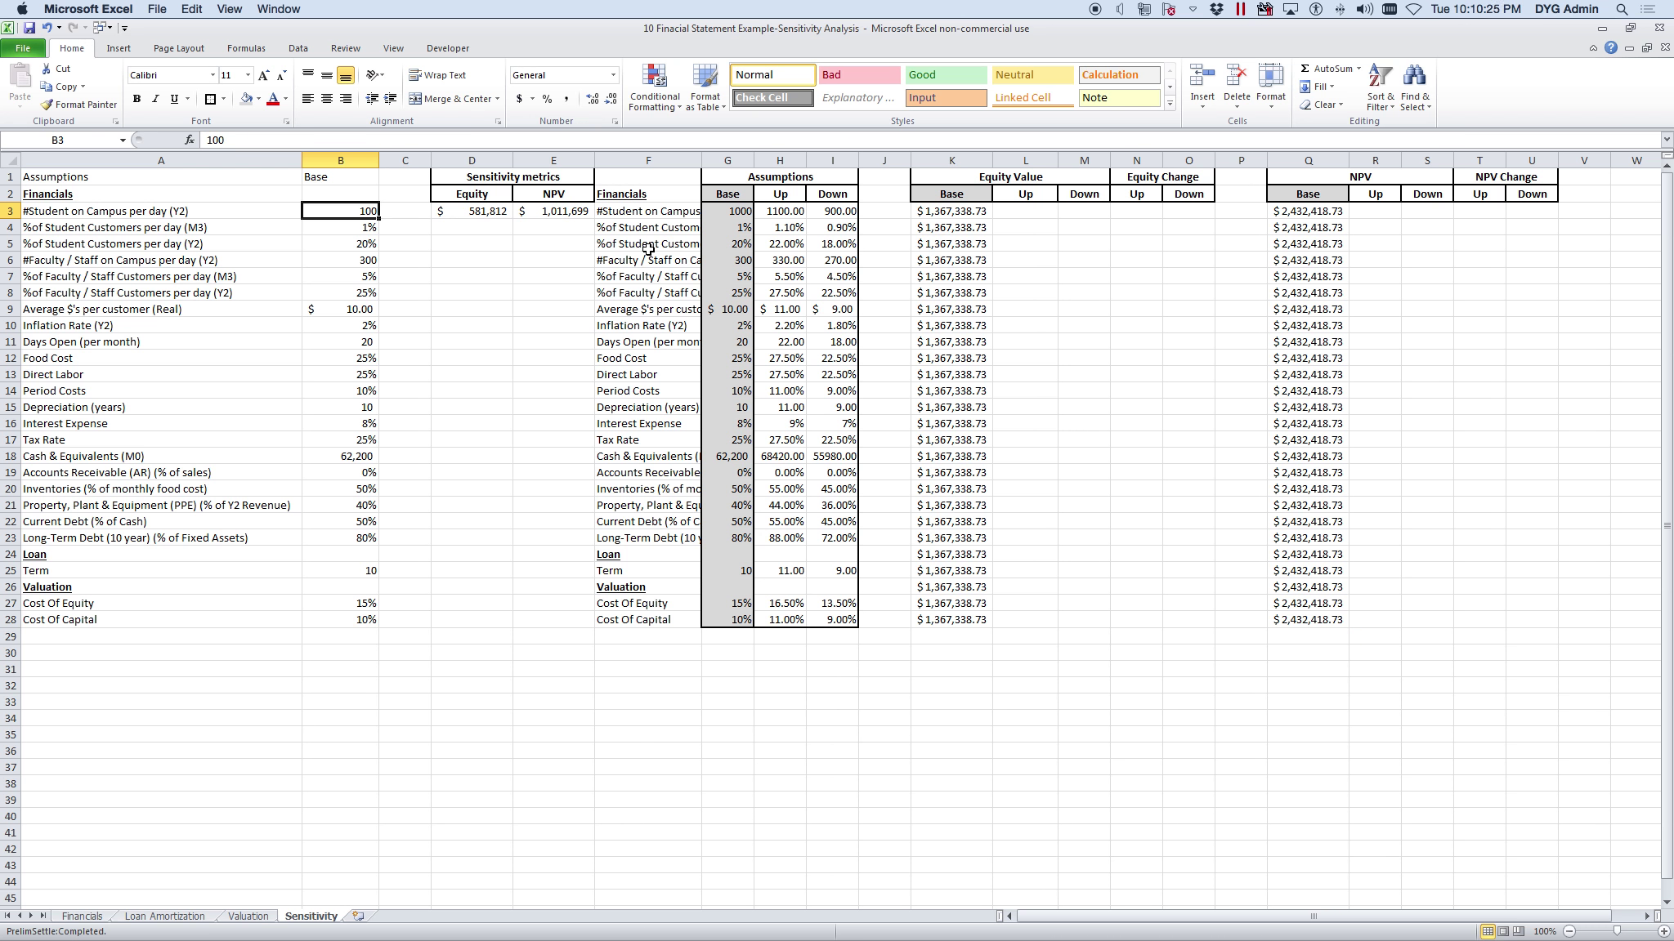
pyautogui.write('1')
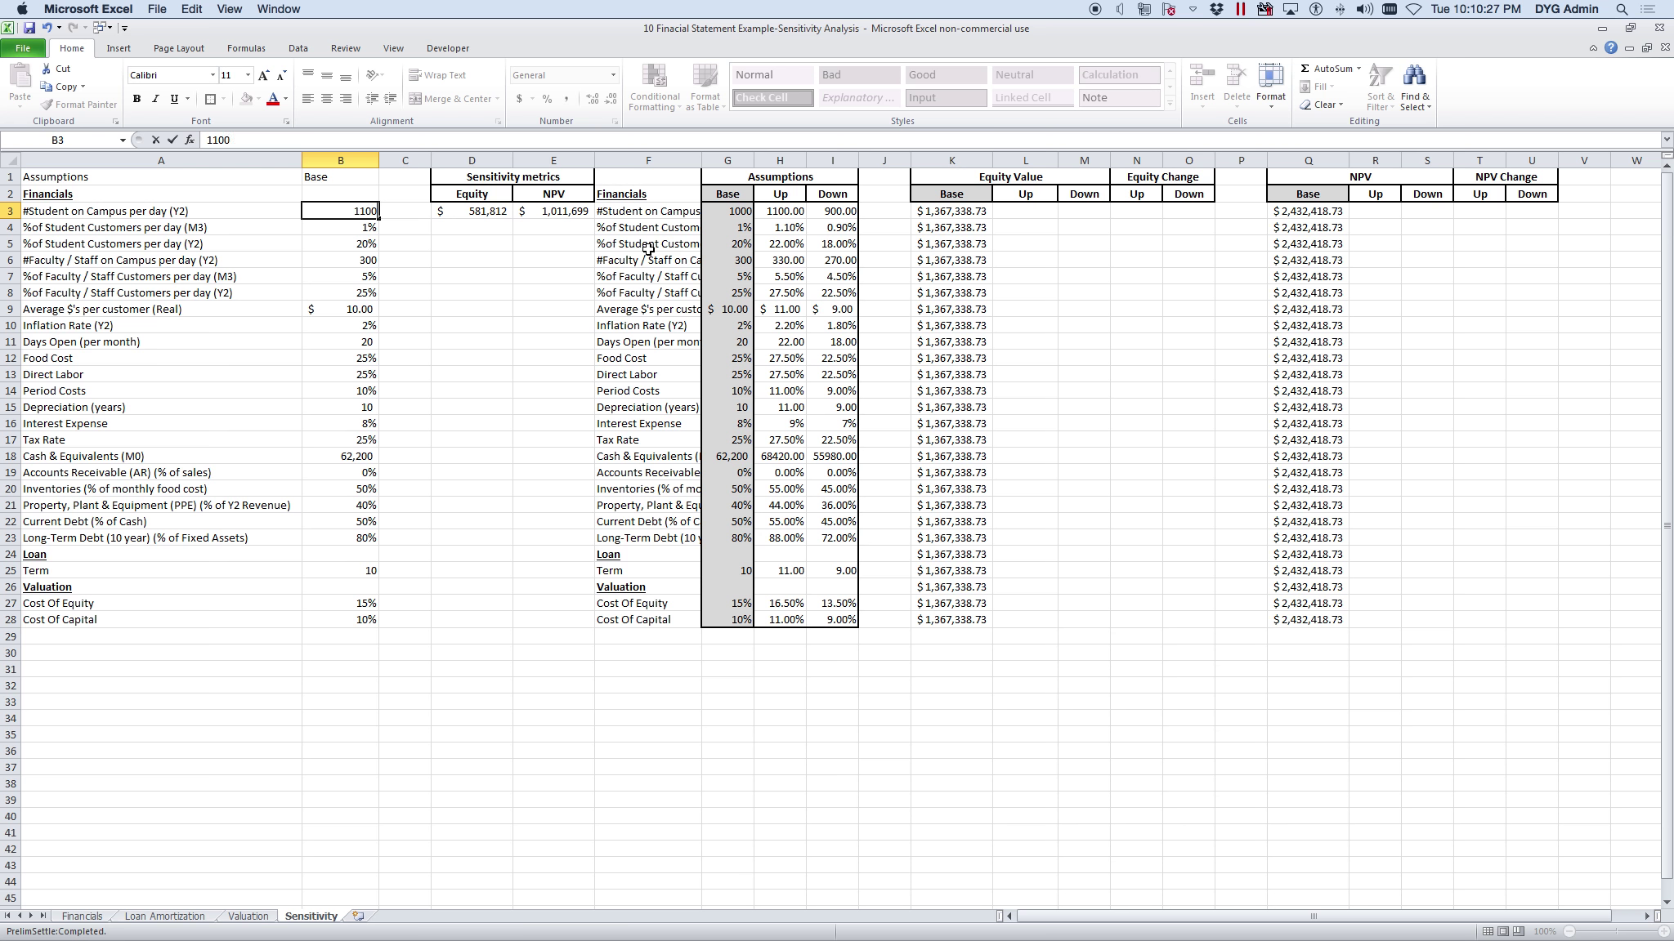
pyautogui.press('Return')
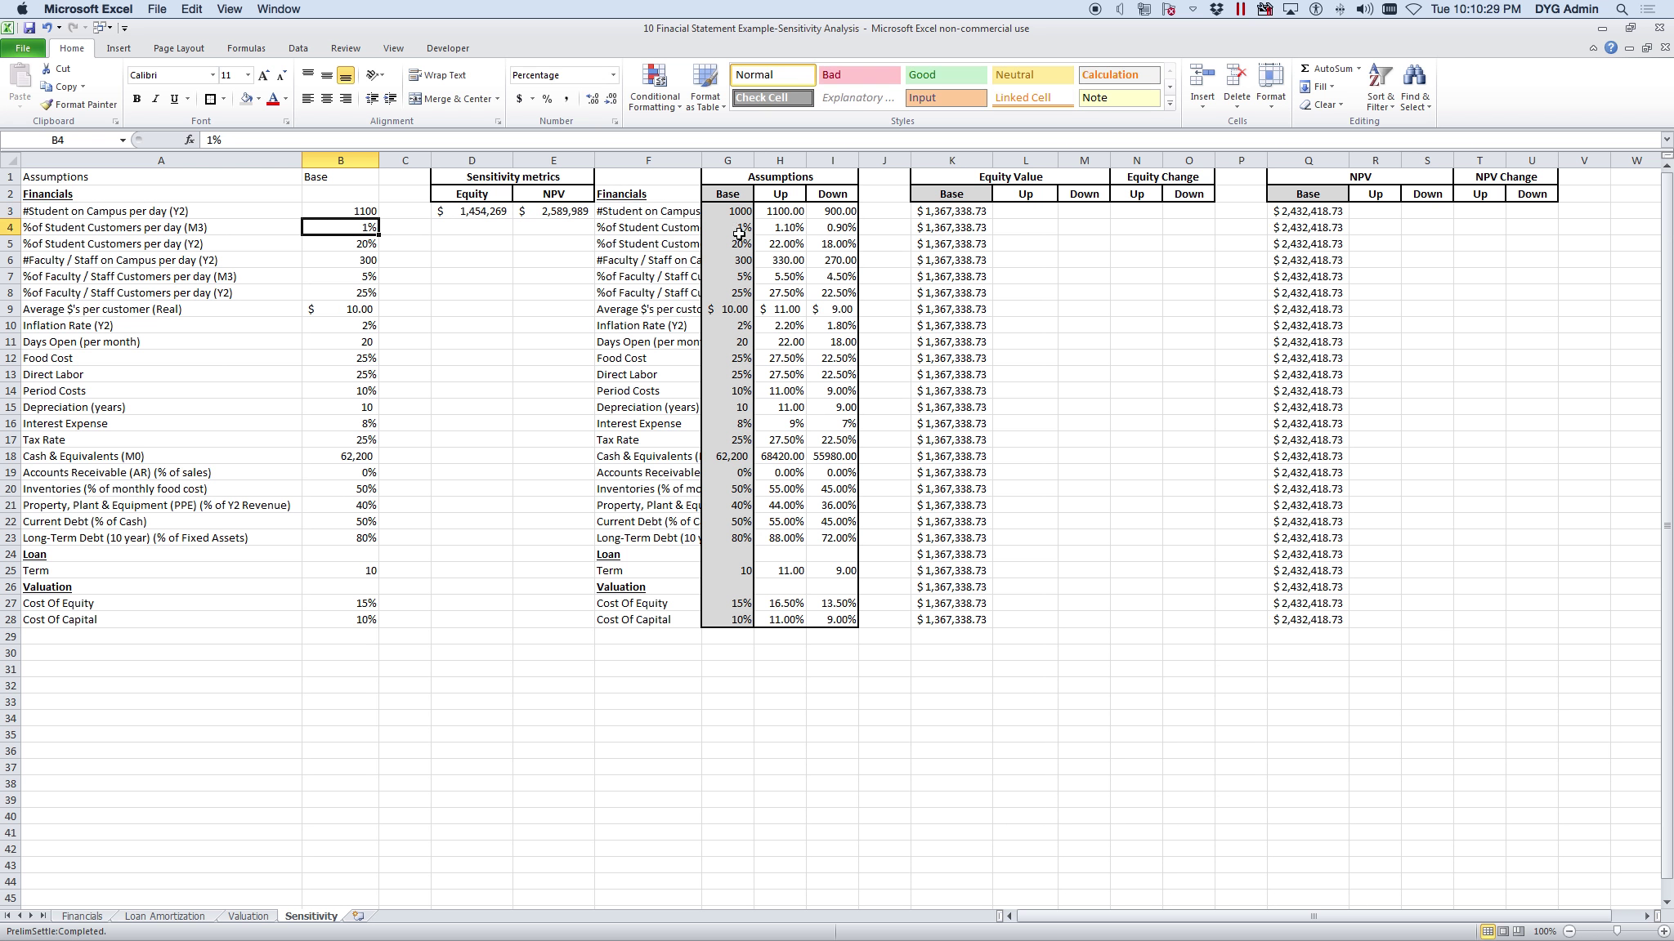
# - Record the Up results as values: Equity 1454268.69 in L3 and NPV 2589989 in R3
pyautogui.click(466, 212)
pyautogui.hotkey('ctrl', 'c')
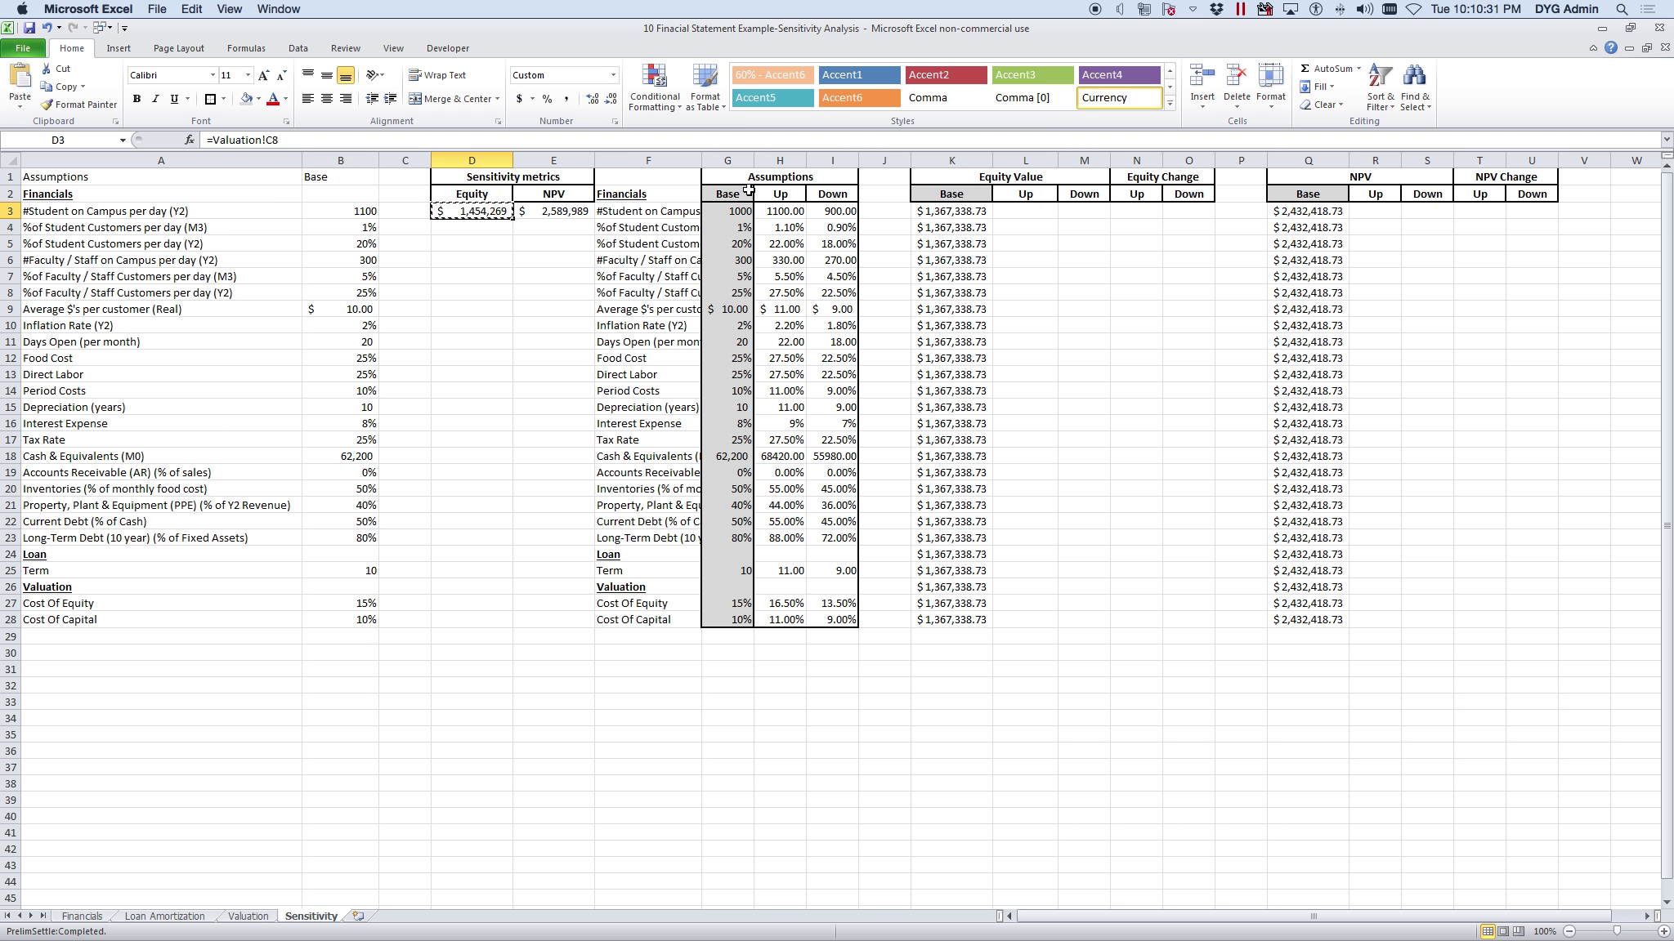
pyautogui.click(1013, 213)
pyautogui.rightClick(1022, 217)
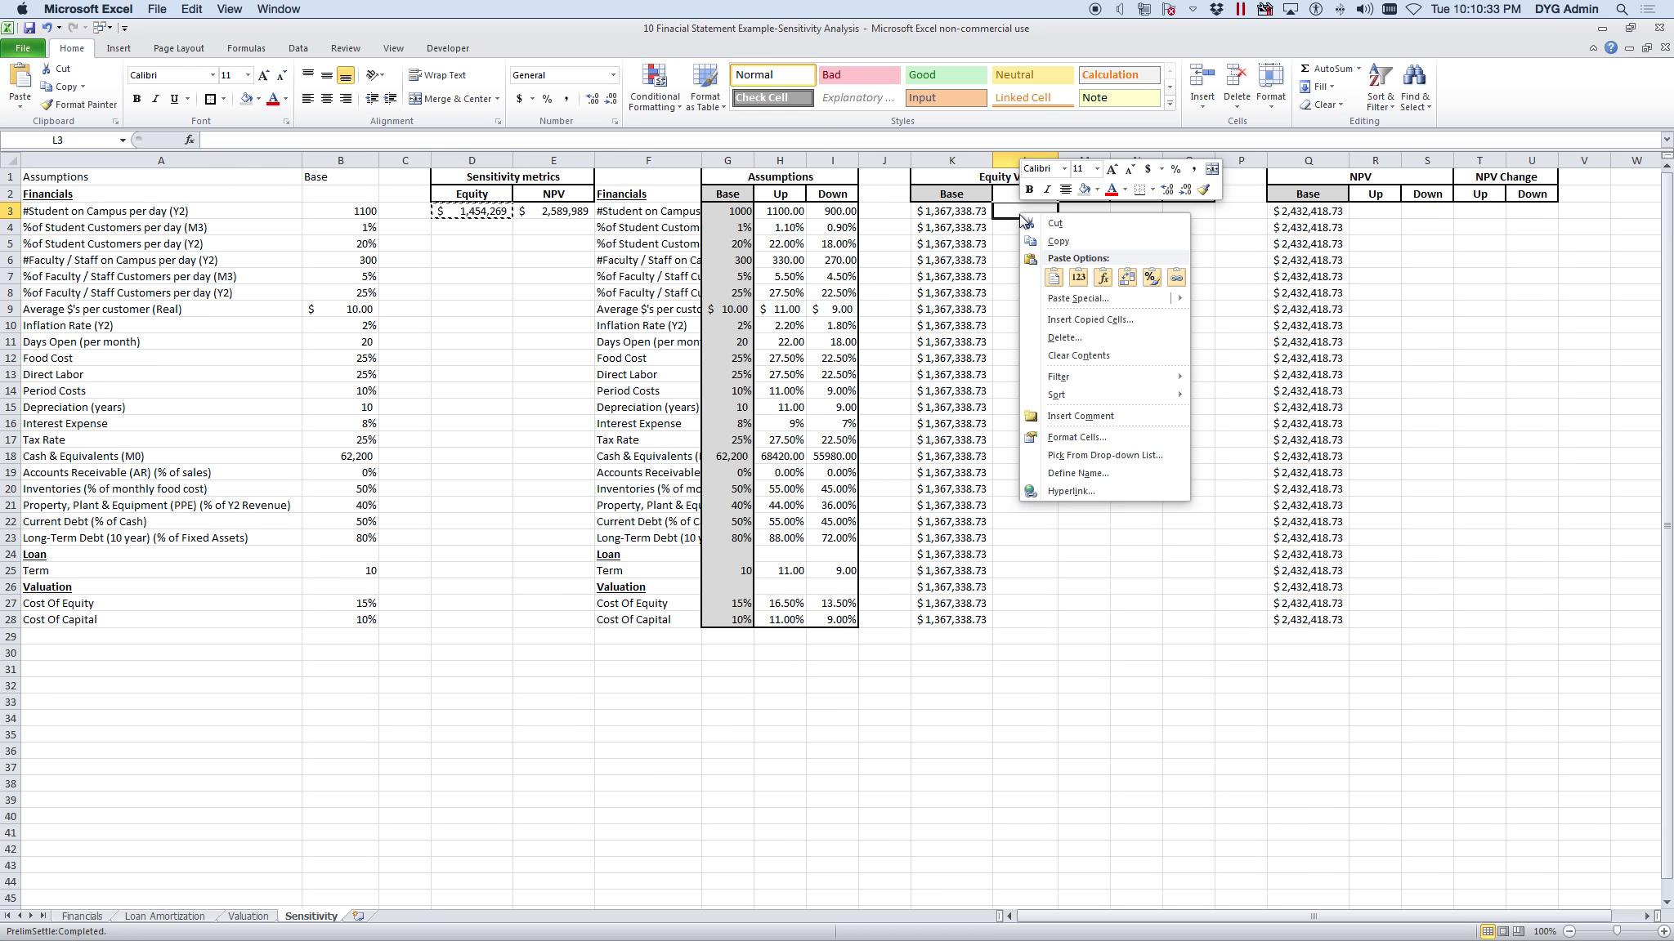
pyautogui.click(1078, 277)
pyautogui.click(557, 212)
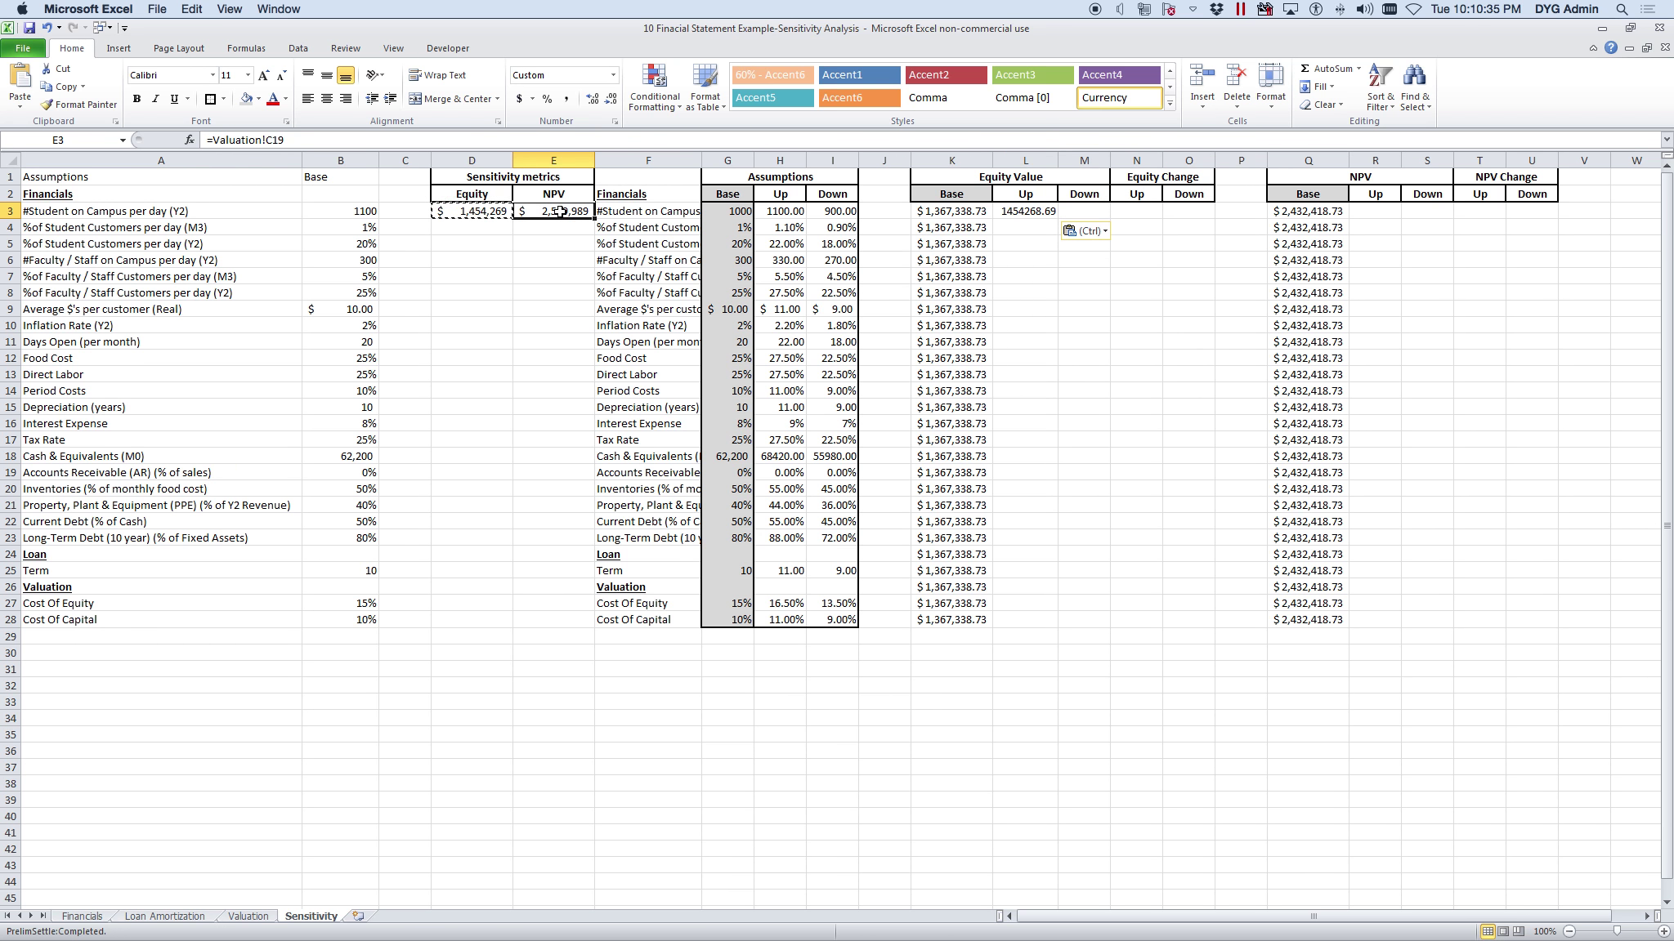
pyautogui.hotkey('ctrl', 'c')
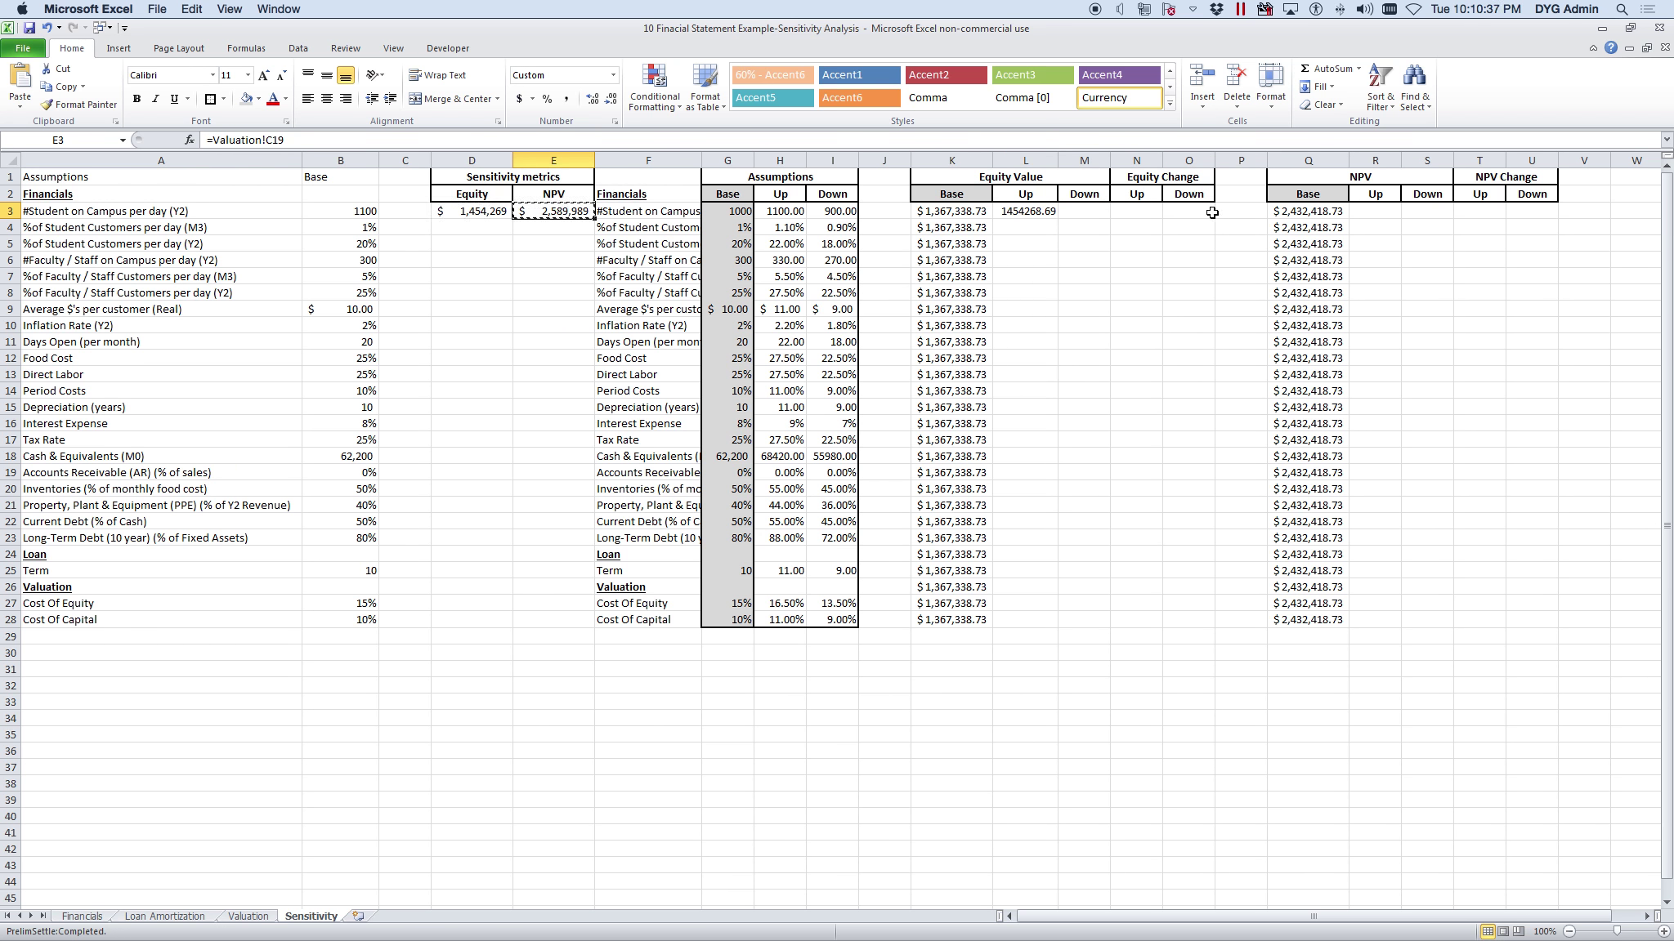
pyautogui.click(1376, 214)
pyautogui.rightClick(1375, 215)
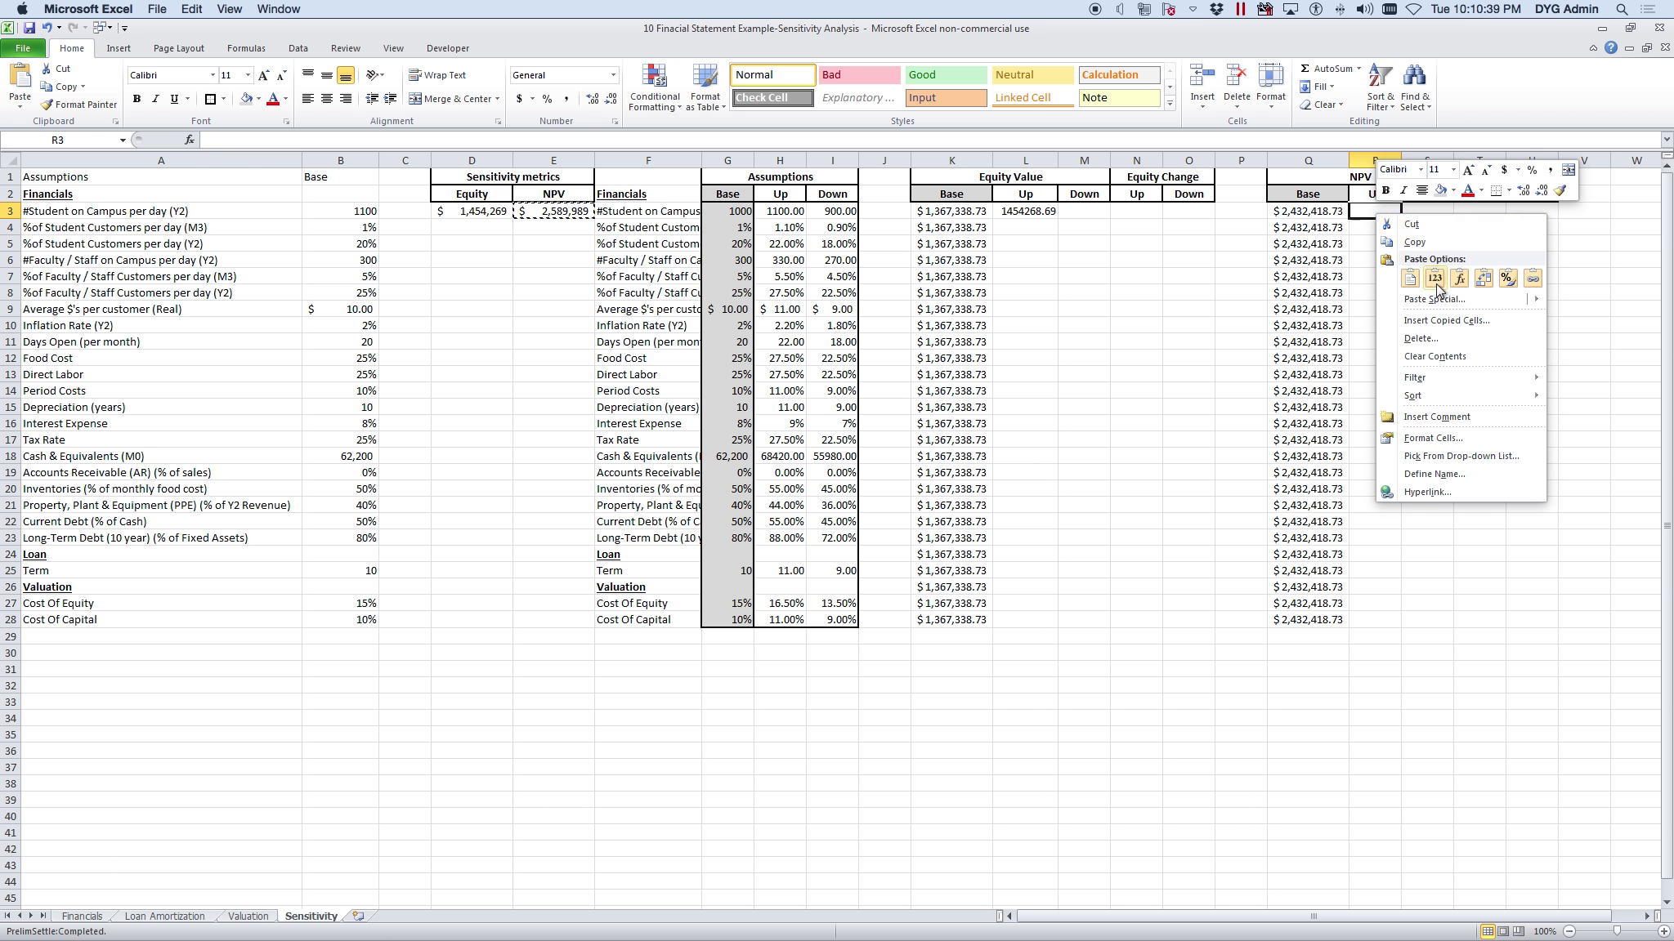
pyautogui.click(1431, 278)
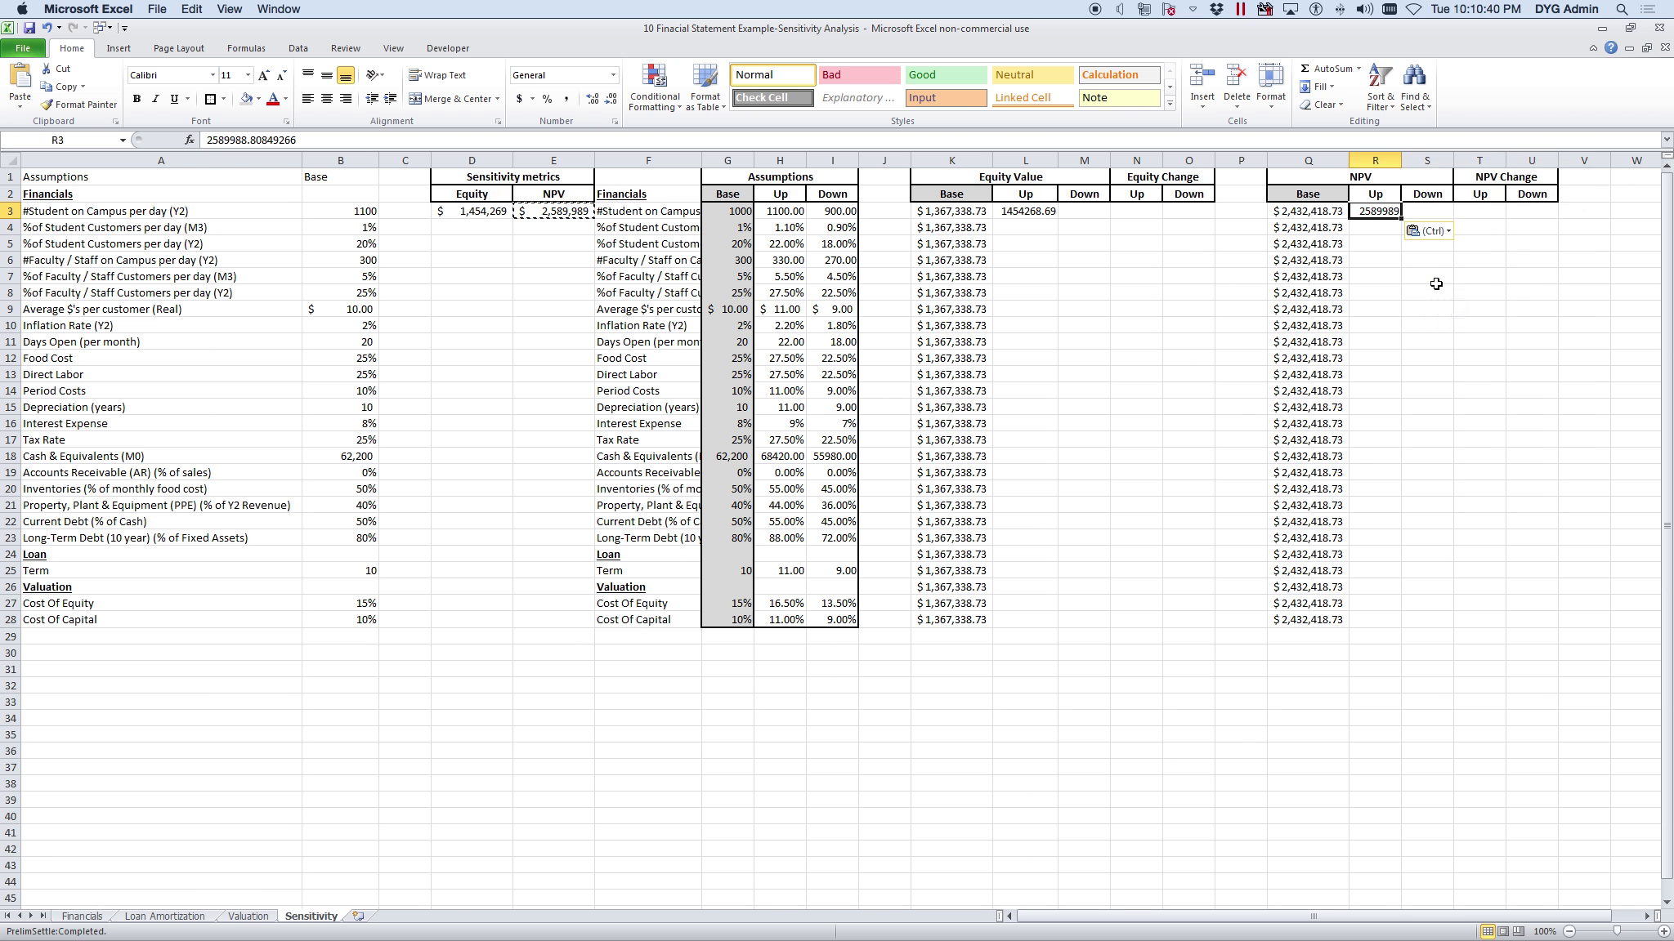
# - Lower the student count to 900 and paste the Equity Down result 1279621 into M3 as a value
pyautogui.click(357, 213)
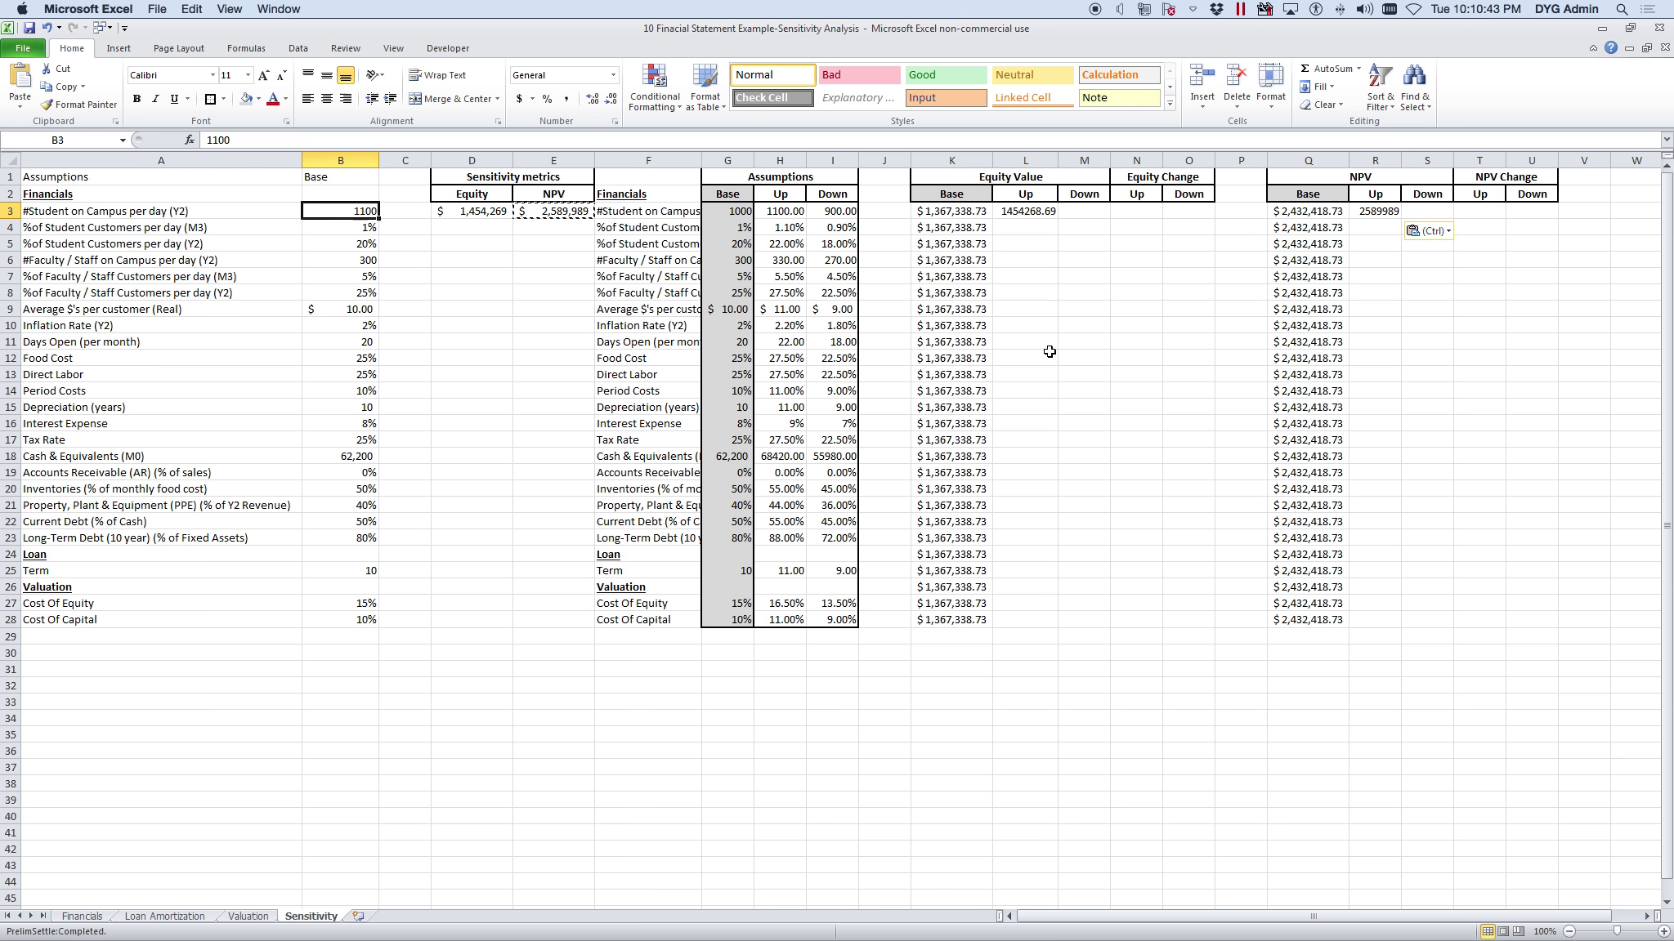
pyautogui.write('900')
pyautogui.press('Return')
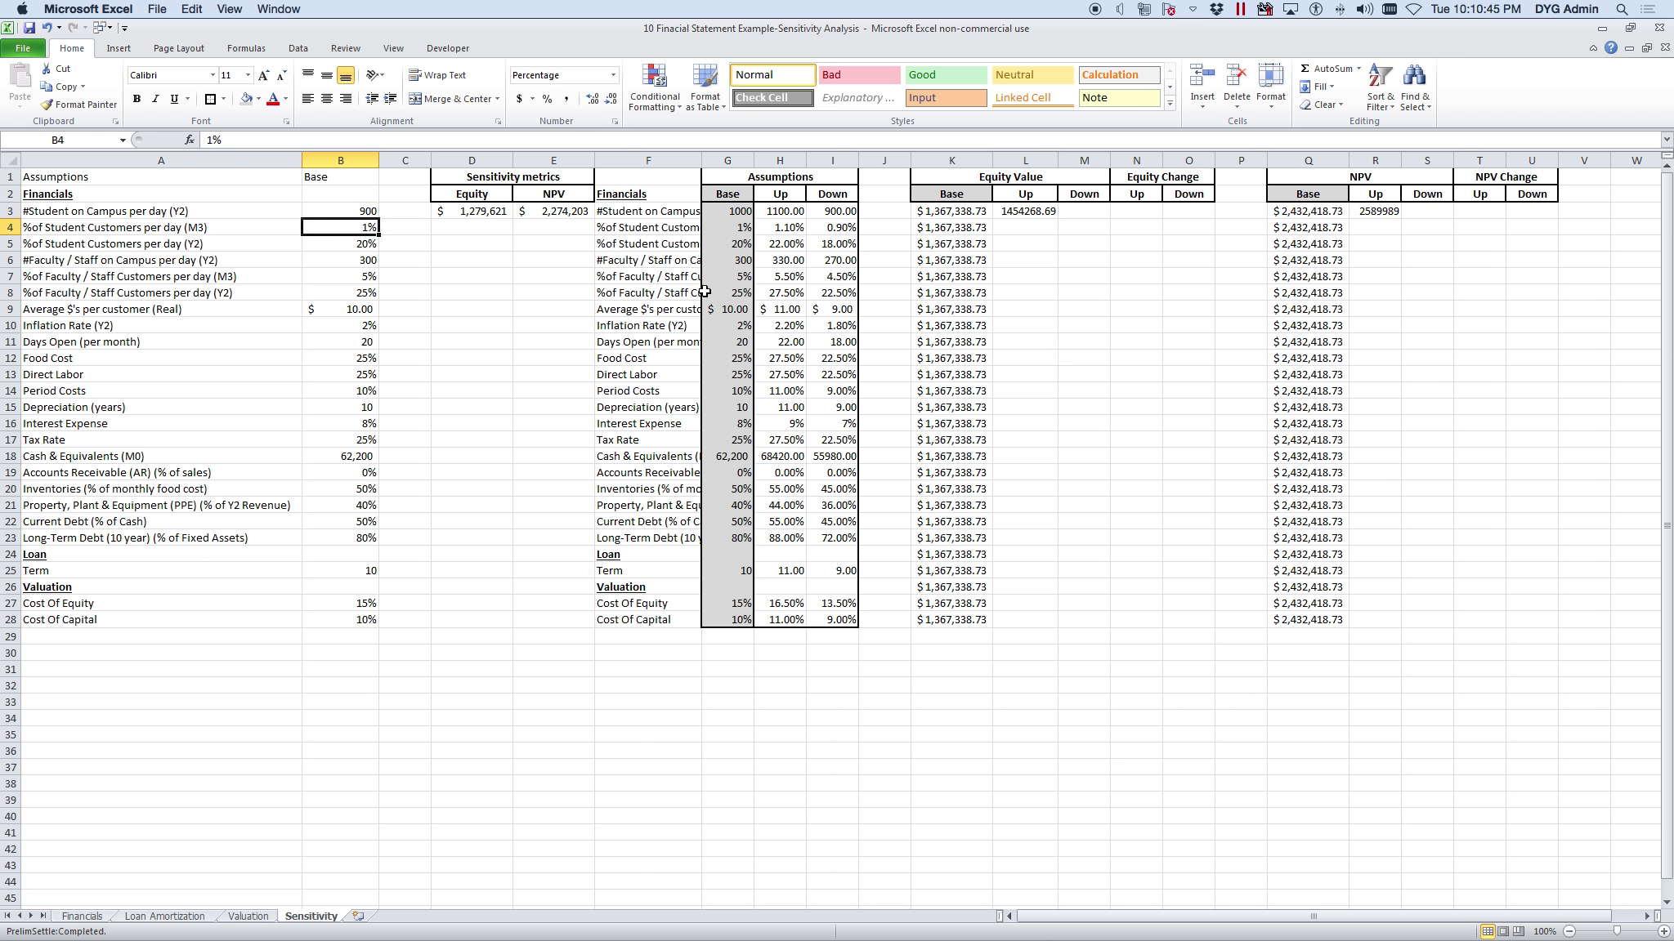
pyautogui.click(464, 214)
pyautogui.hotkey('ctrl', 'c')
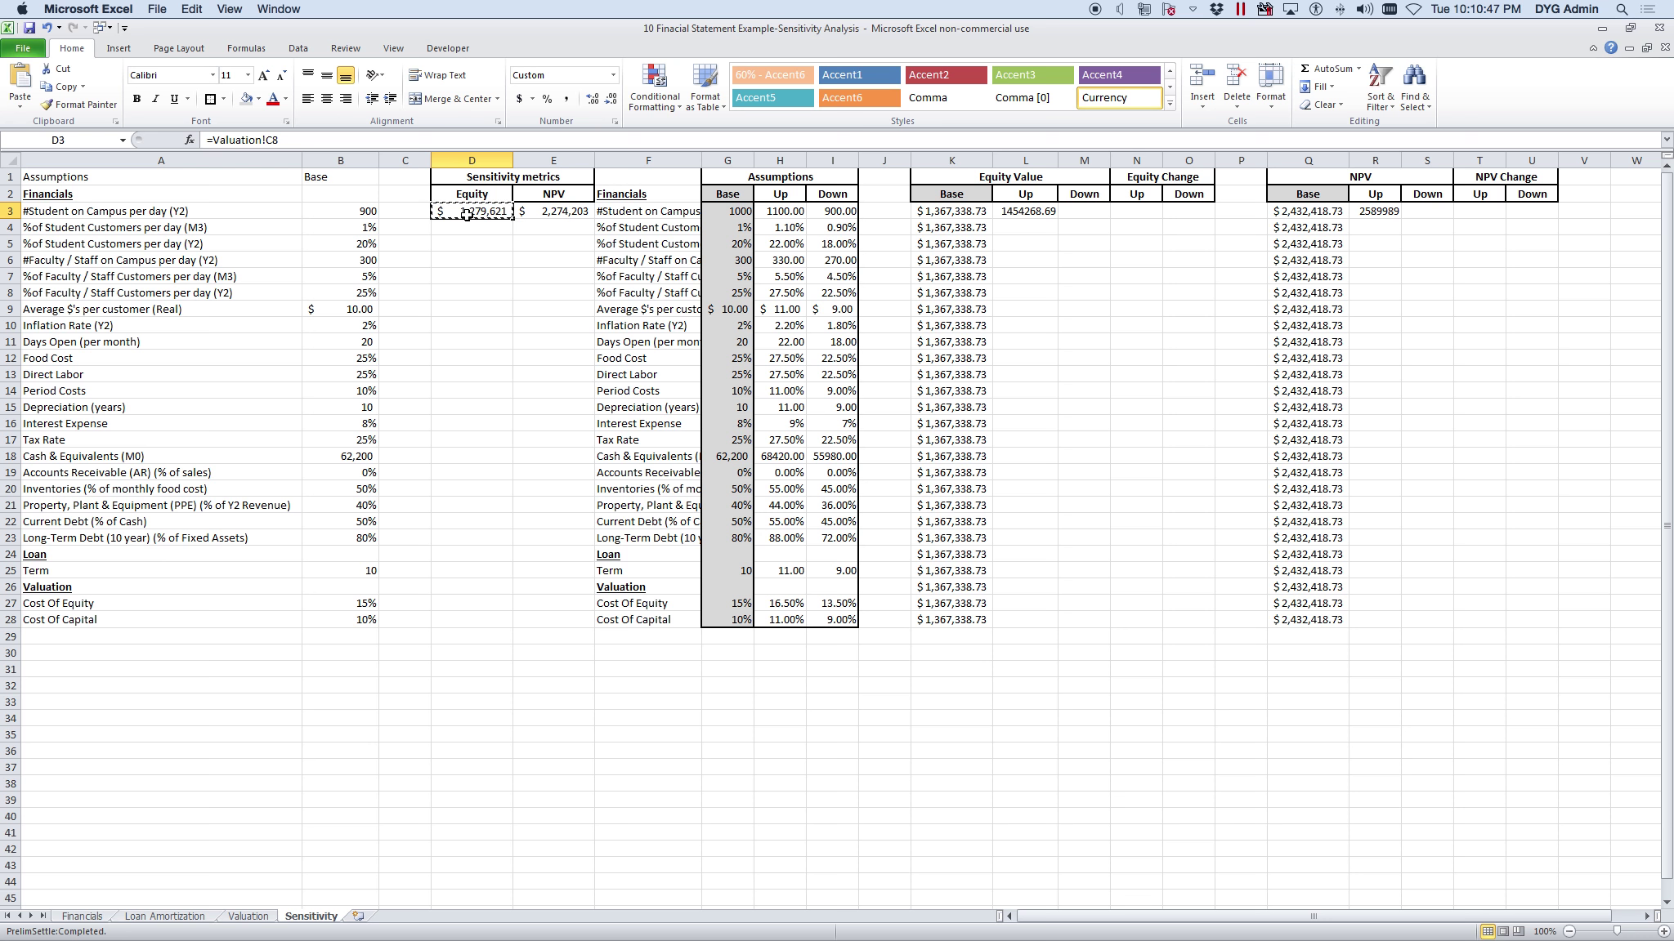
pyautogui.click(1089, 210)
pyautogui.rightClick(1090, 211)
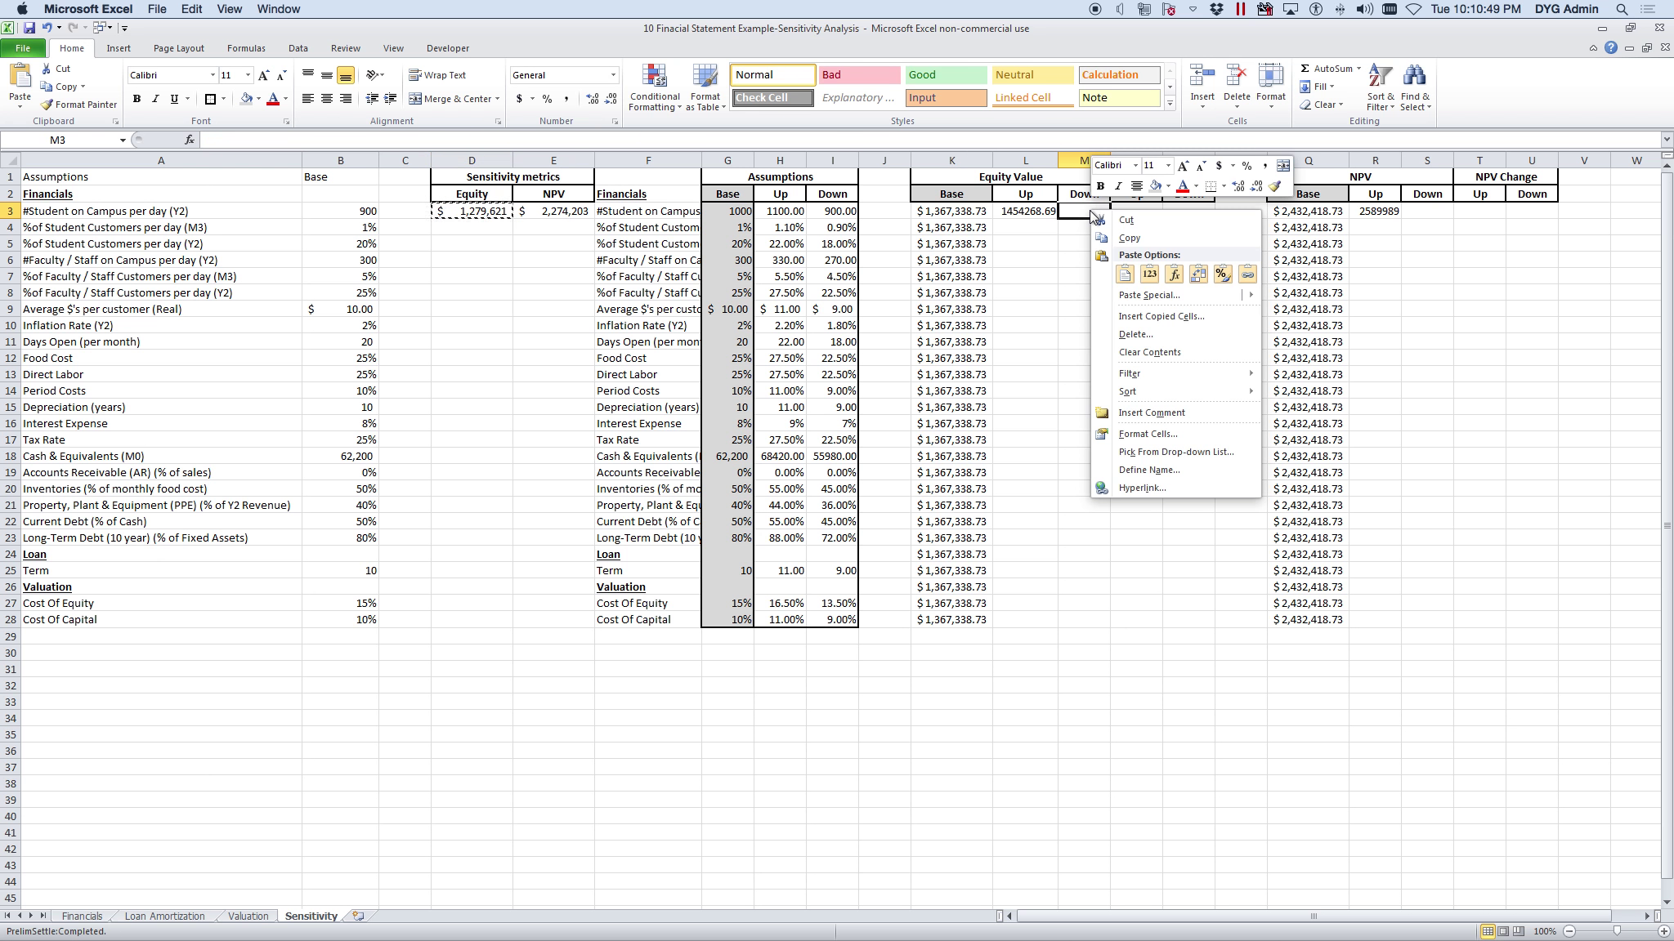
pyautogui.click(1148, 276)
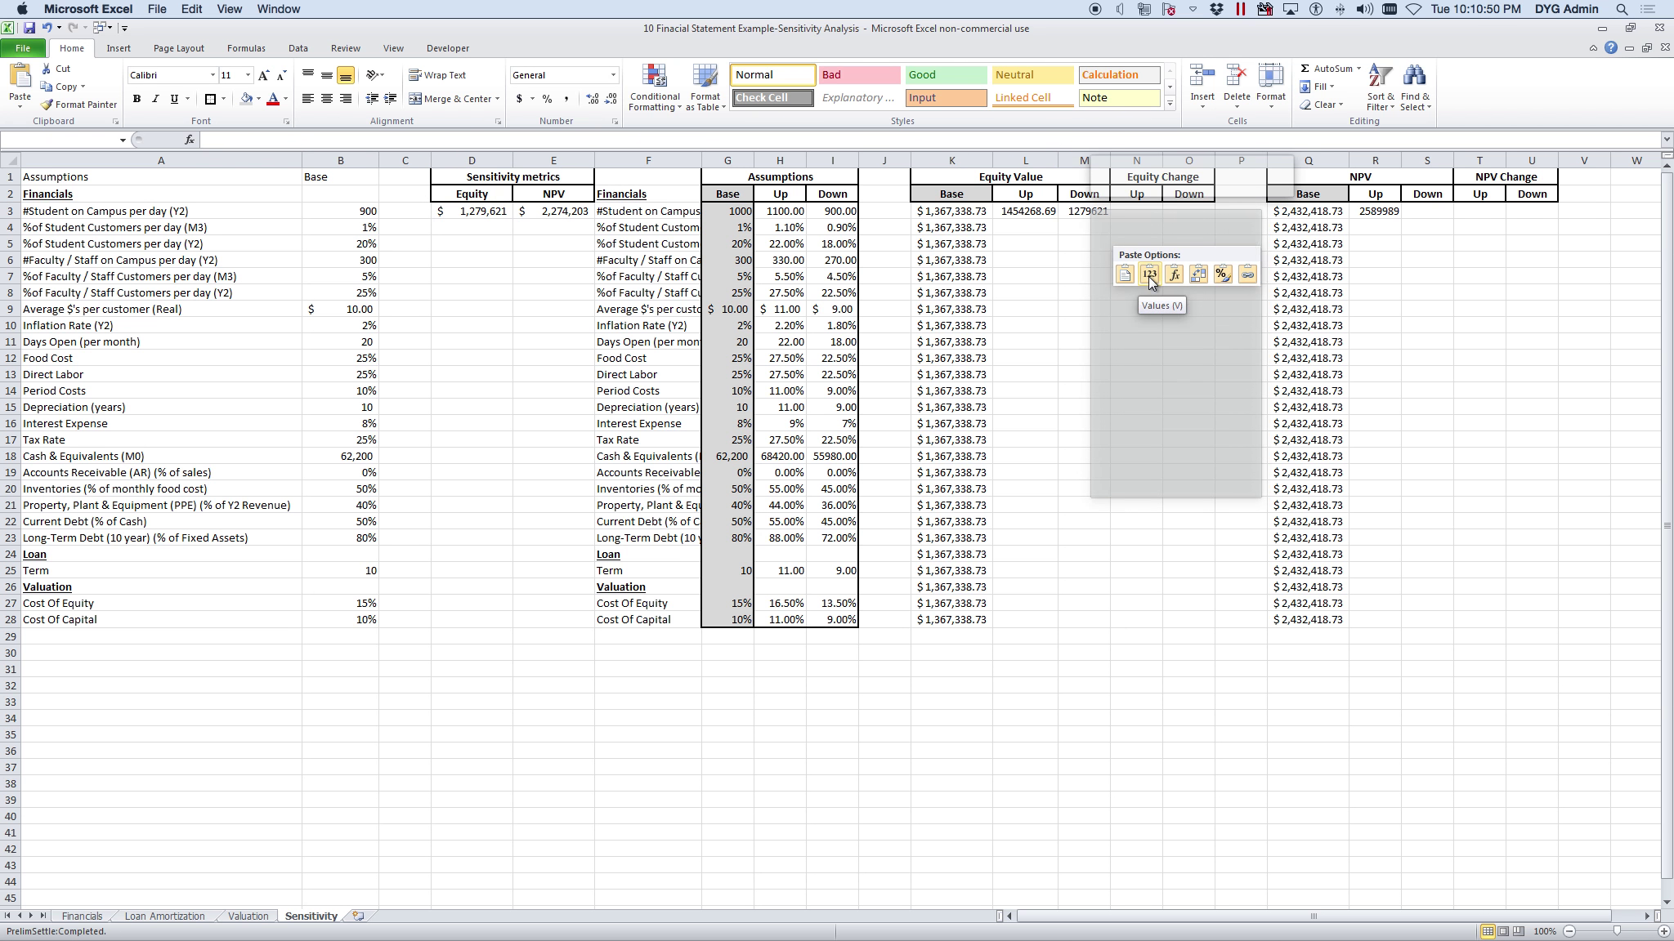
# - Paste the NPV Down result 2274203 into S3 as a value
pyautogui.click(547, 207)
pyautogui.rightClick(545, 206)
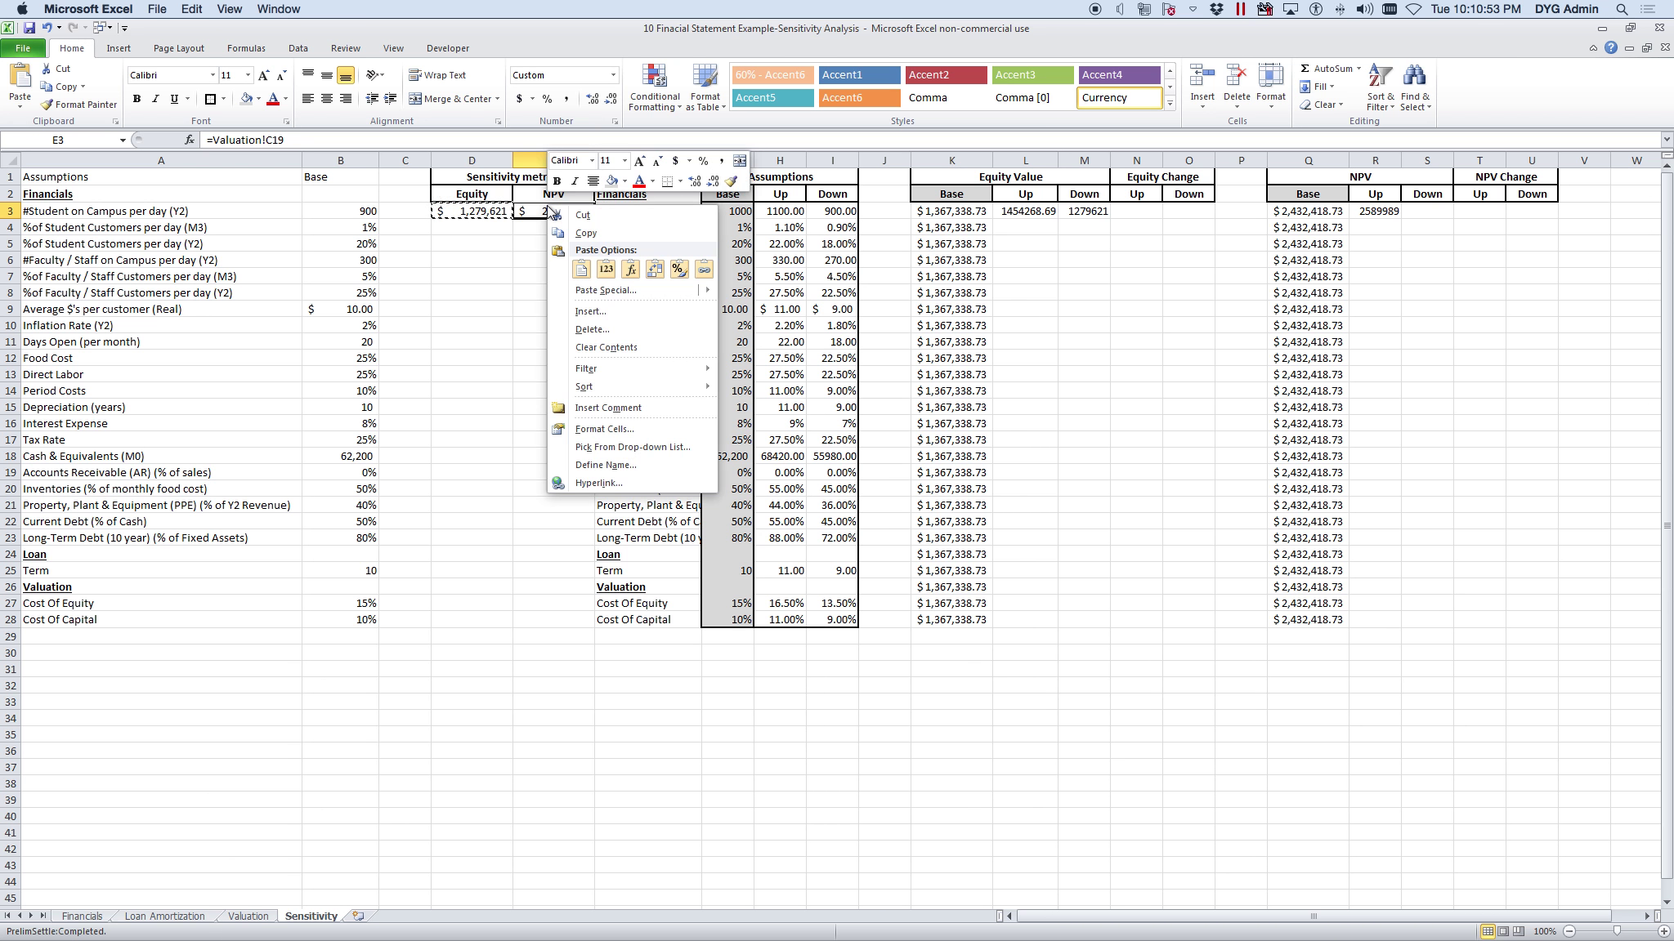
pyautogui.click(612, 266)
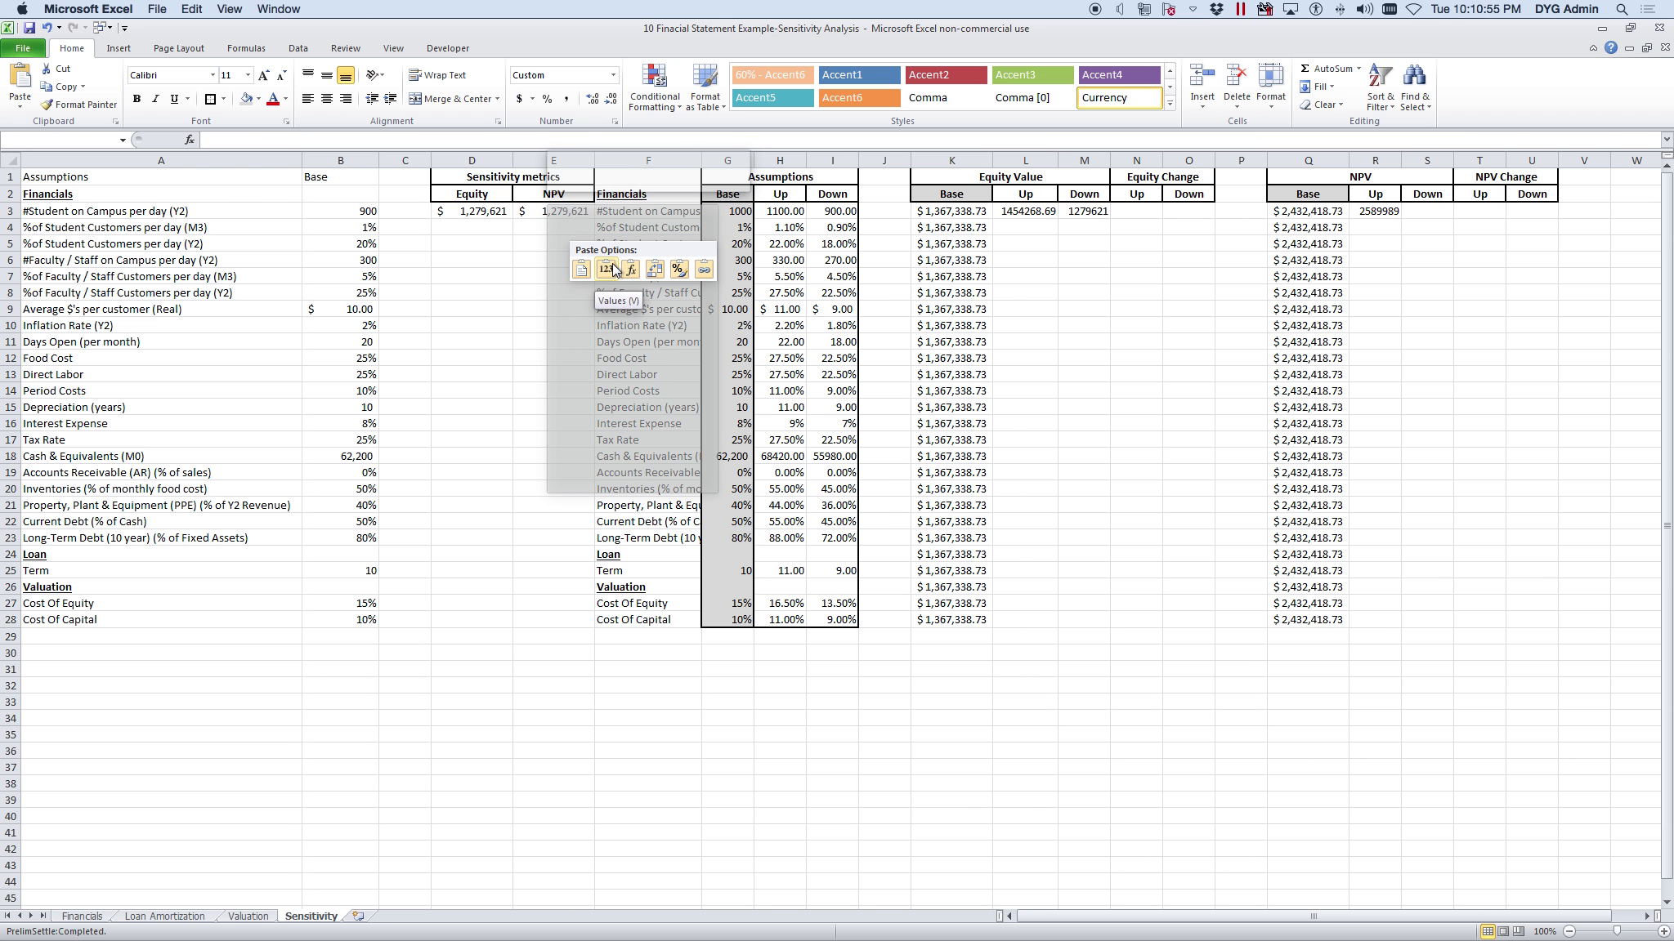
pyautogui.click(530, 211)
pyautogui.hotkey('ctrl', 'c')
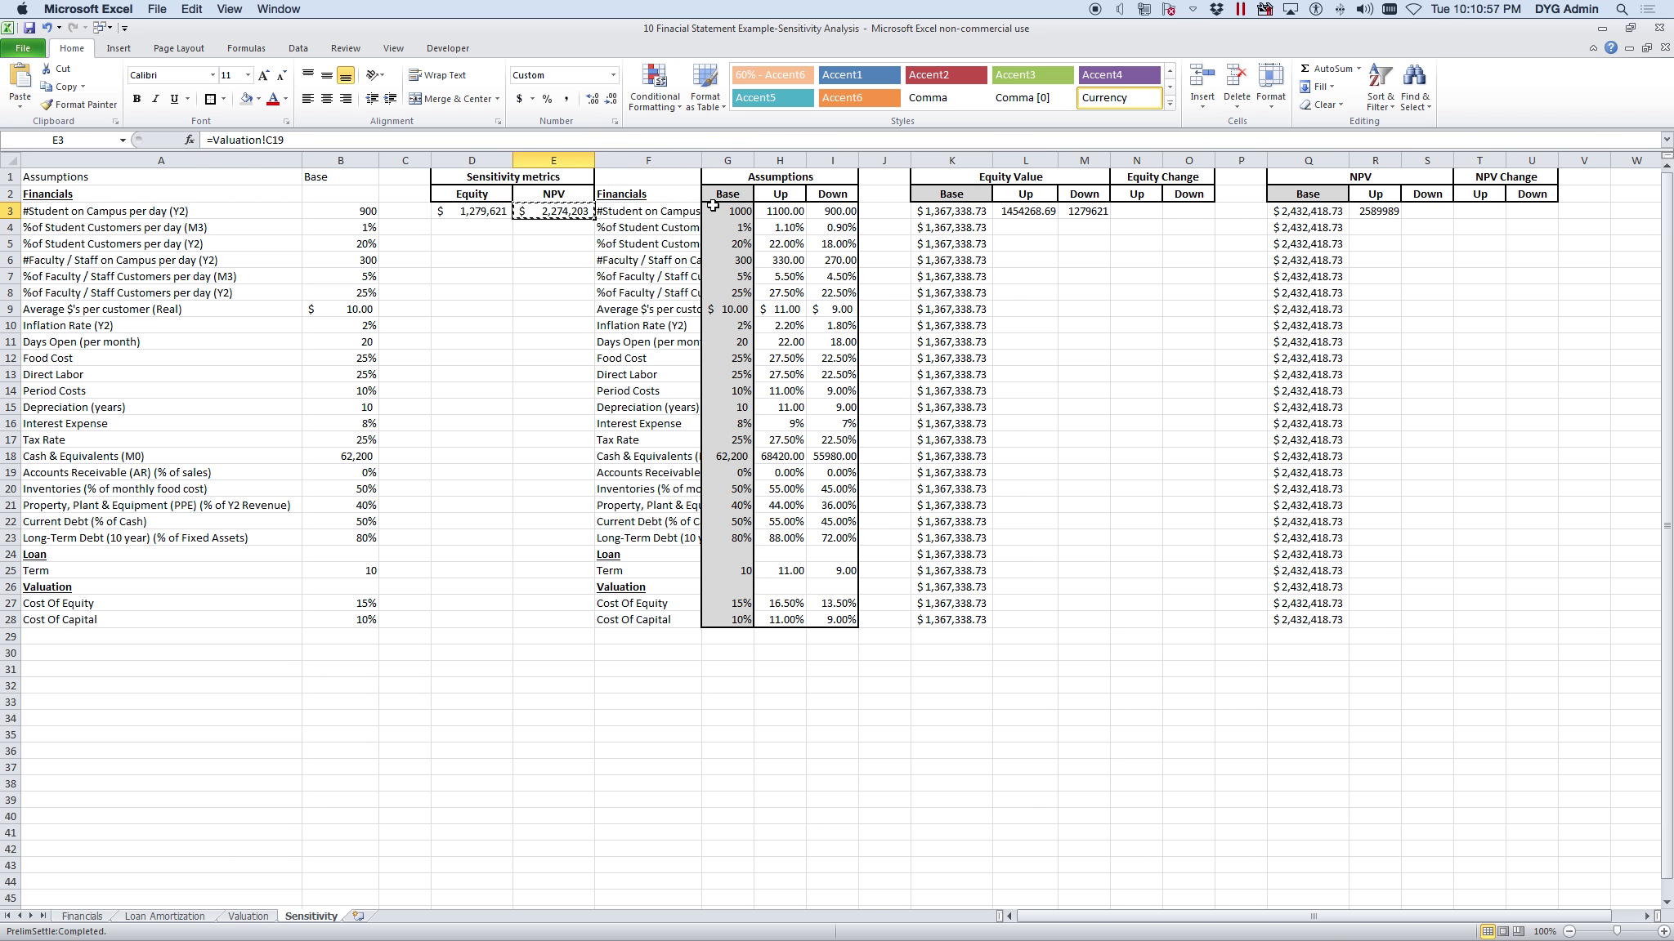
pyautogui.click(1426, 211)
pyautogui.rightClick(1428, 214)
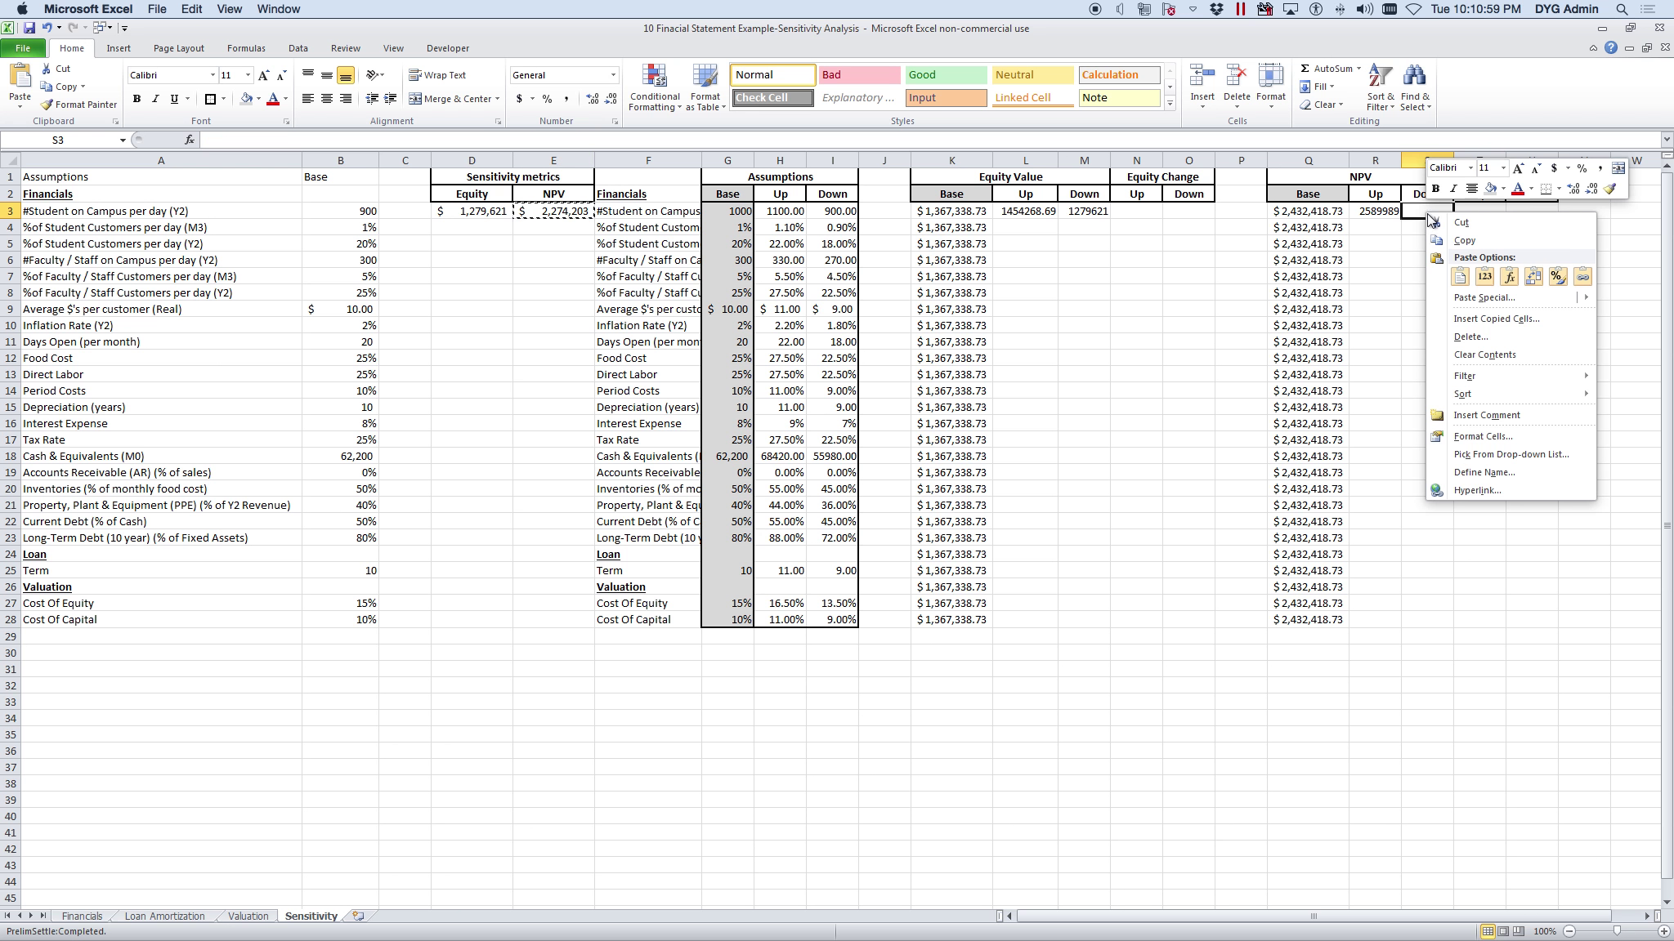
pyautogui.click(1487, 278)
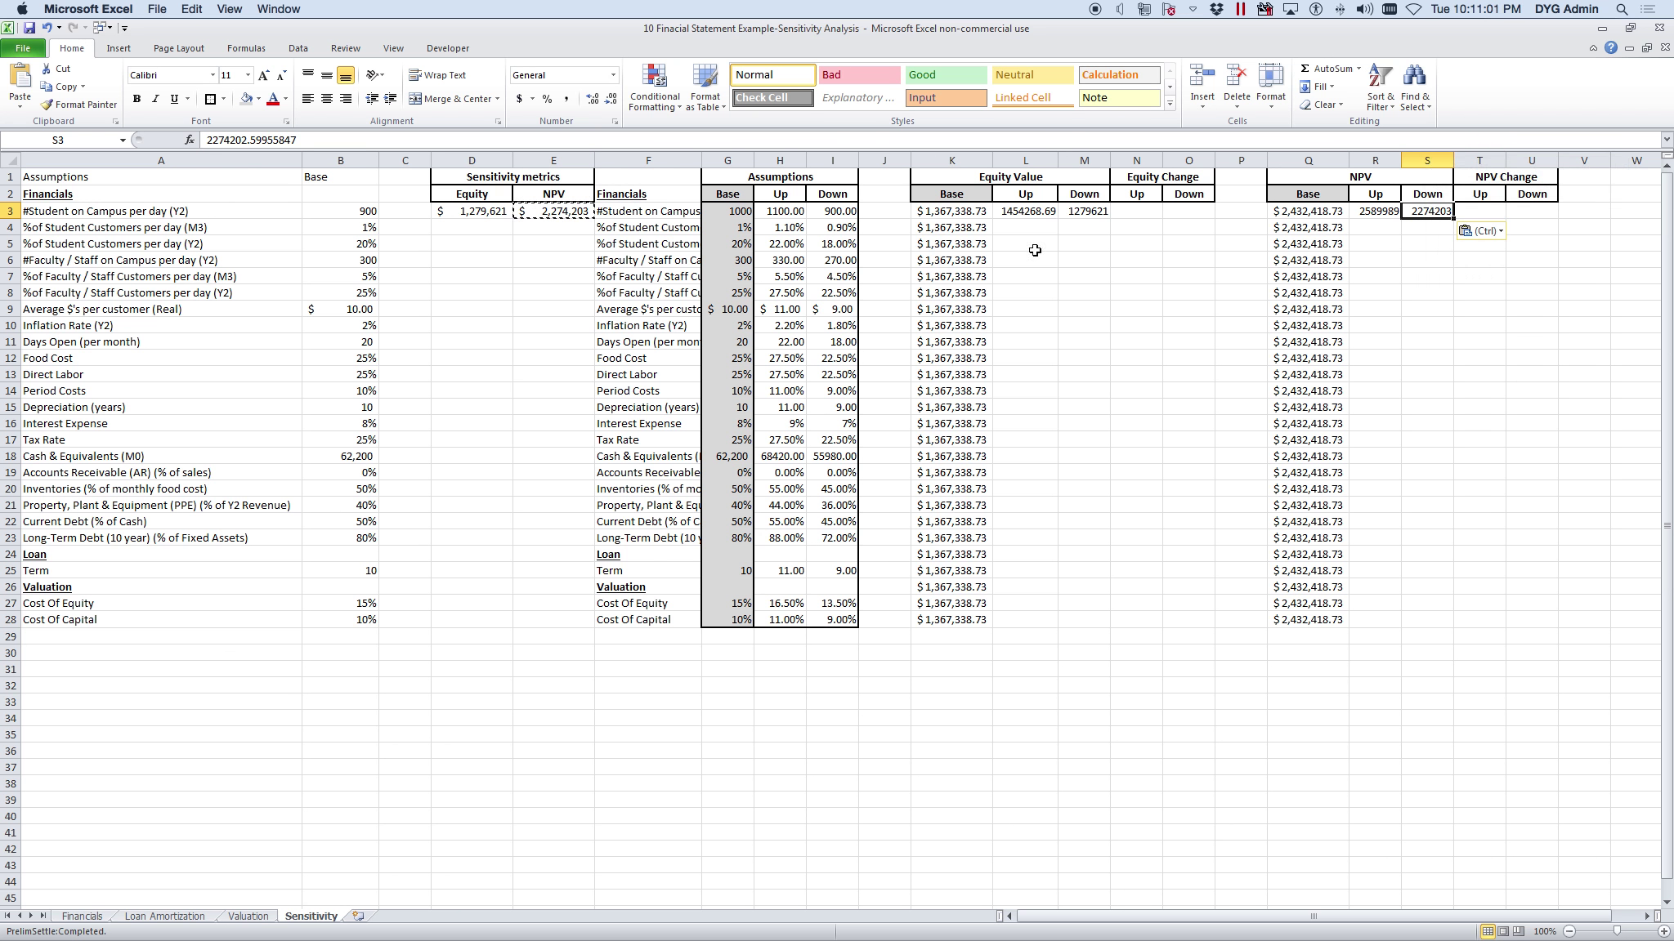
# - Restore the student count to 1000 and raise the student customer share in B4 to 1.1%
pyautogui.click(365, 213)
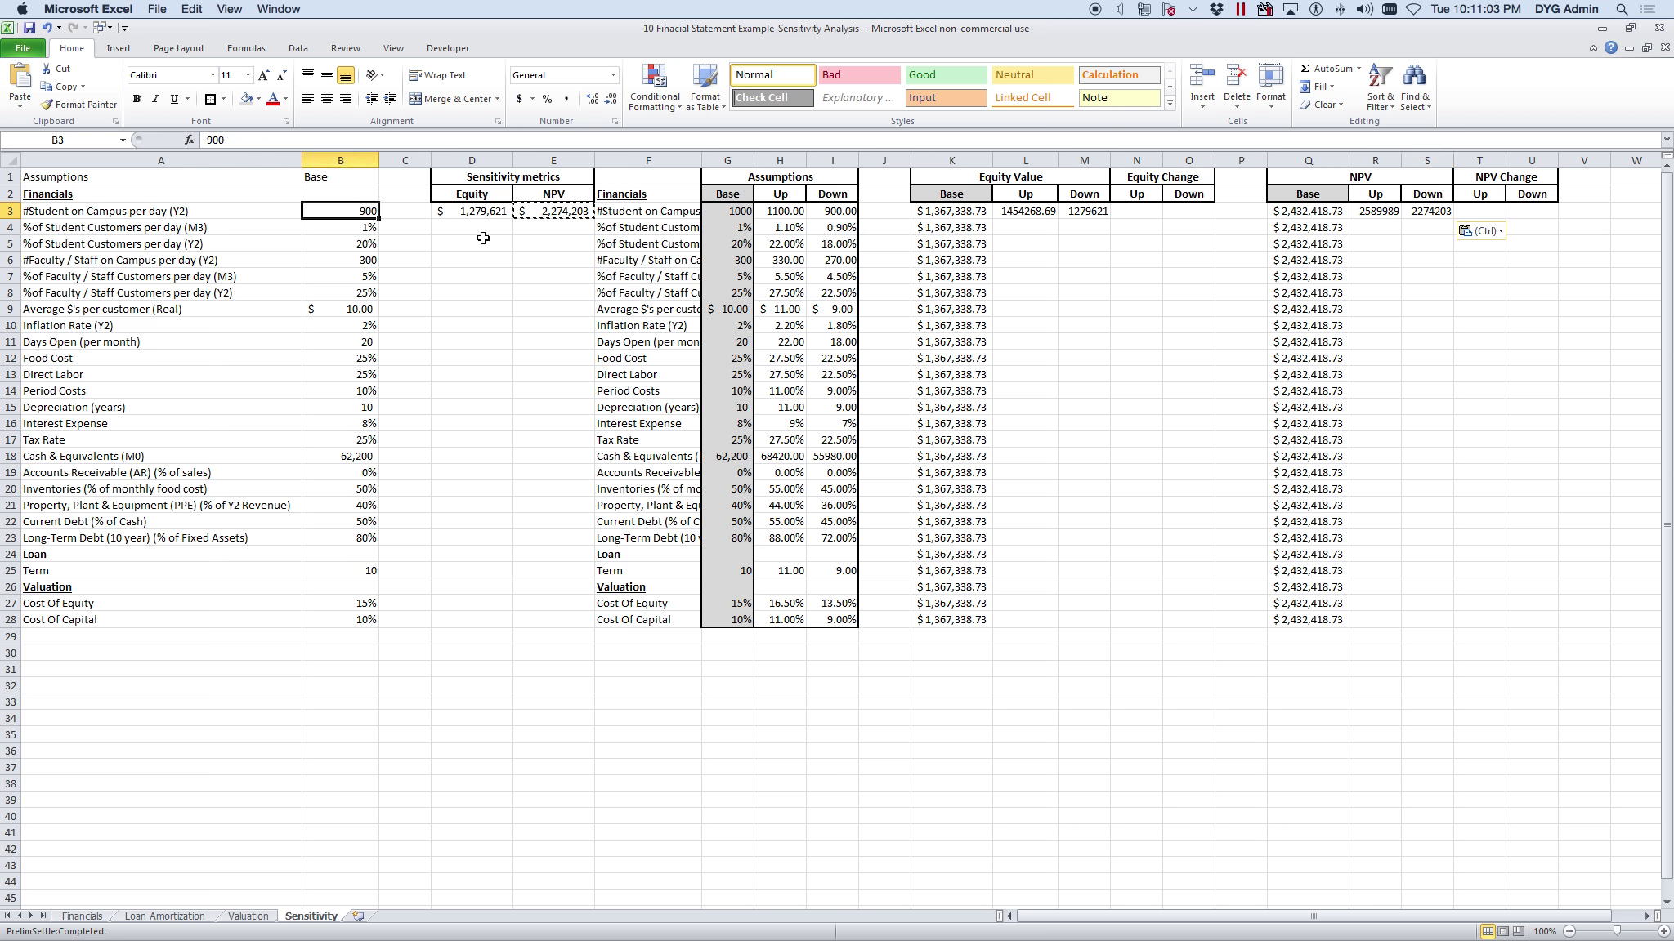
pyautogui.write('1000')
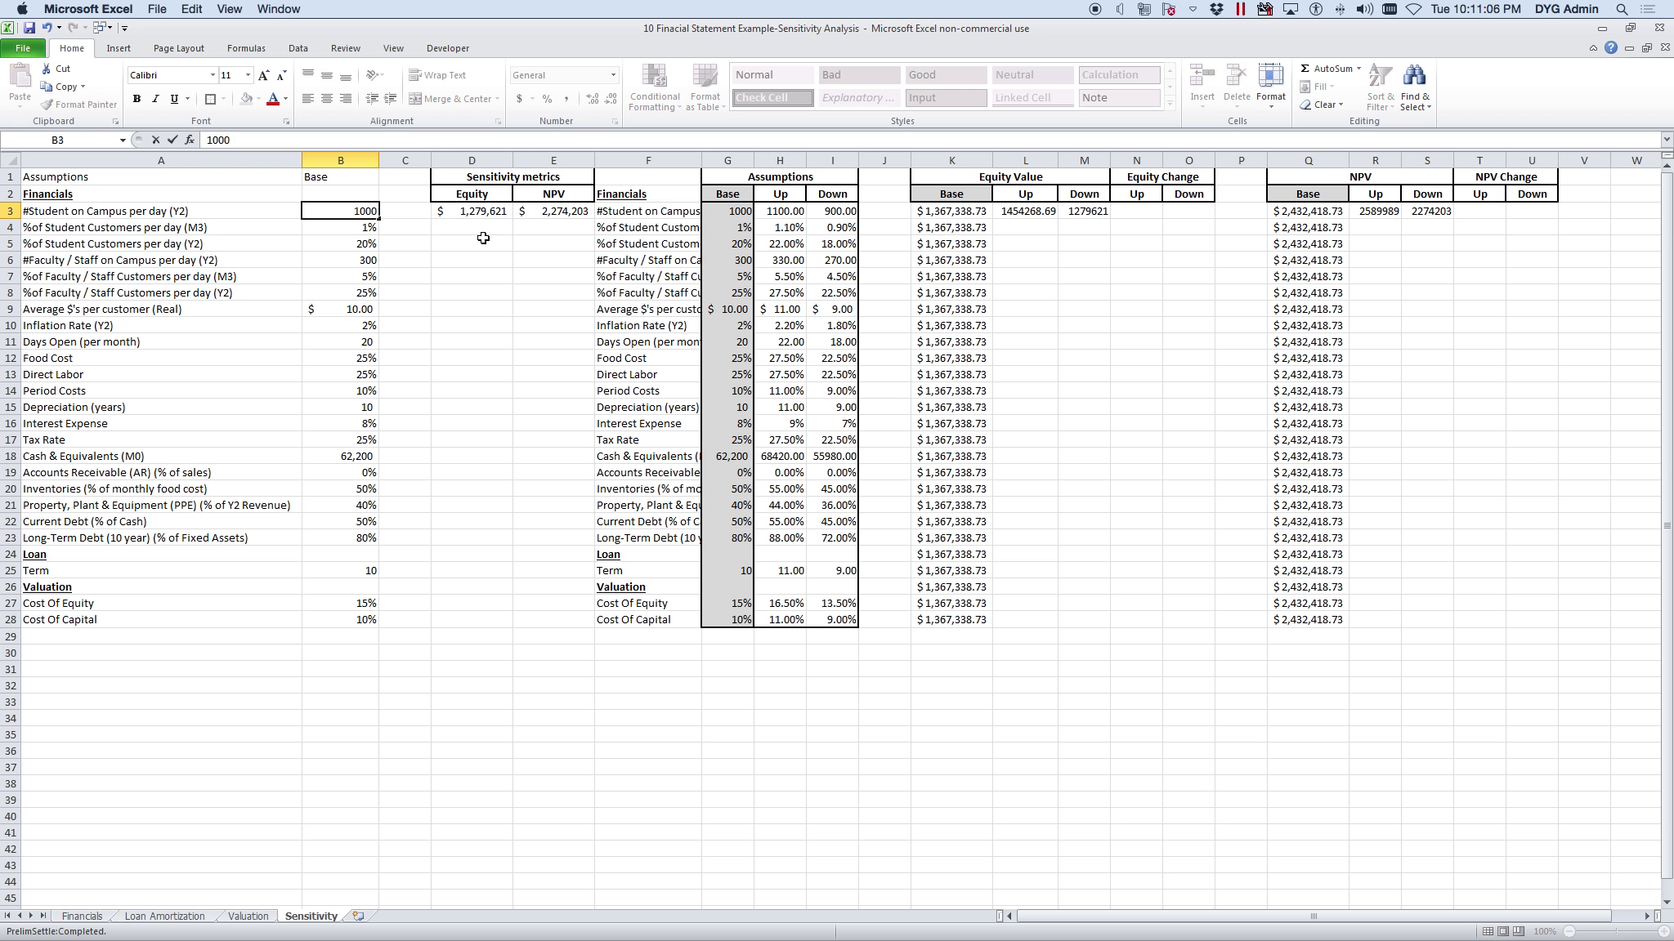
pyautogui.press('Return')
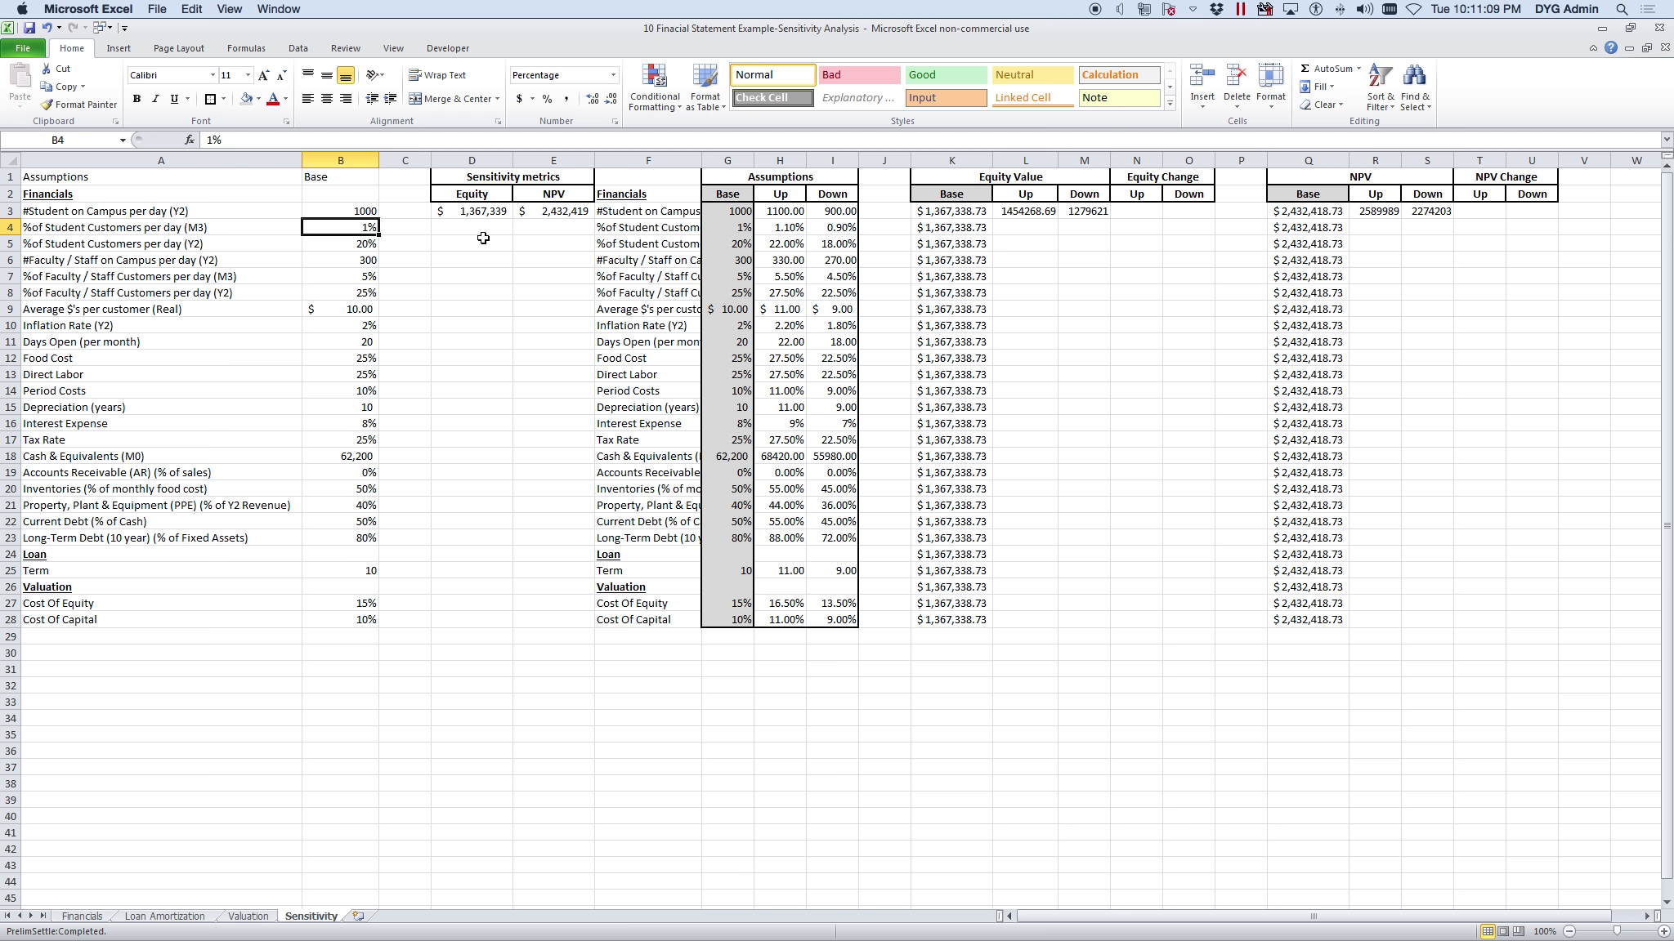
pyautogui.write('1.')
pyautogui.press('Return')
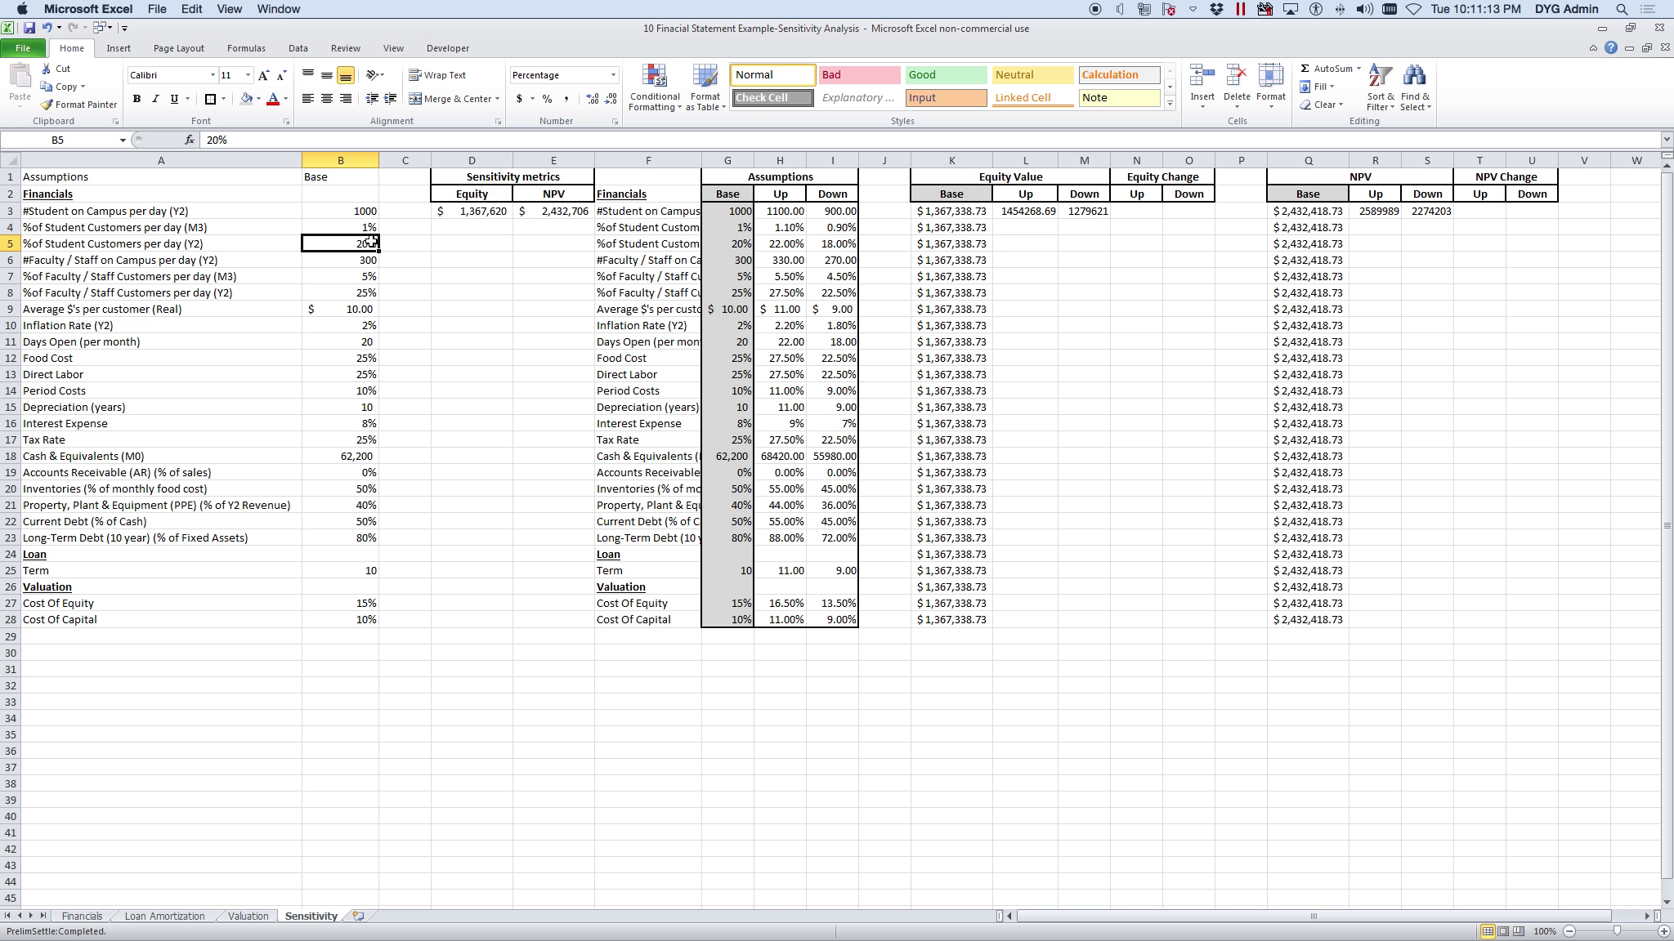
pyautogui.click(369, 227)
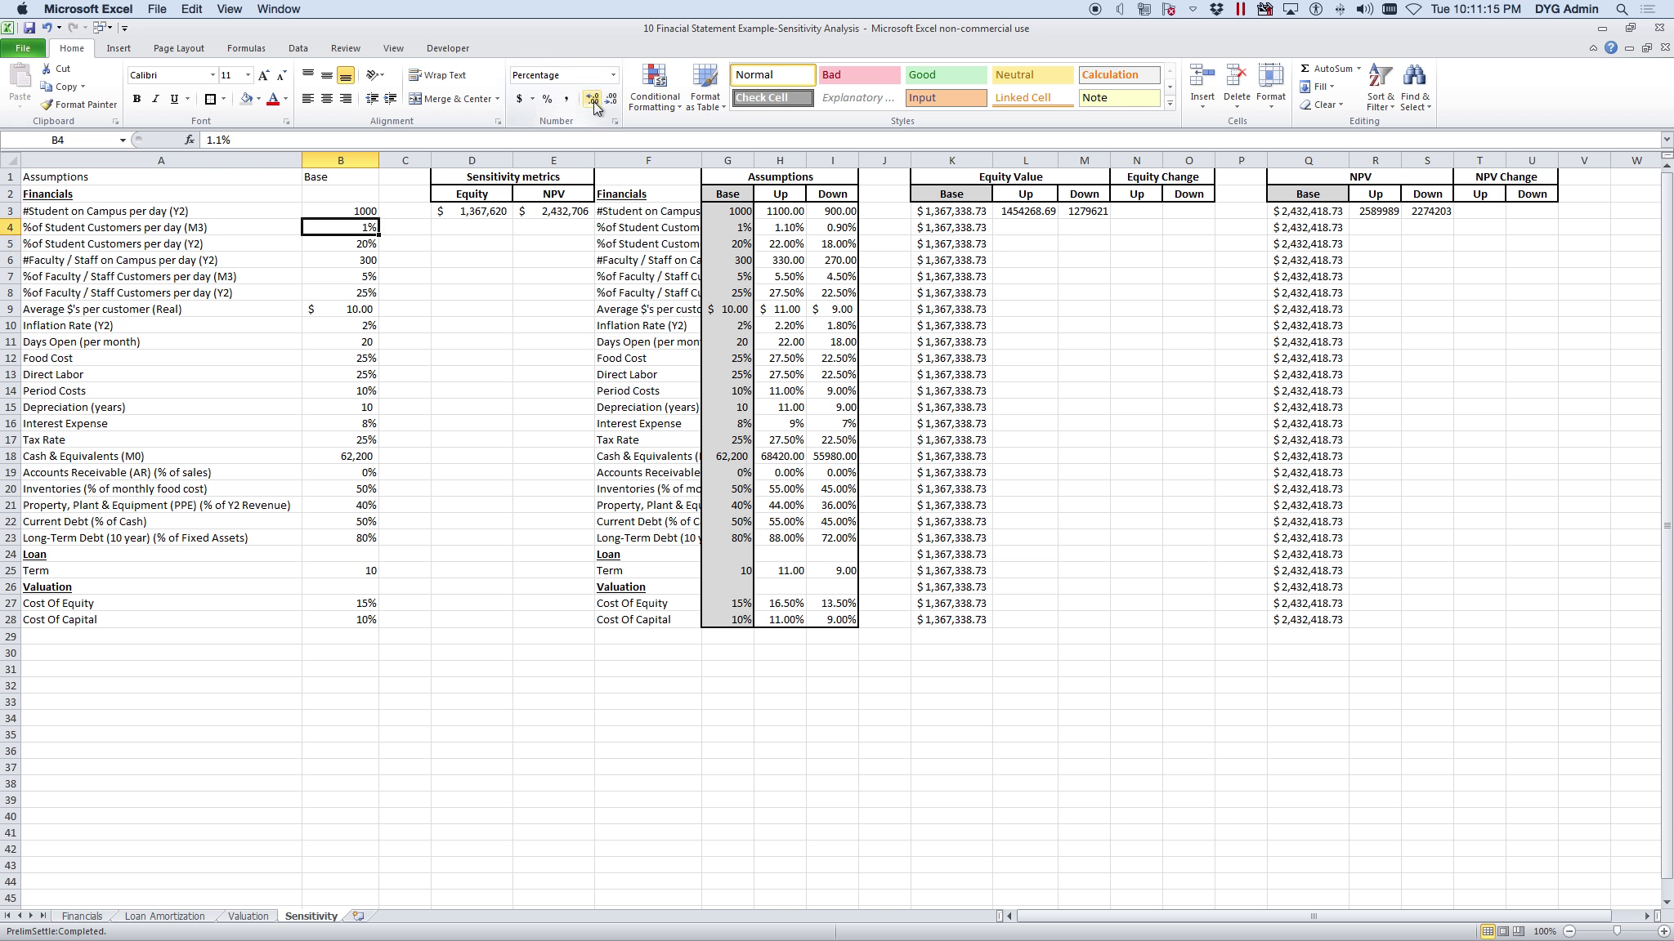
# - Record row 4's Up results as values: Equity $1,367,620 in L4 and NPV 2432706 in R4
pyautogui.click(473, 214)
pyautogui.hotkey('ctrl', 'c')
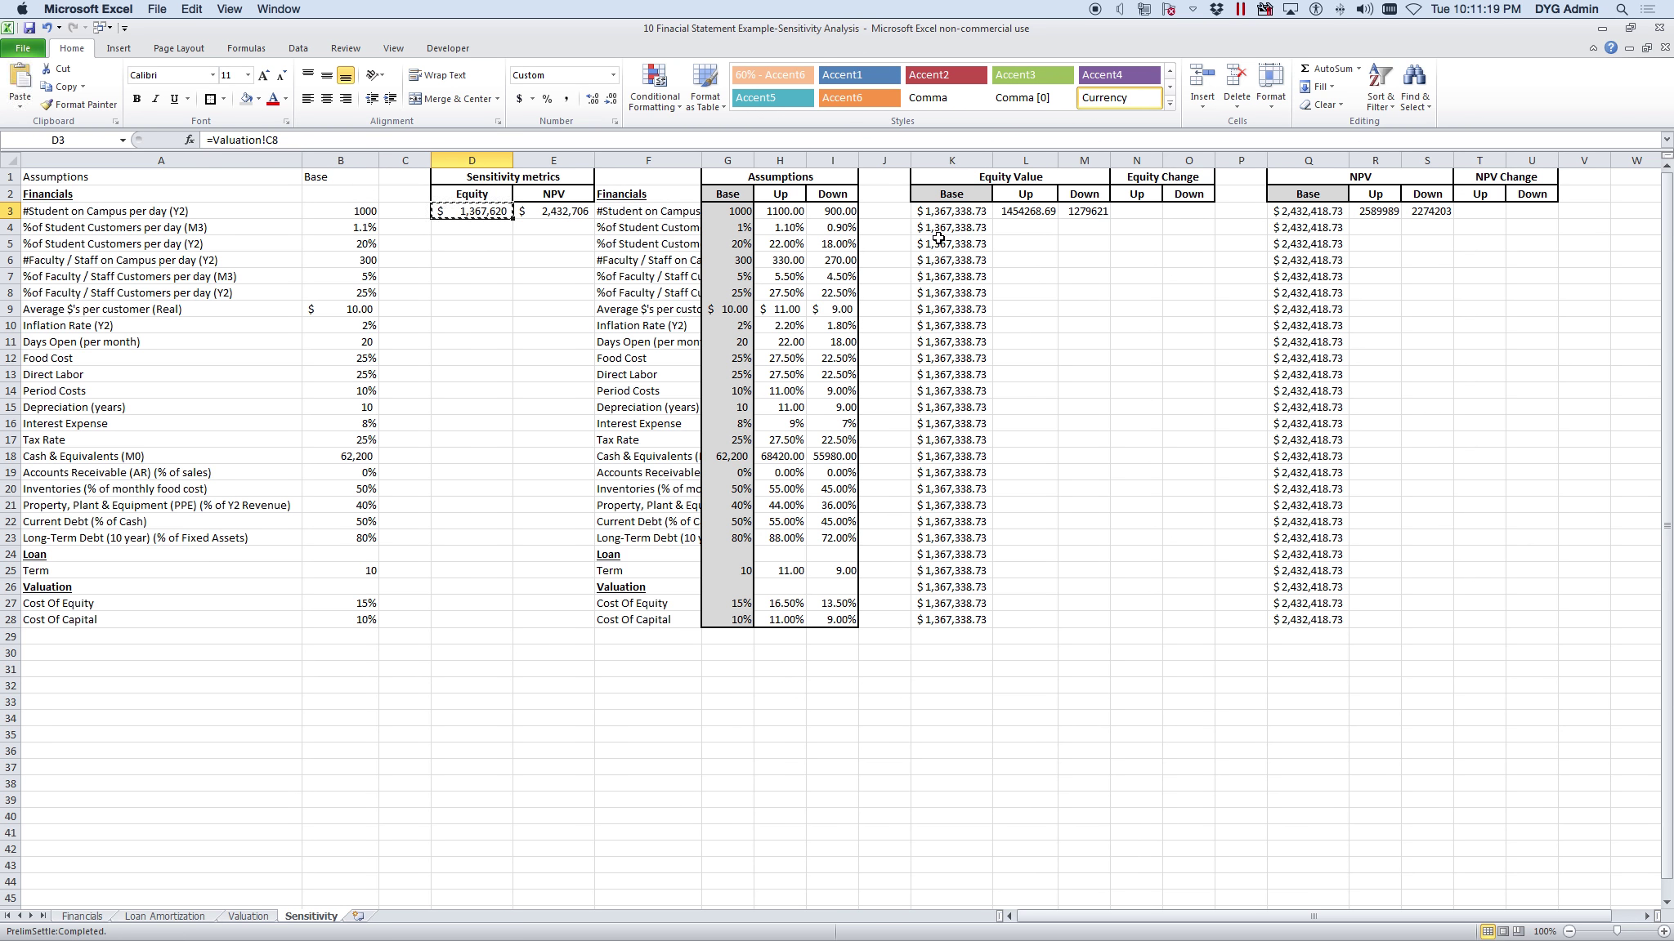
pyautogui.click(1025, 228)
pyautogui.hotkey('ctrl', 'v')
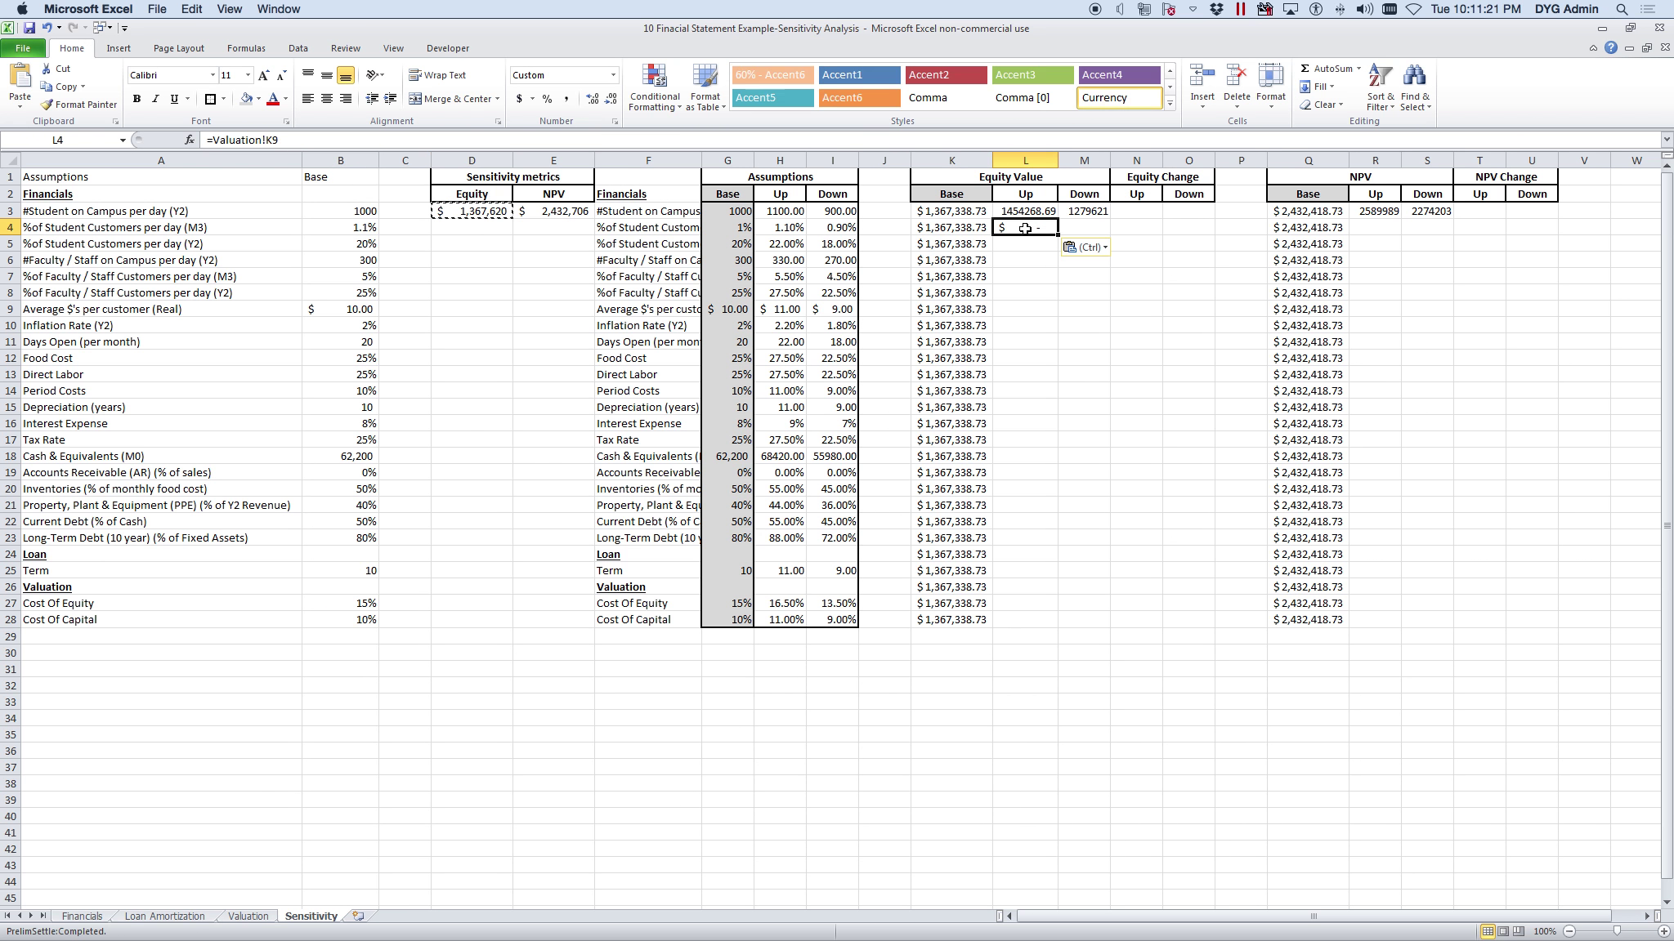
pyautogui.rightClick(1044, 229)
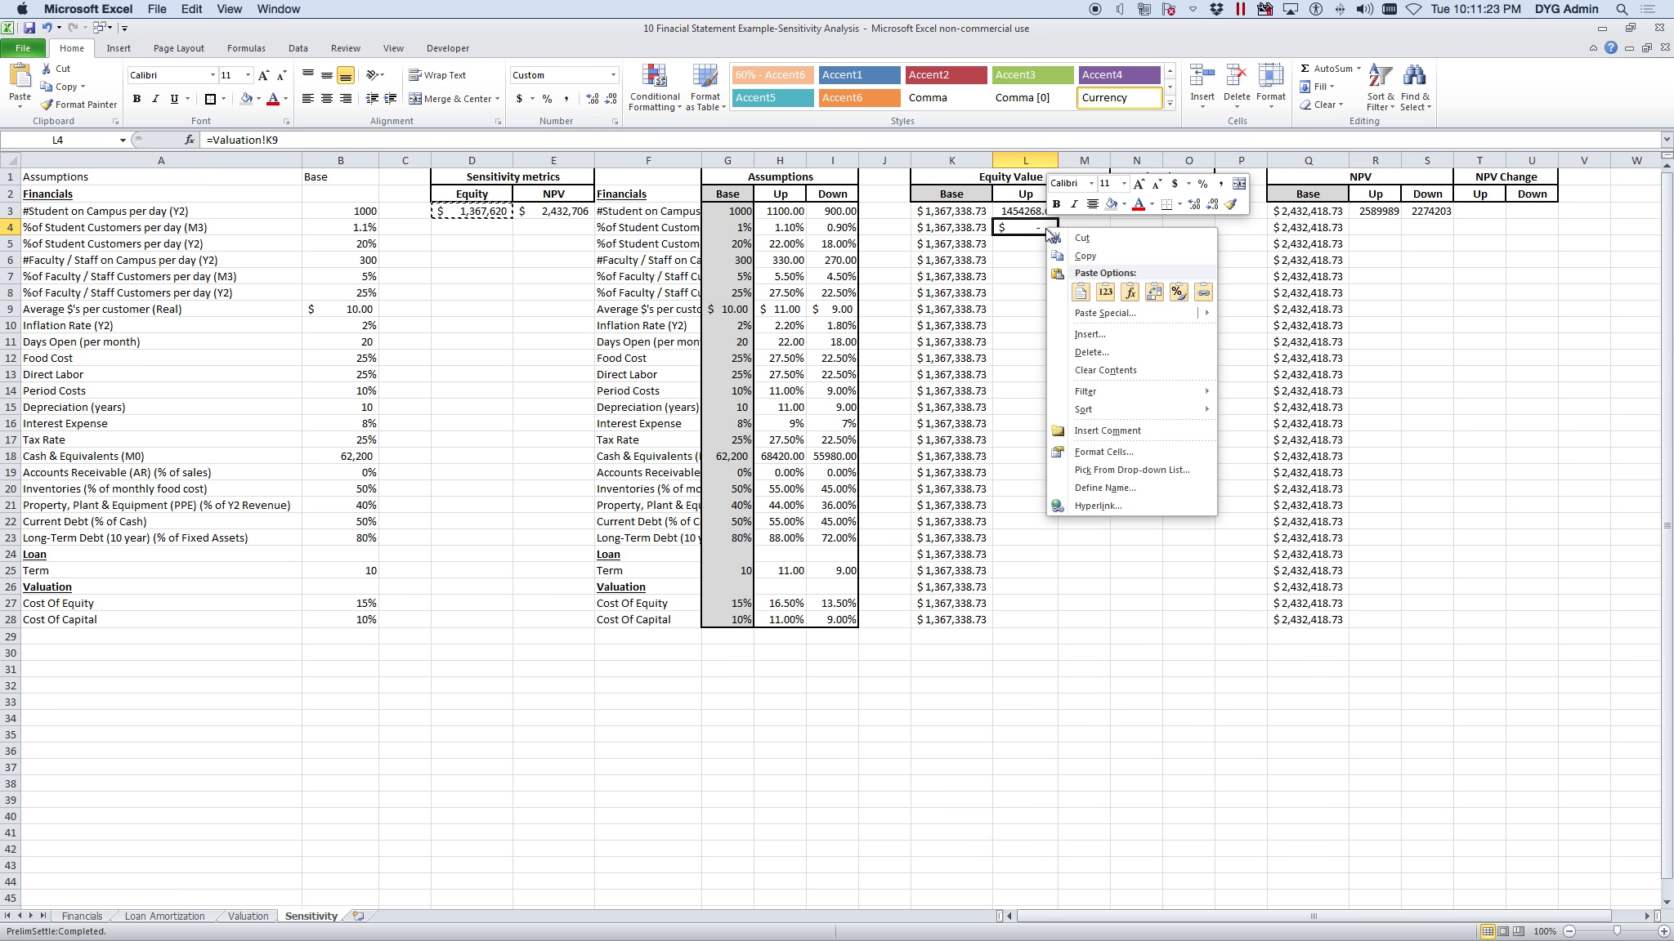
pyautogui.click(1106, 291)
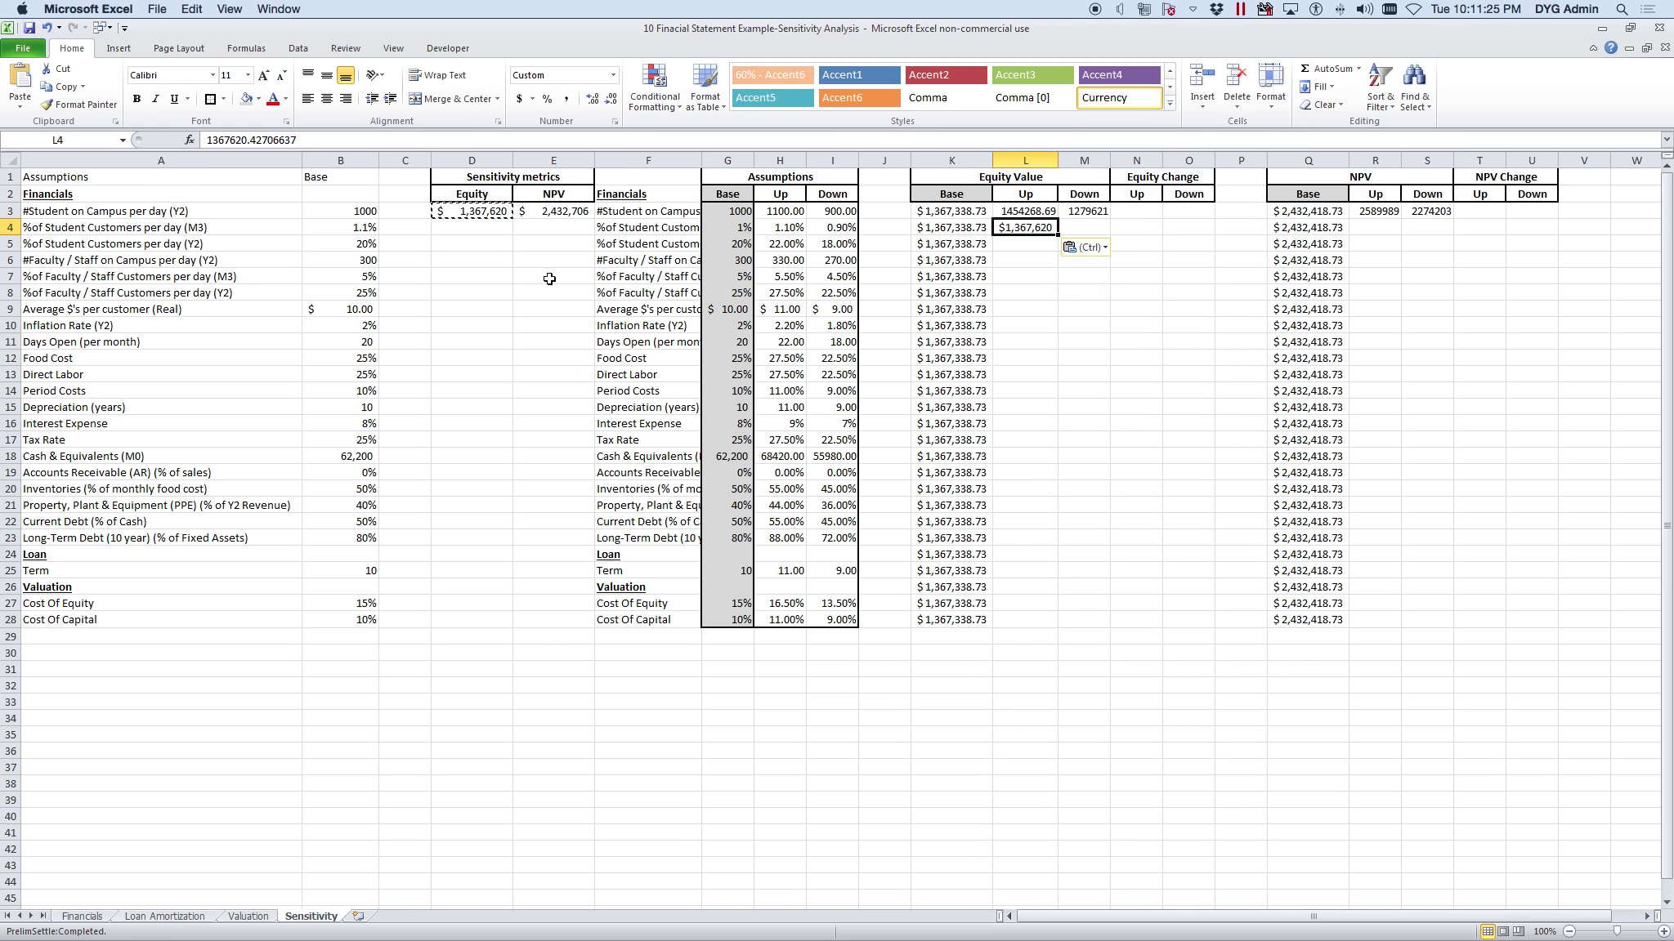
pyautogui.click(568, 210)
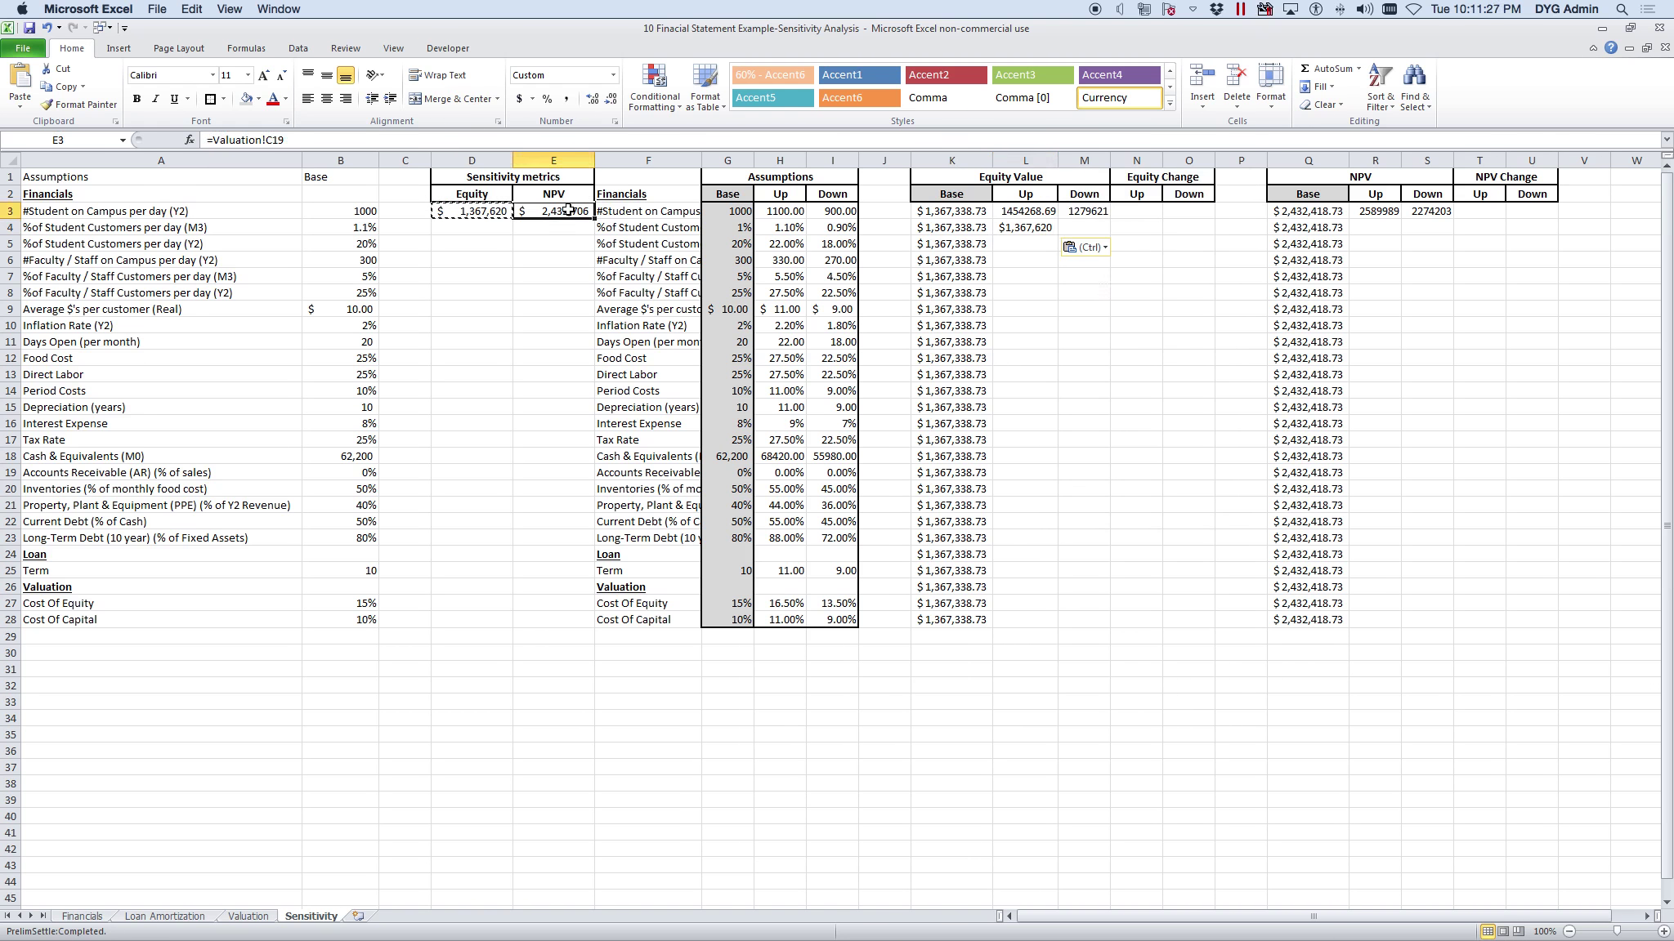
pyautogui.hotkey('ctrl', 'c')
pyautogui.rightClick(1365, 232)
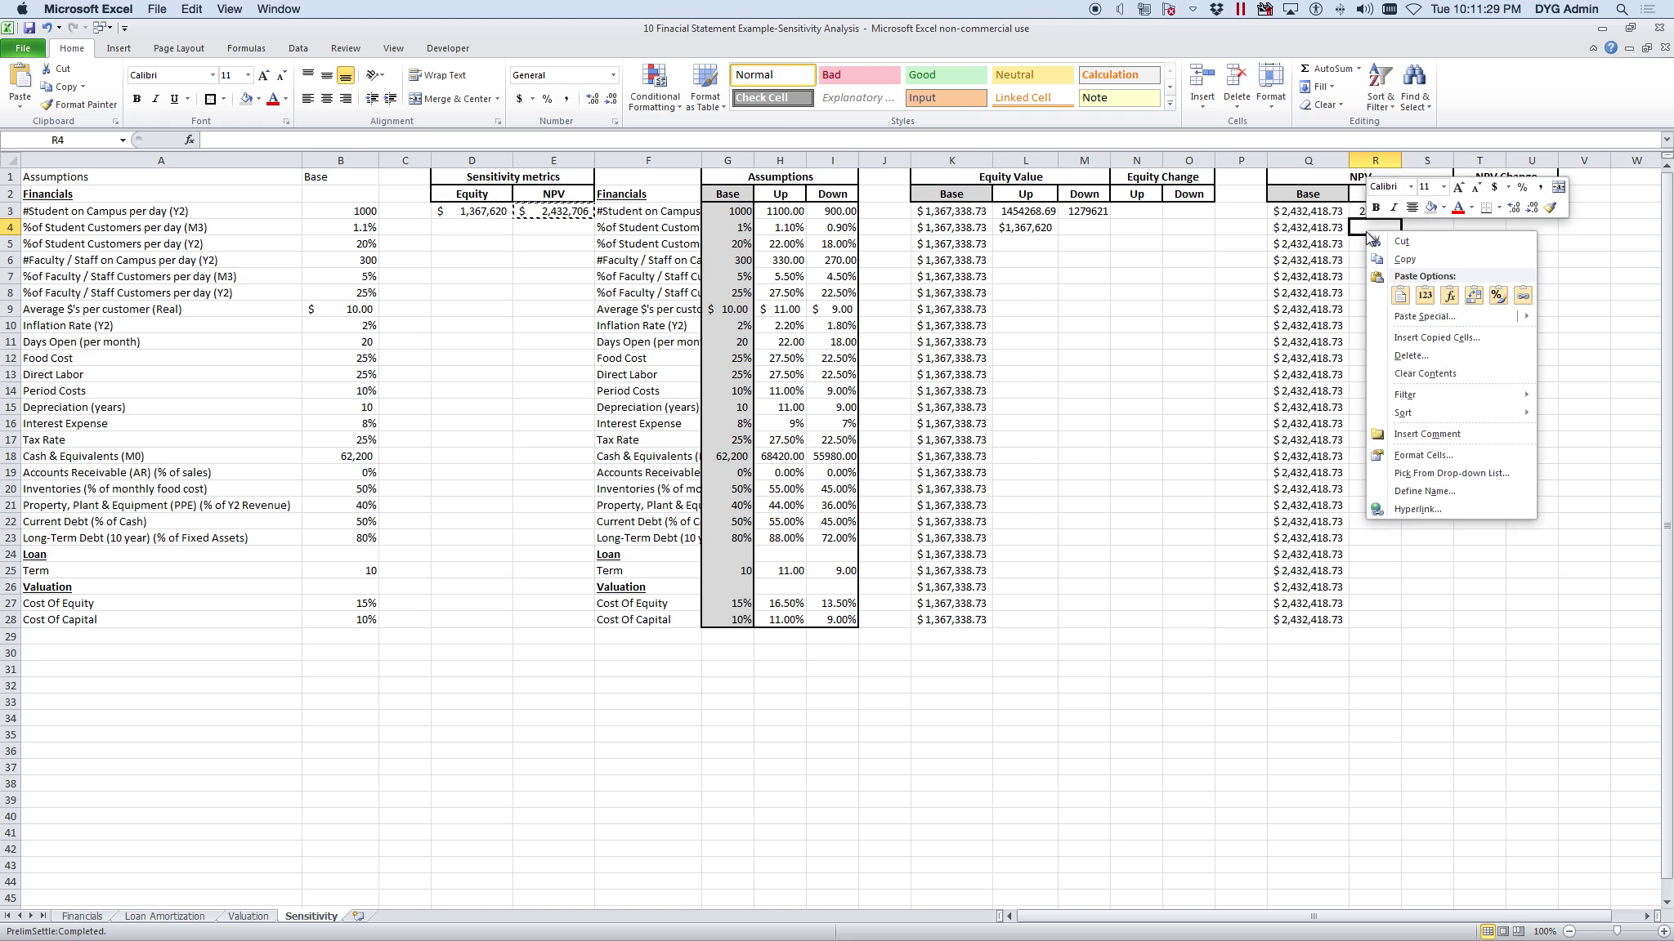
pyautogui.click(1432, 295)
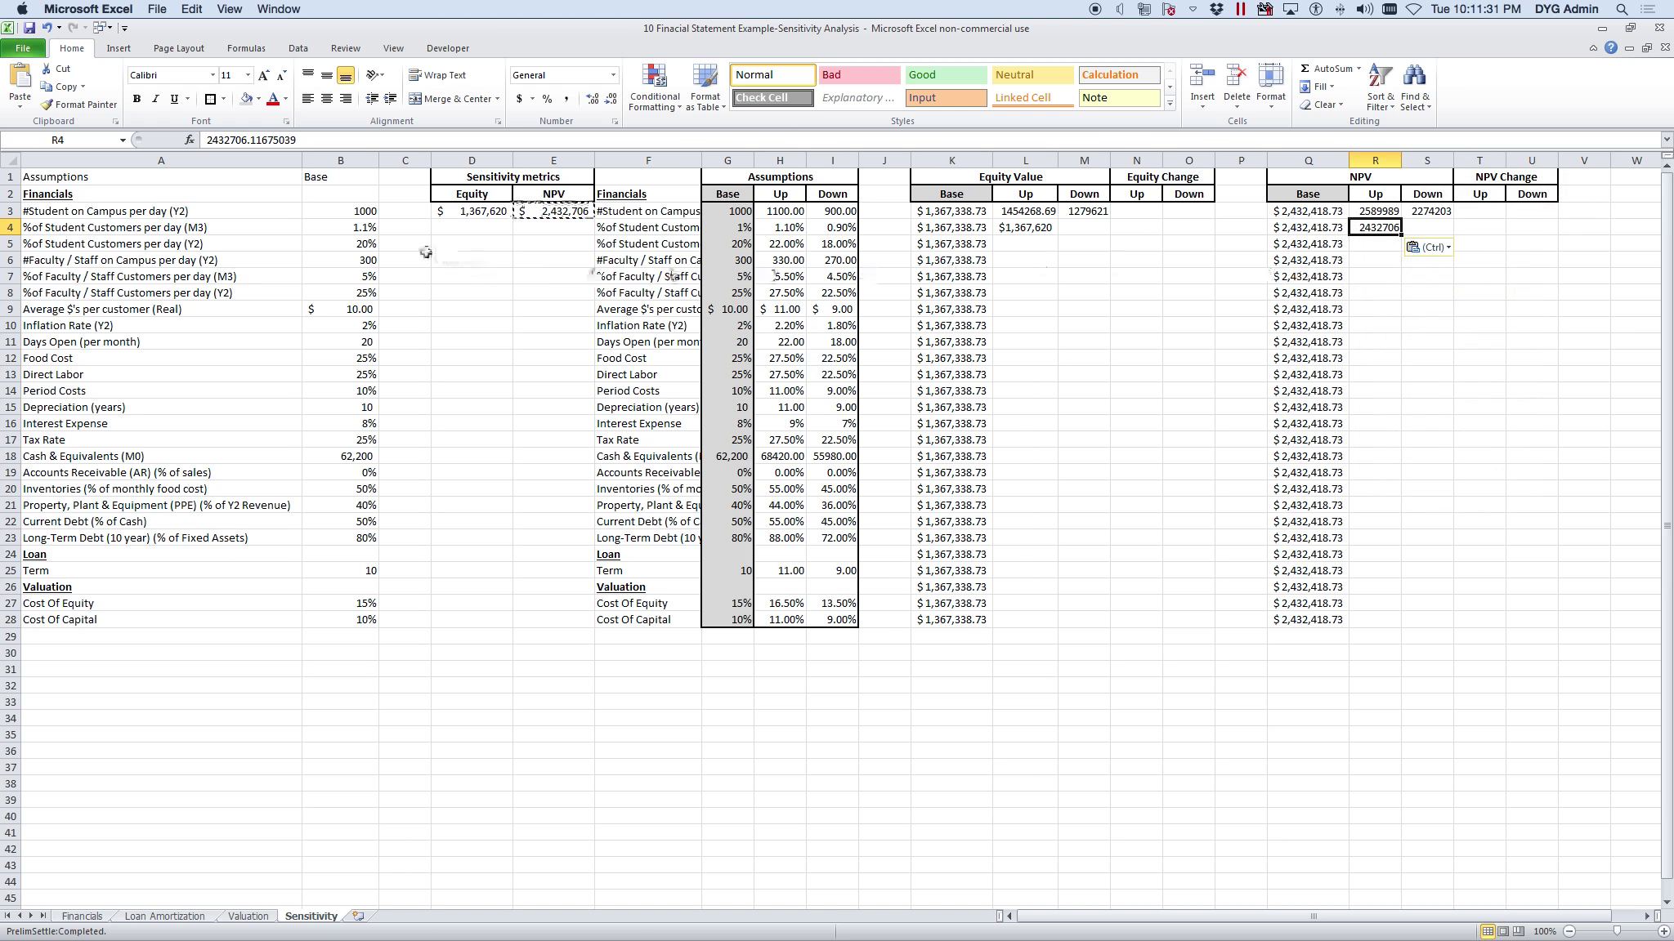
pyautogui.click(366, 229)
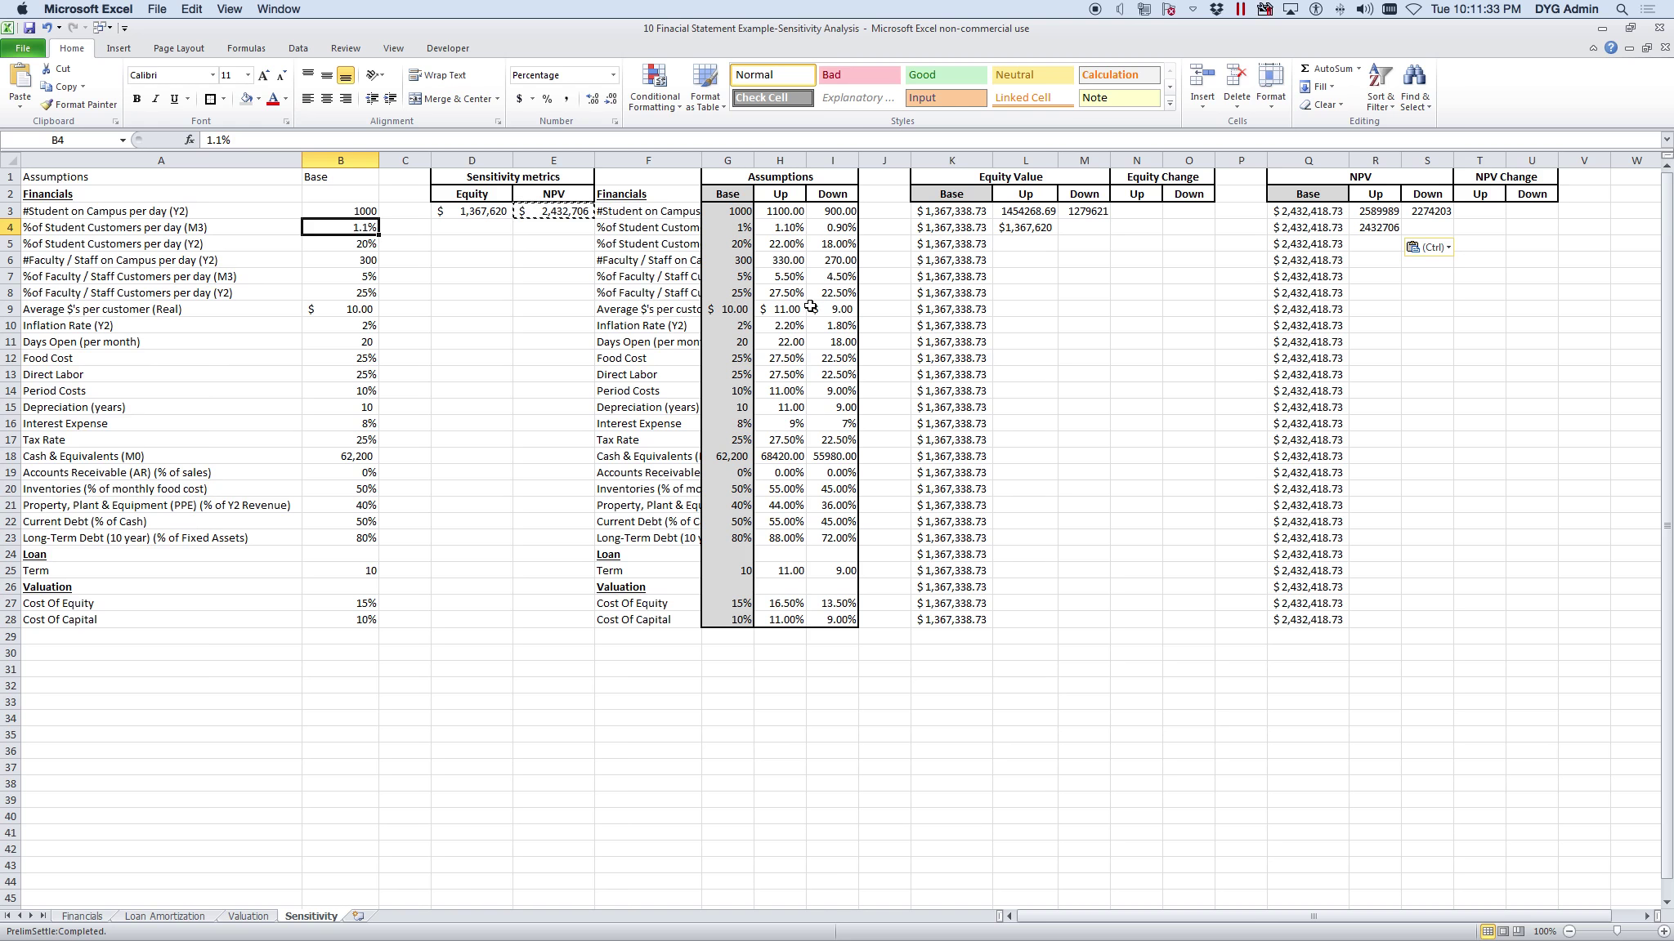
# - Set B4 to 90% and paste its Down results as values: Equity 1616163 in M4, NPV 2686866 in S4
pyautogui.write('.')
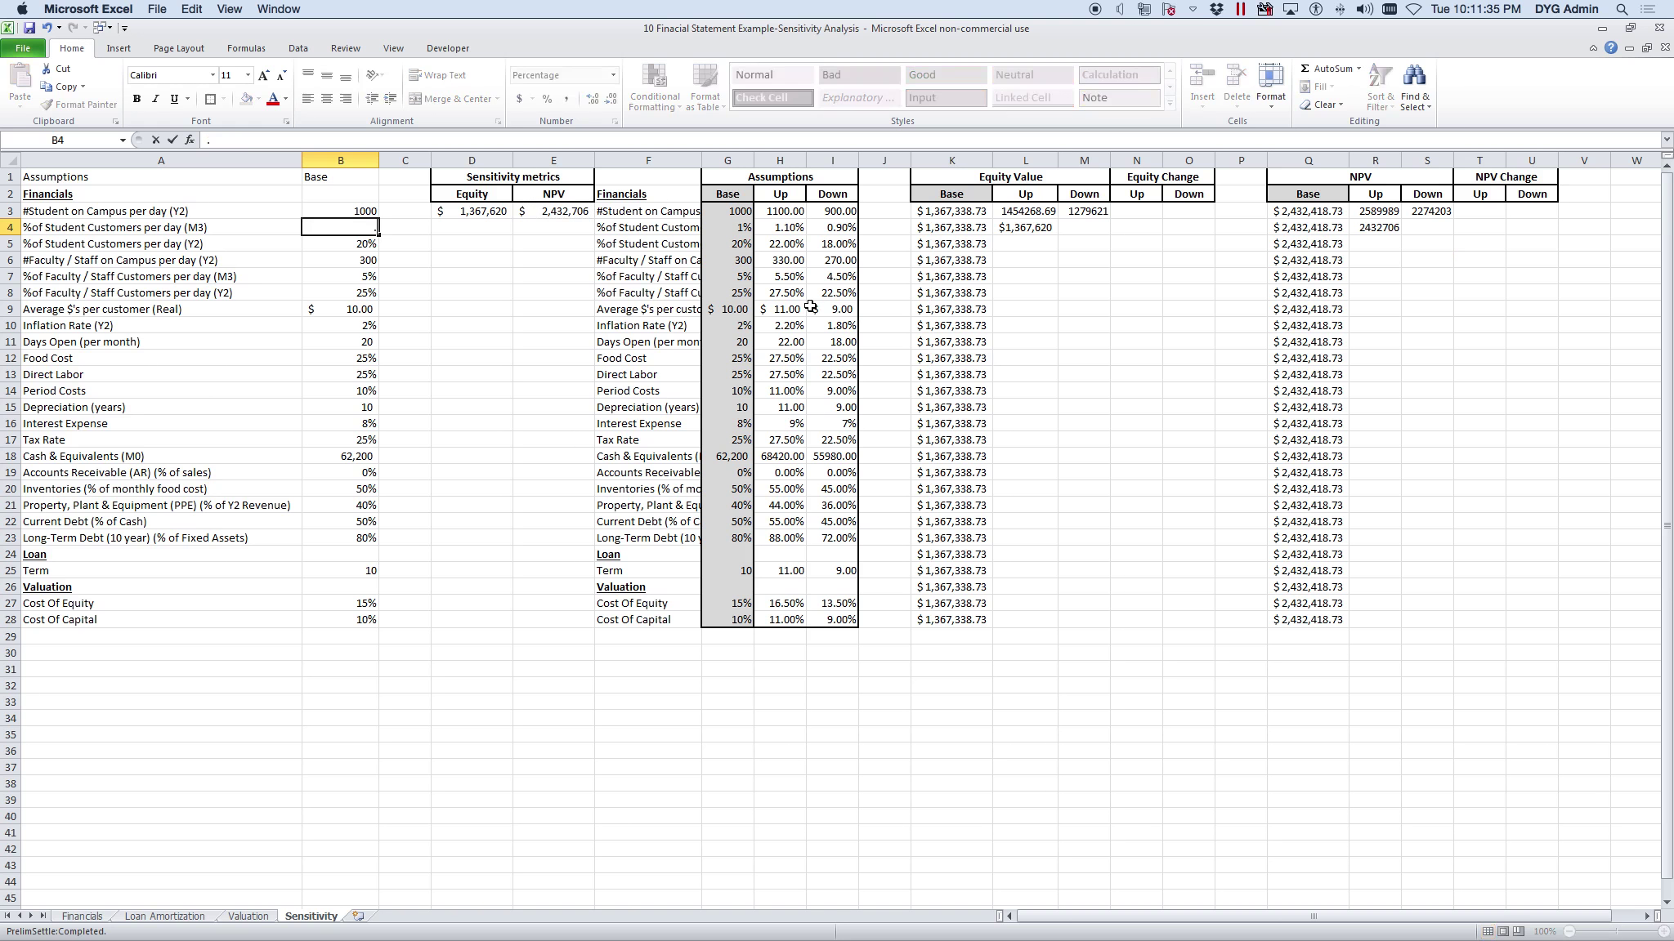
pyautogui.write('9')
pyautogui.press('Return')
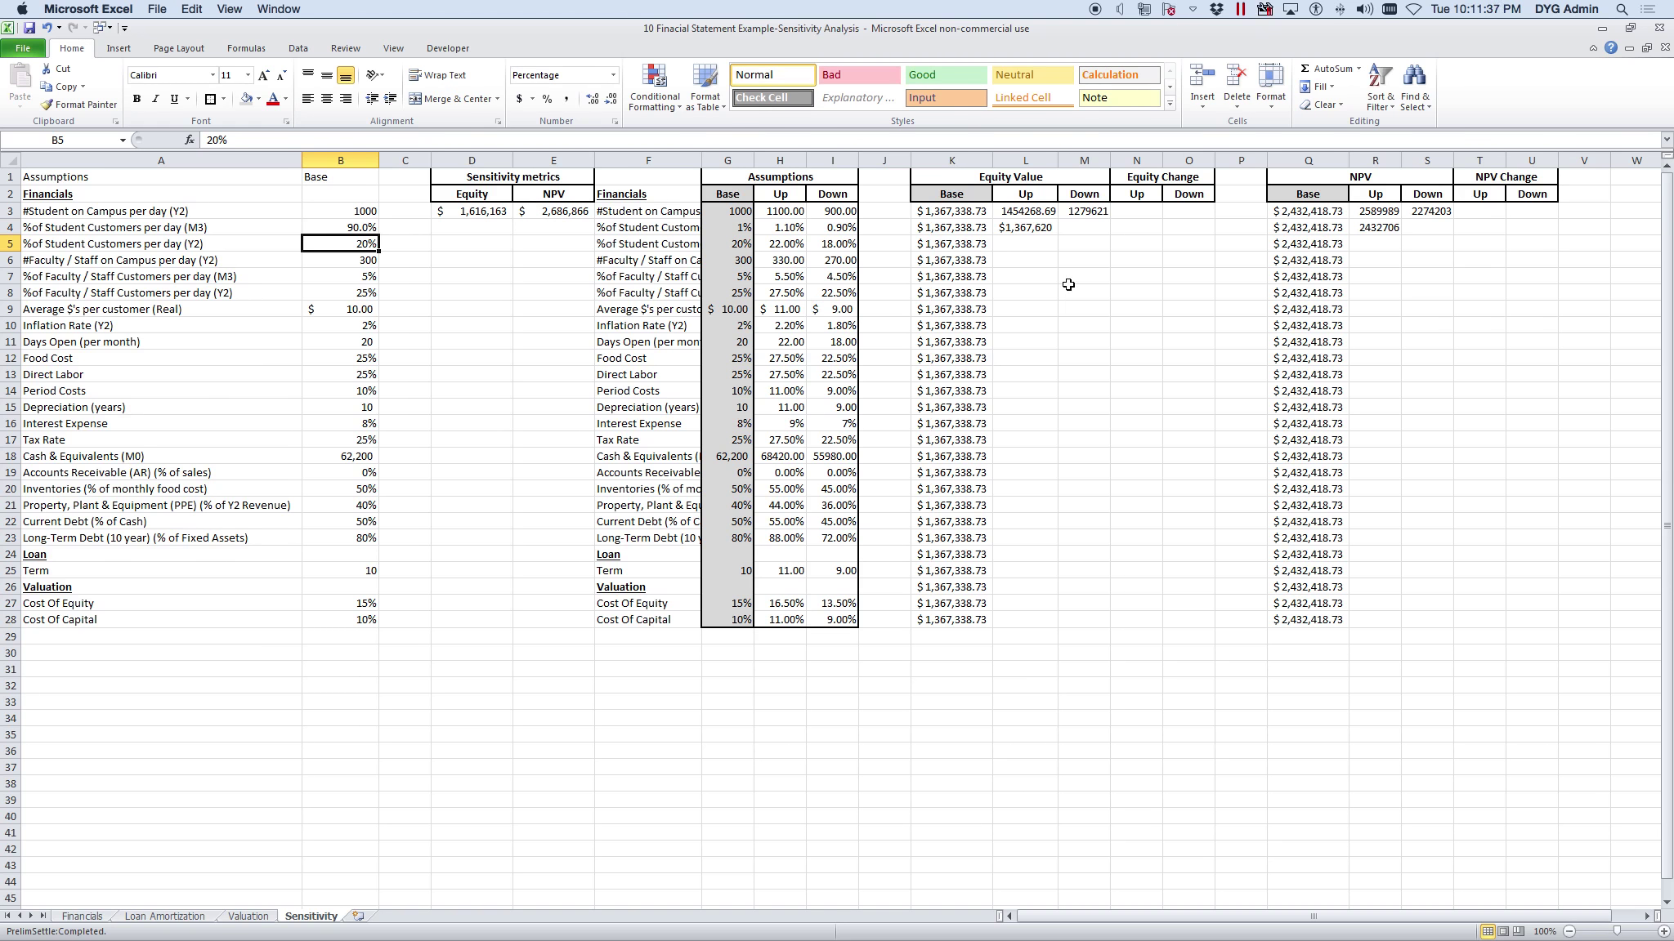
pyautogui.click(487, 211)
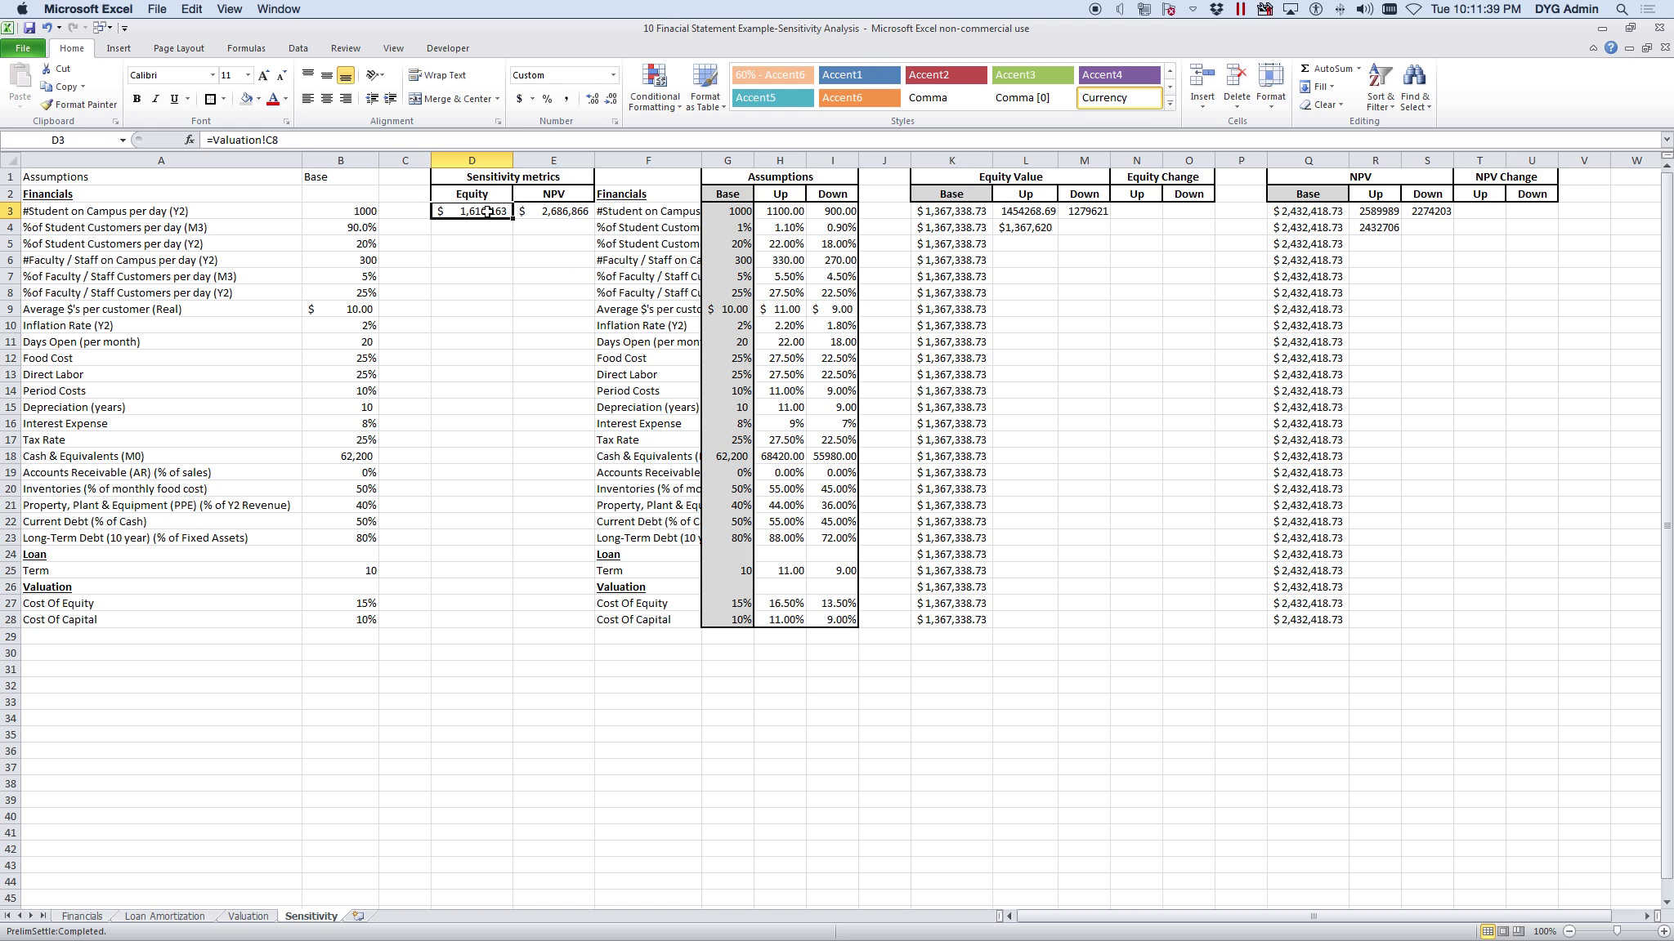
pyautogui.hotkey('ctrl', 'c')
pyautogui.rightClick(1089, 232)
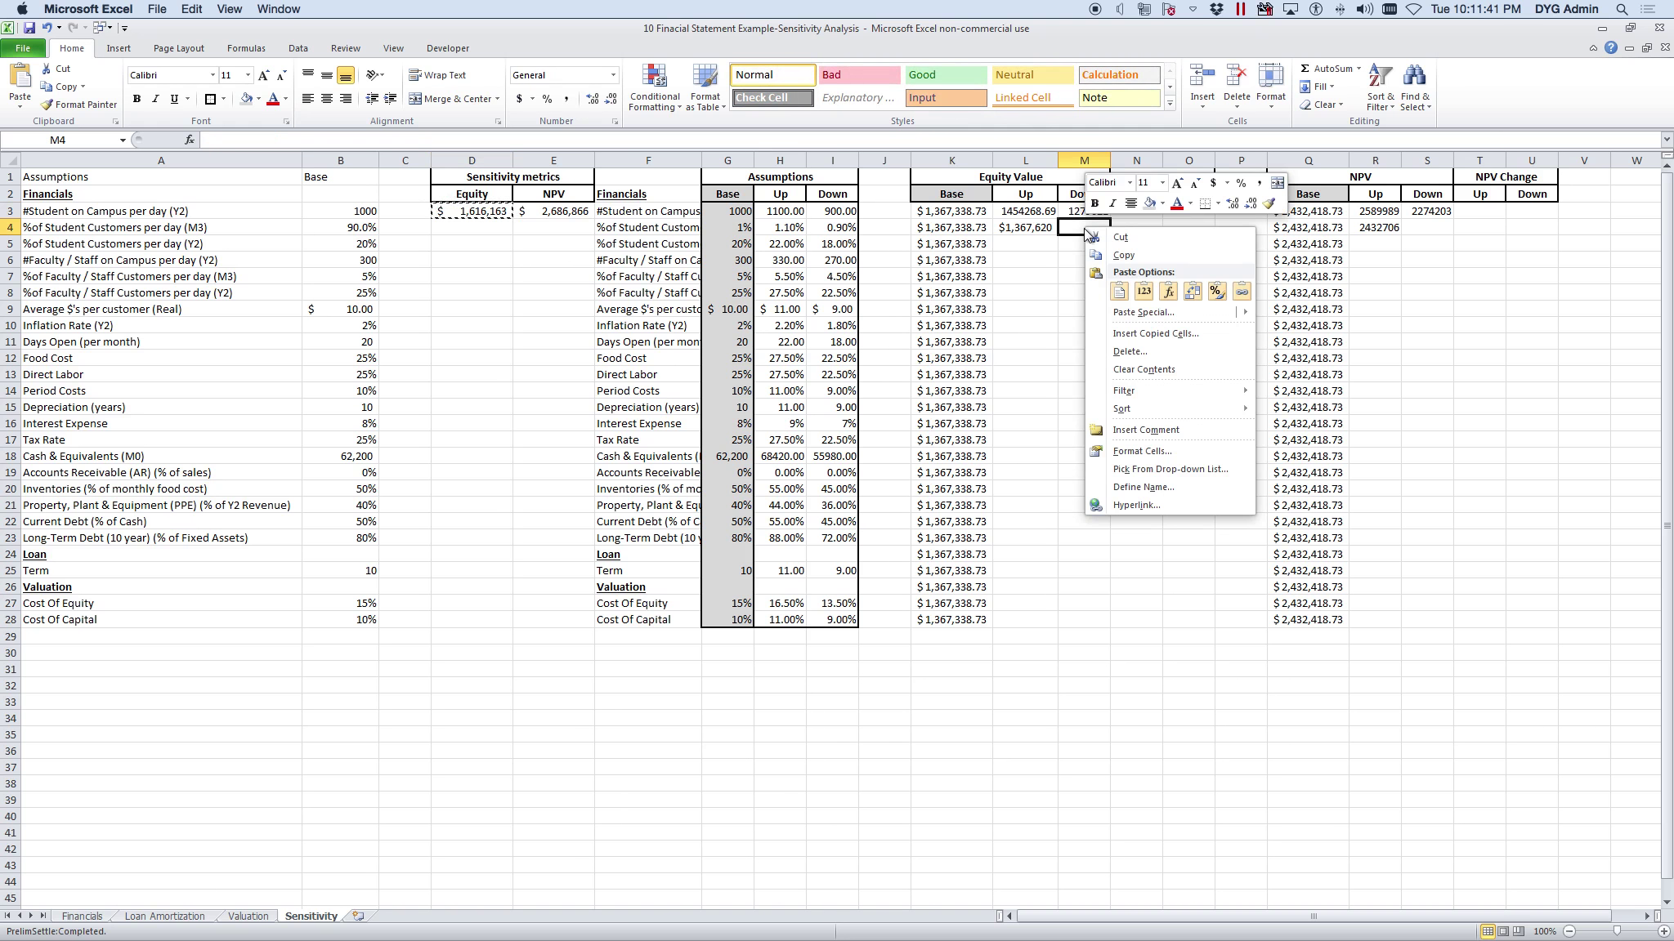
pyautogui.click(1143, 291)
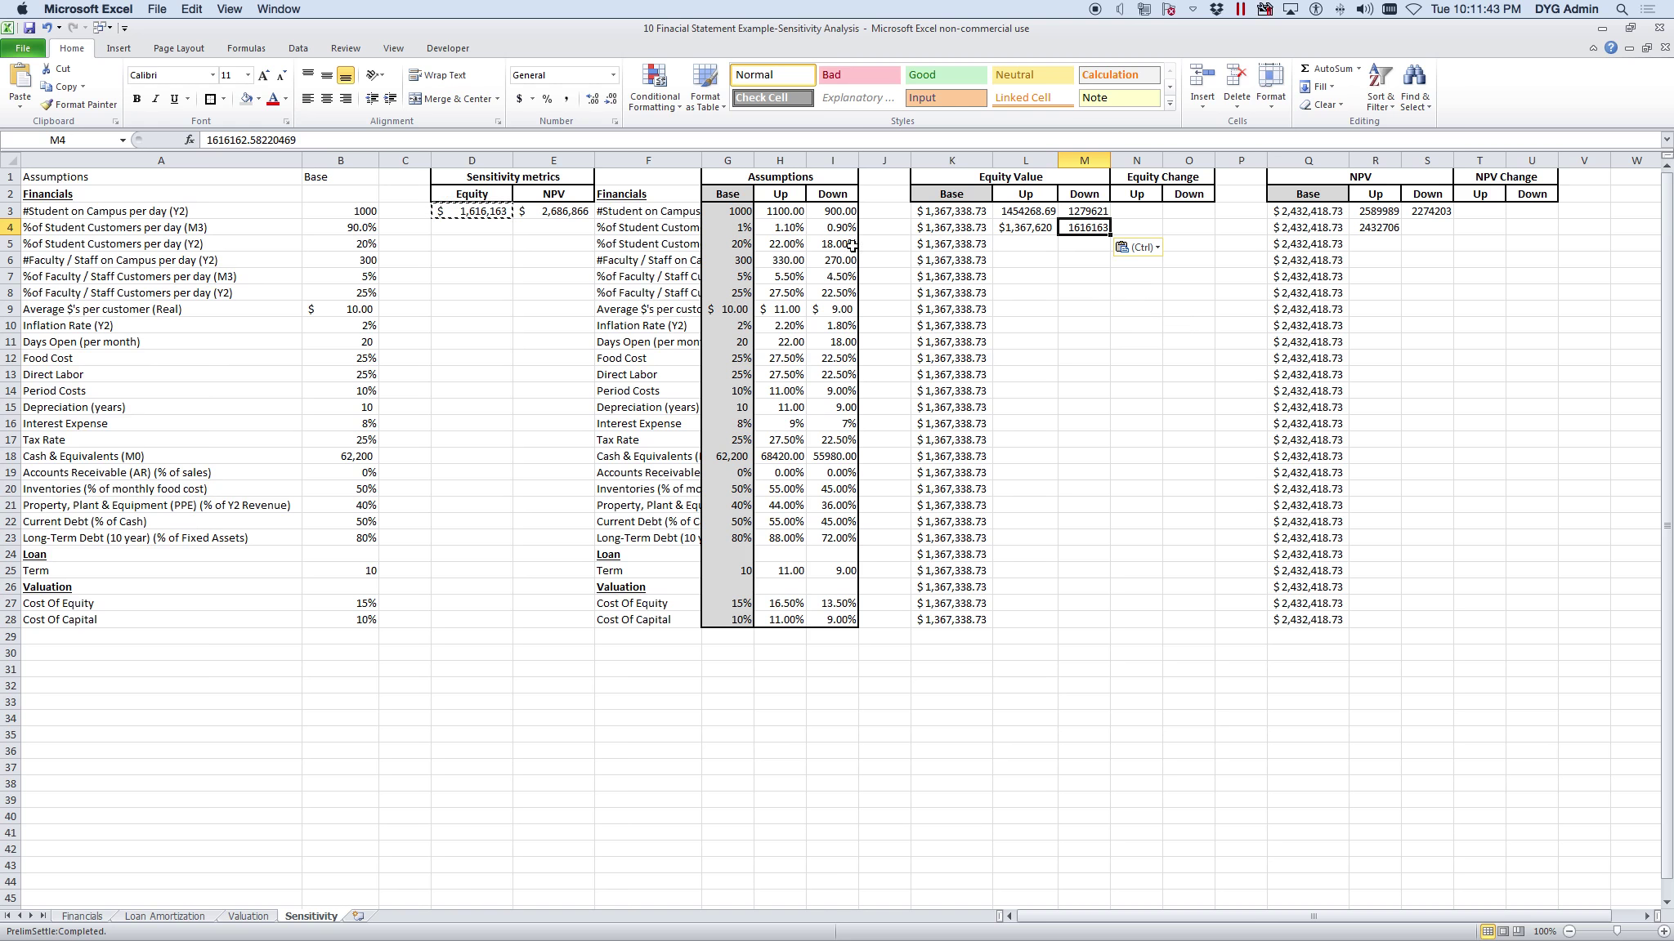
pyautogui.click(582, 212)
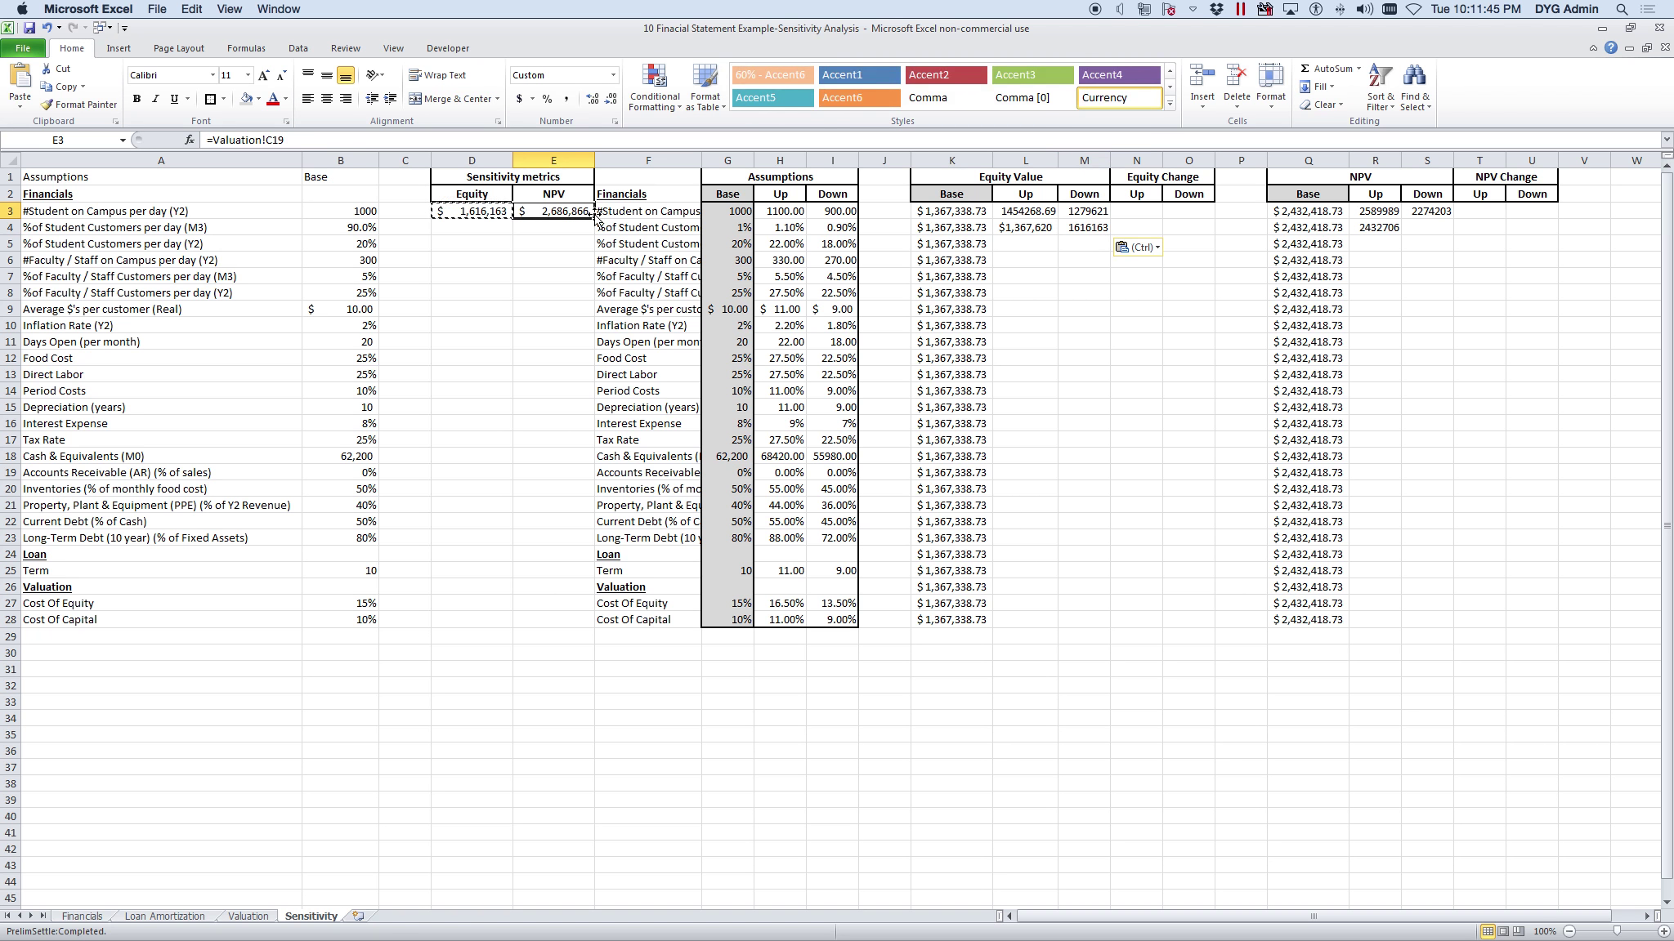
pyautogui.hotkey('ctrl', 'c')
pyautogui.click(1435, 230)
pyautogui.rightClick(1434, 230)
pyautogui.click(1498, 291)
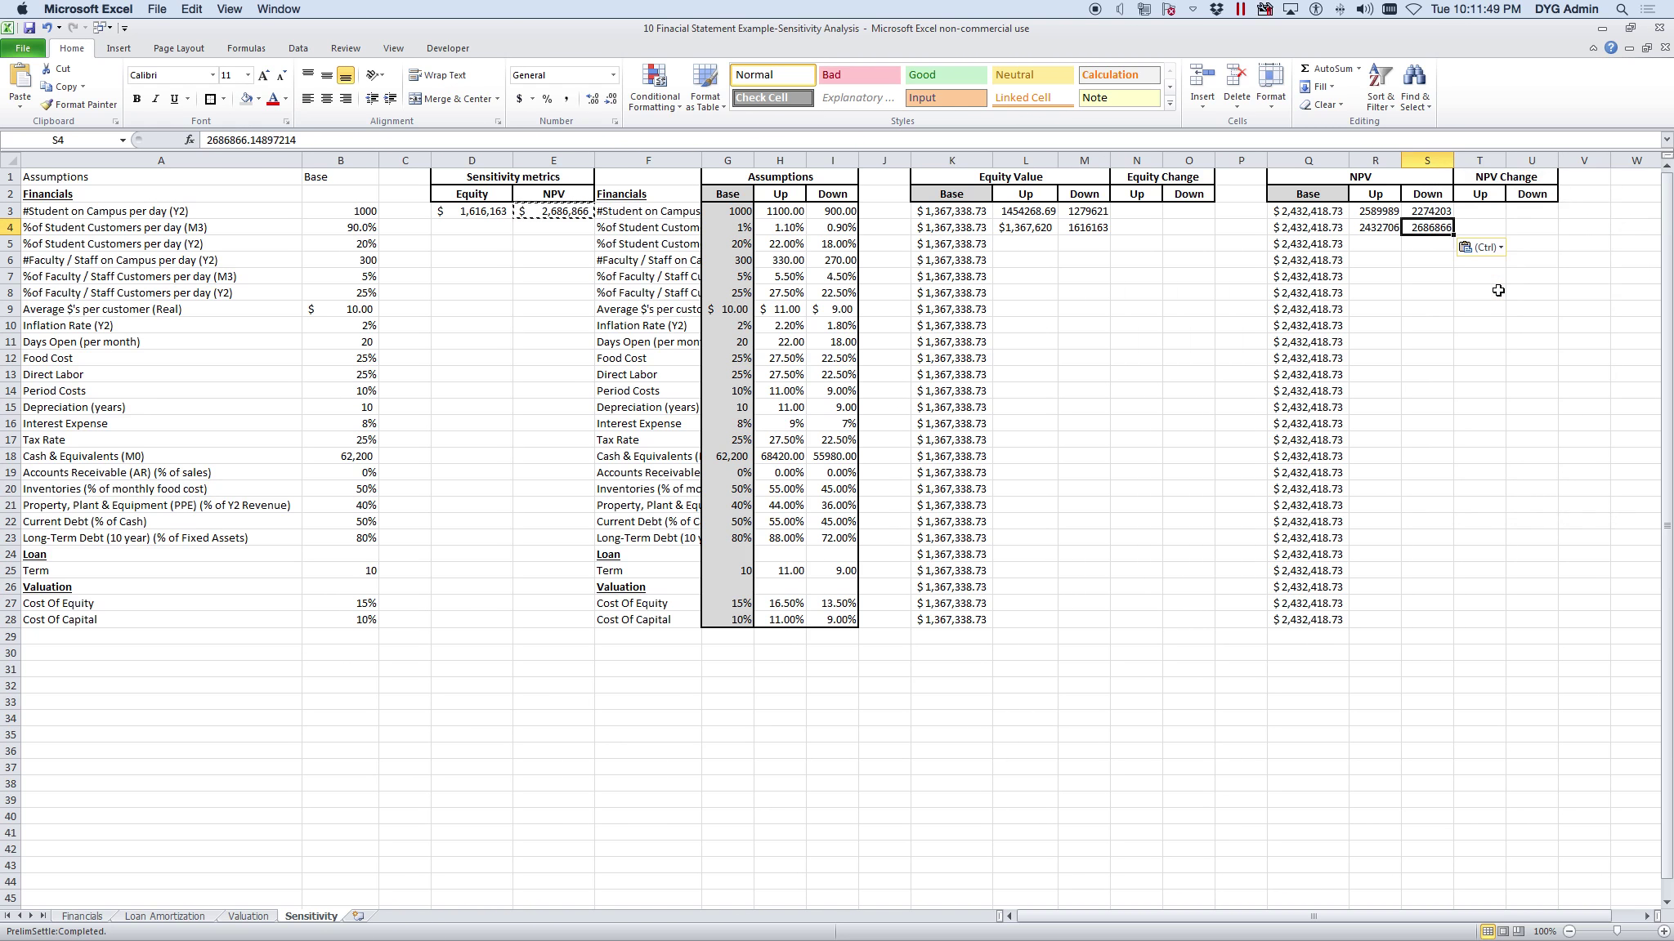
pyautogui.click(1242, 260)
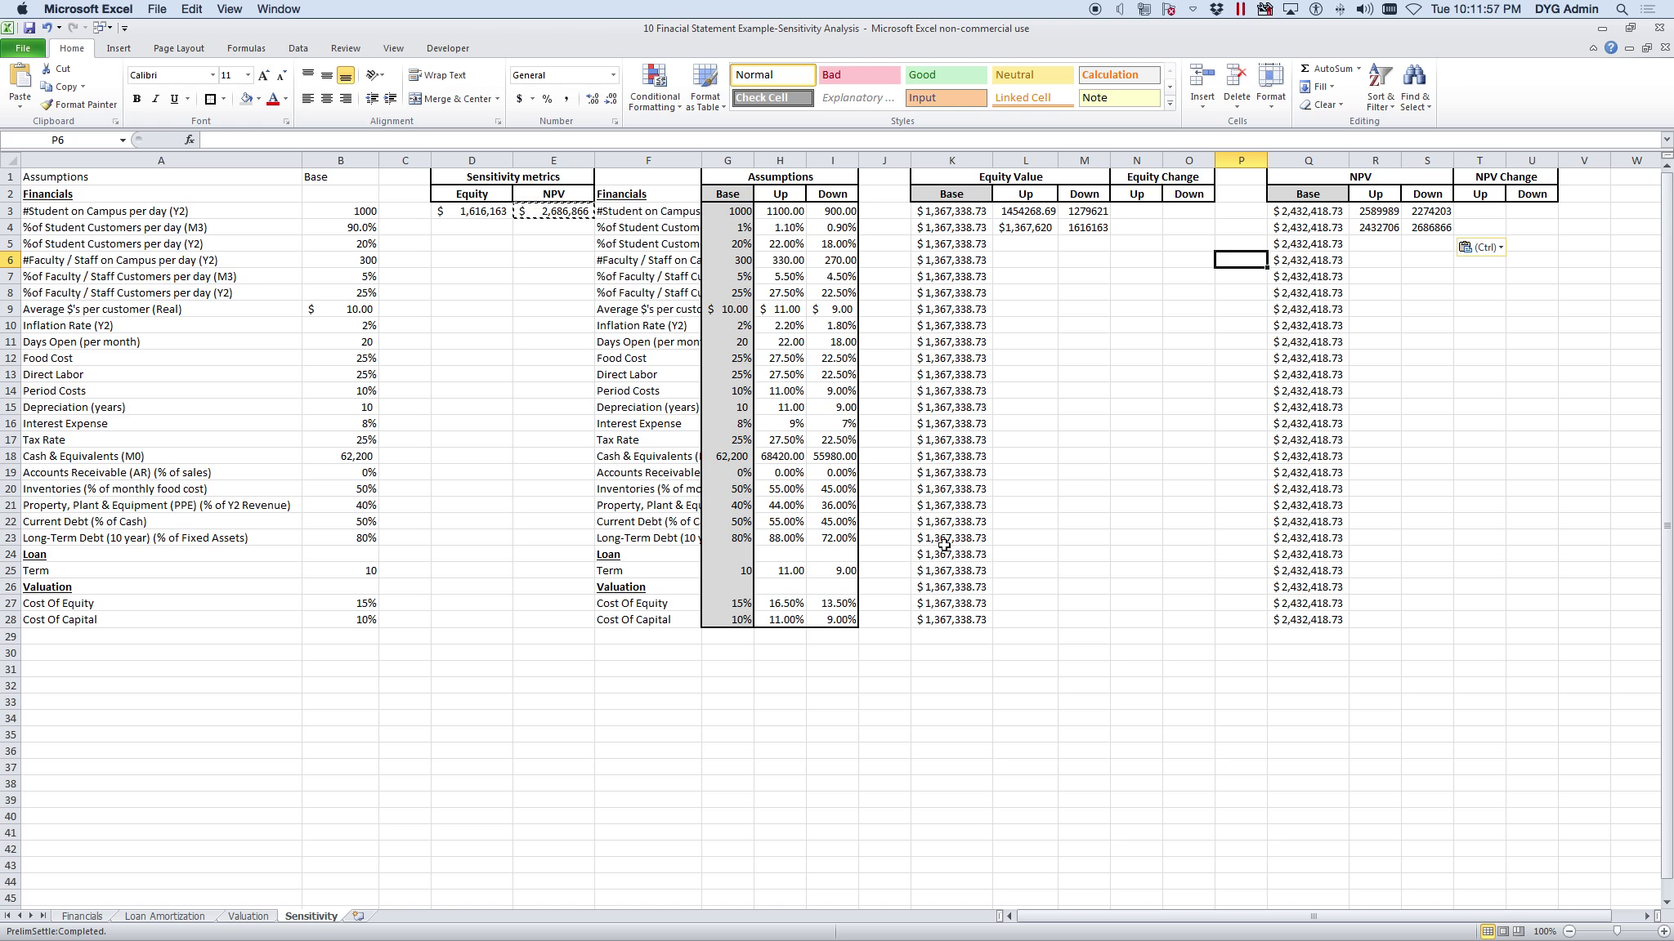
# - Enter =L3-K3 in N3 for Equity Change Up ($86,929.97) and widen column O
pyautogui.click(1127, 211)
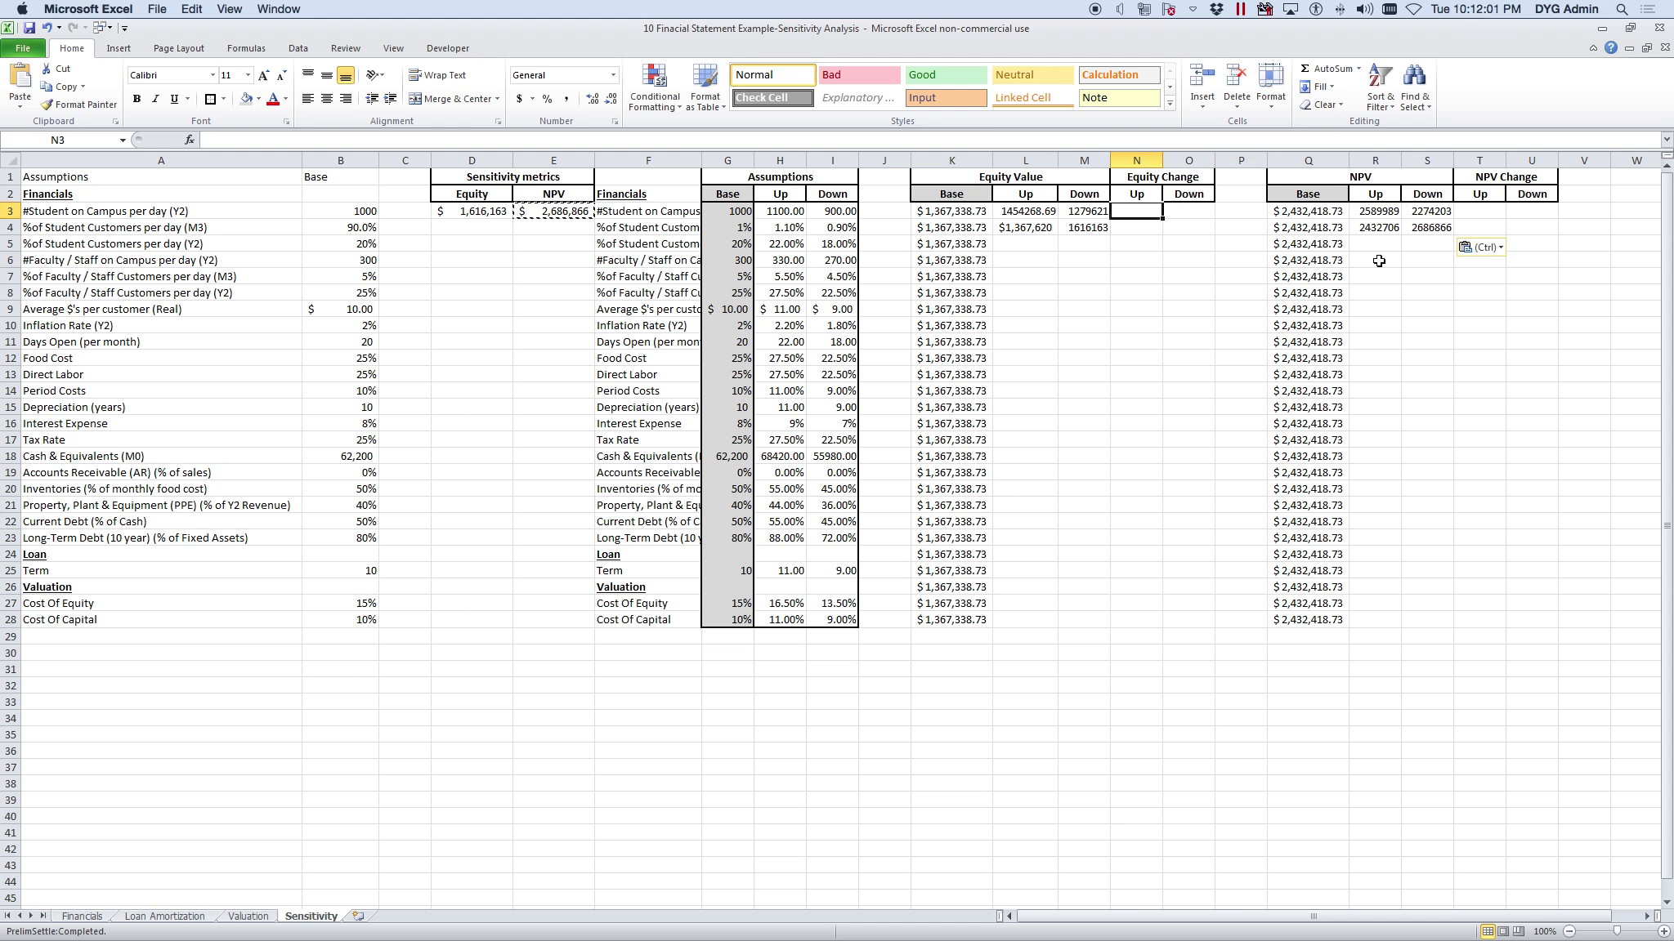
pyautogui.write('=')
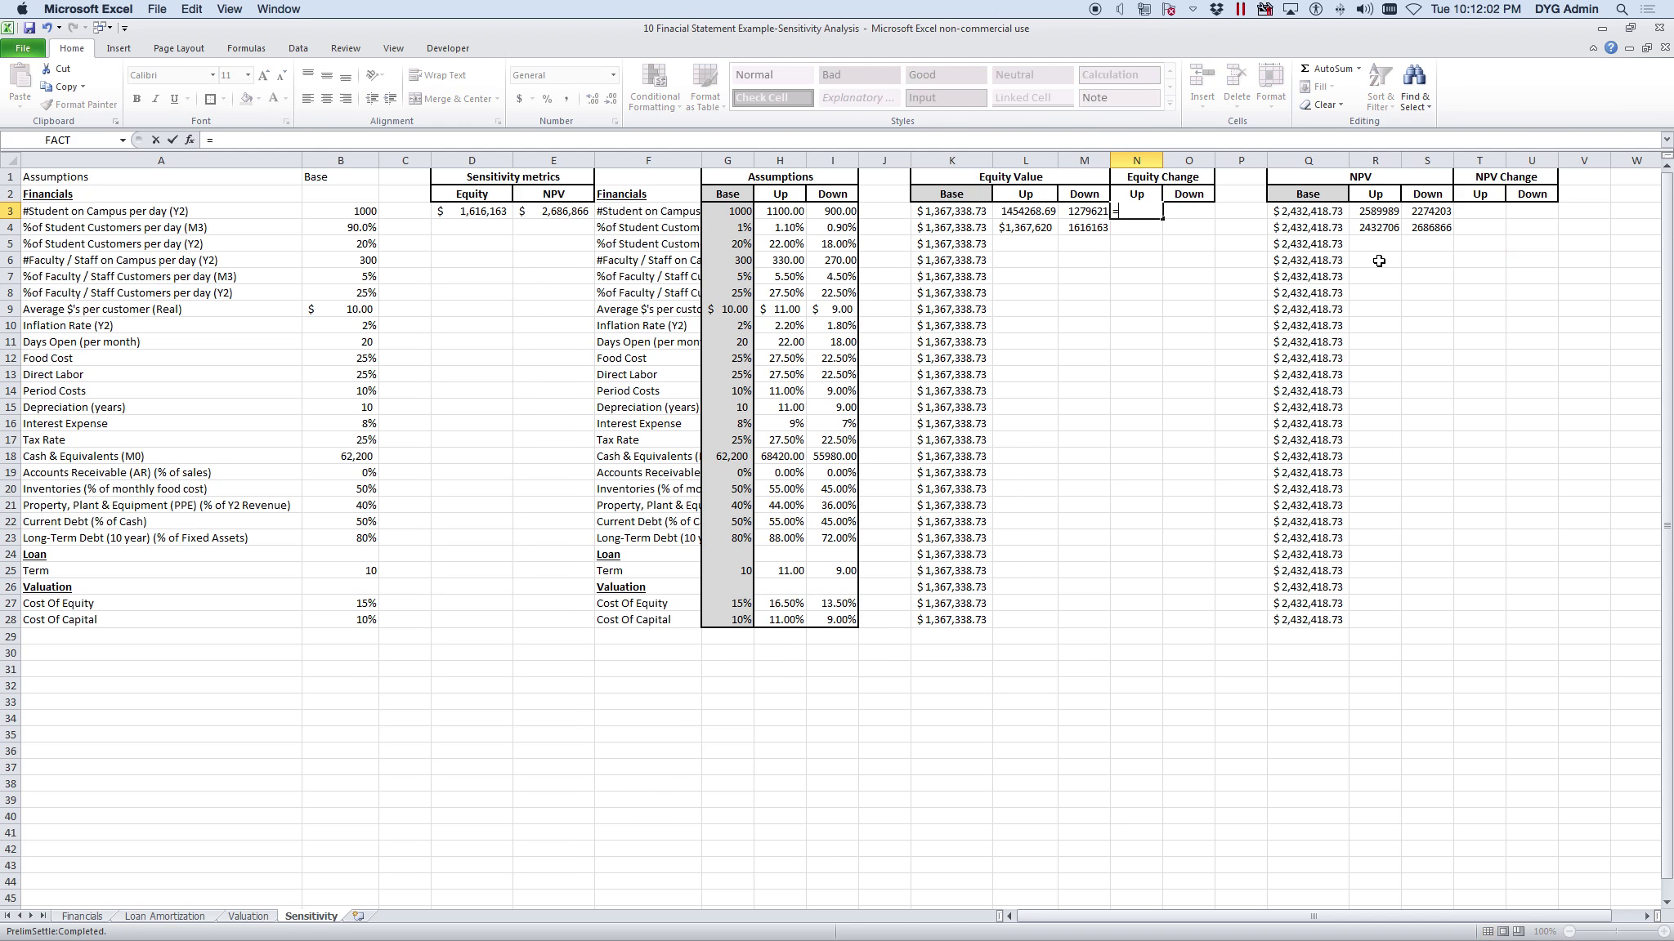
pyautogui.click(1011, 212)
pyautogui.write('-')
pyautogui.click(938, 215)
pyautogui.press('Return')
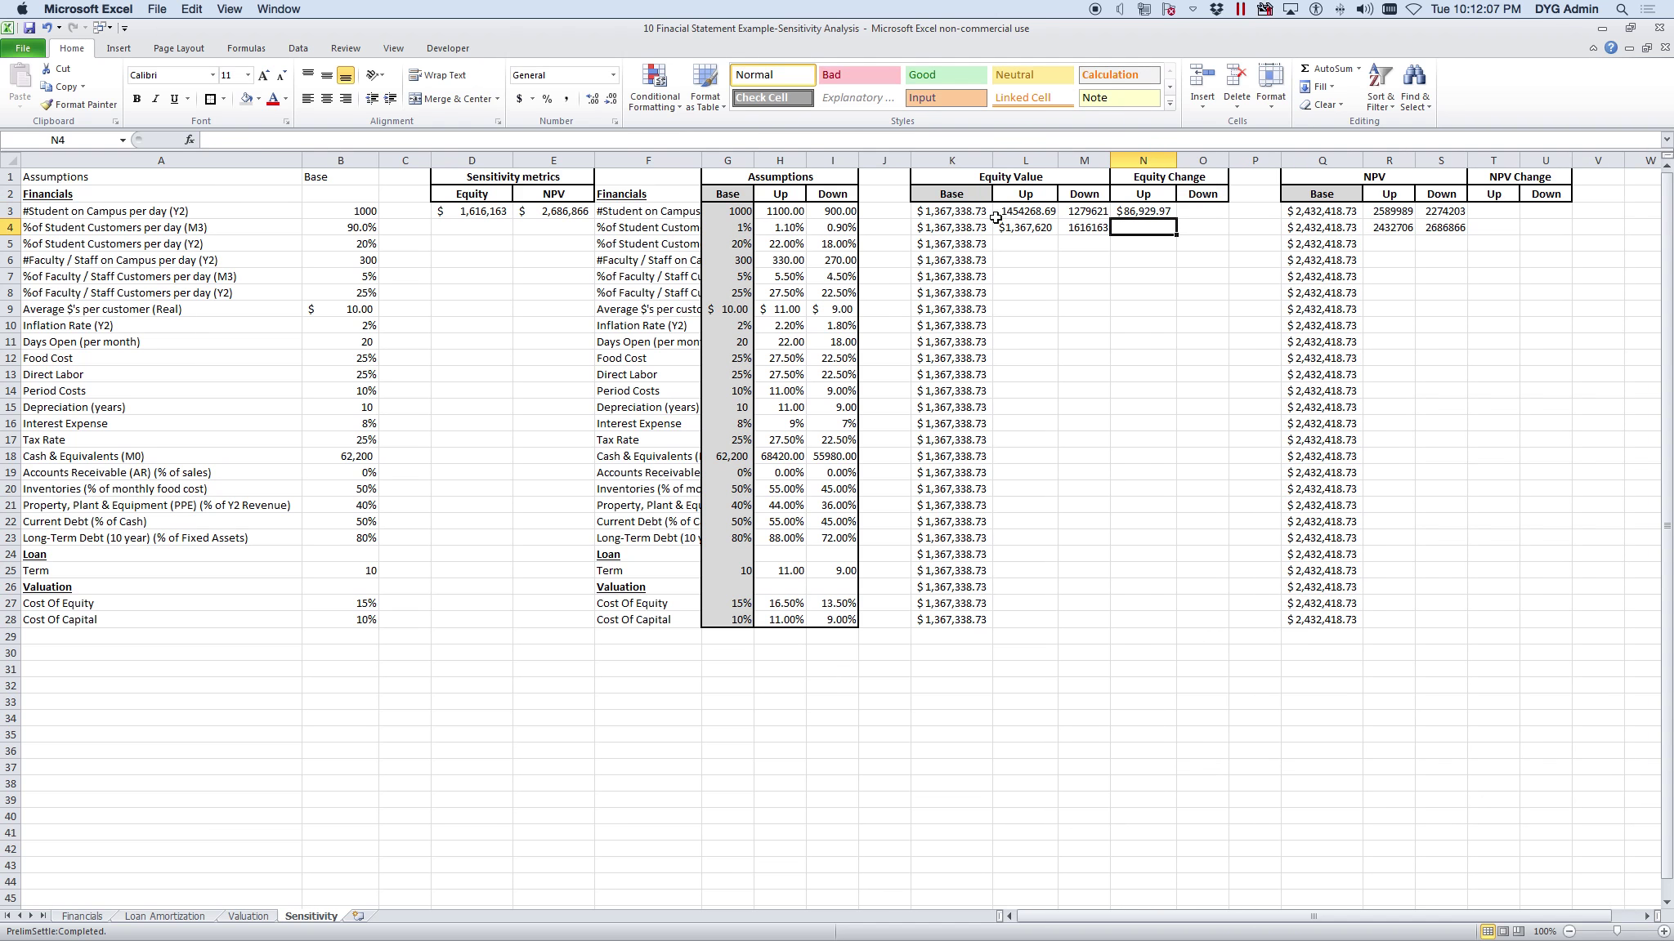
pyautogui.click(1158, 214)
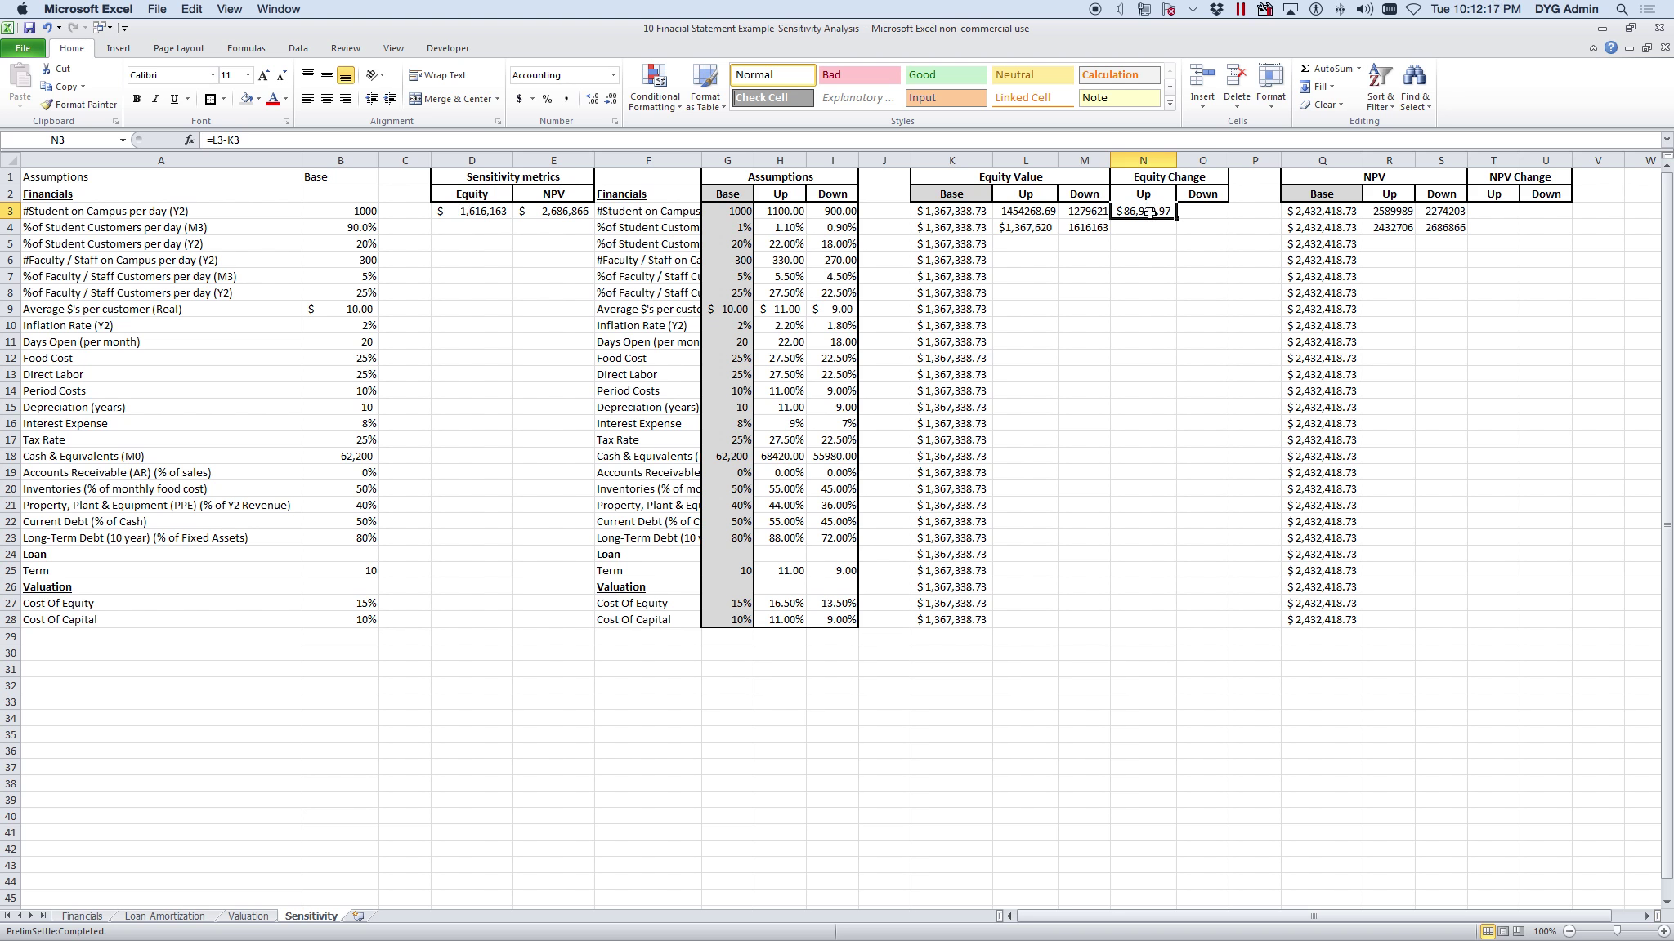
pyautogui.moveTo(1227, 160); pyautogui.dragTo(1242, 159)
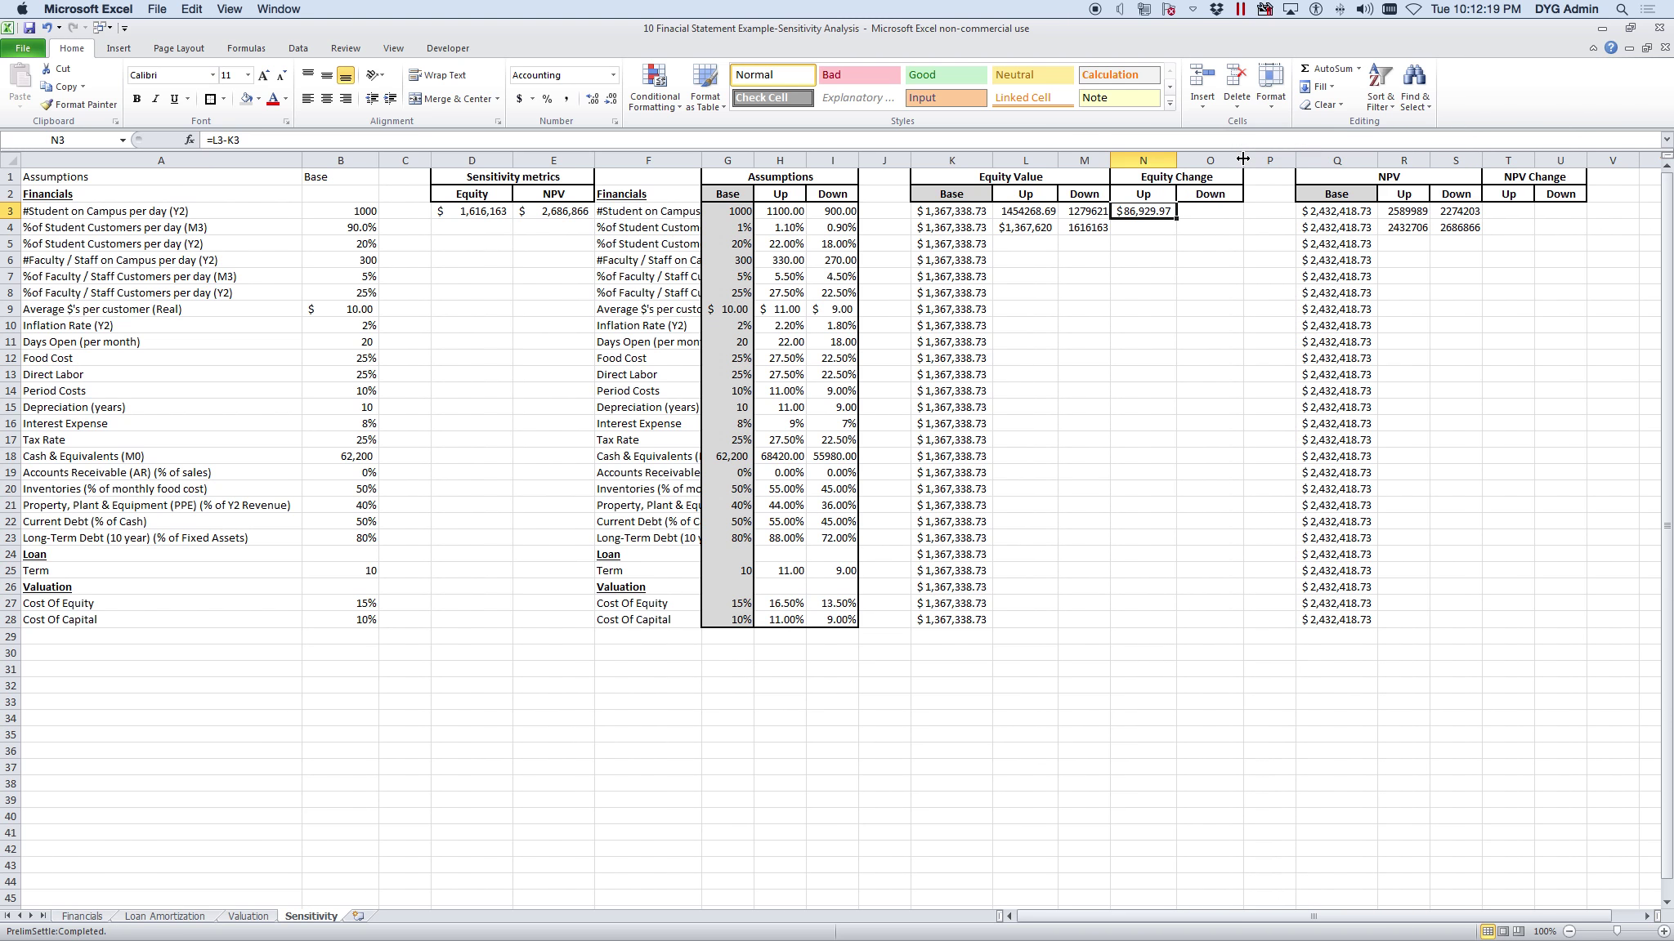
pyautogui.click(1216, 211)
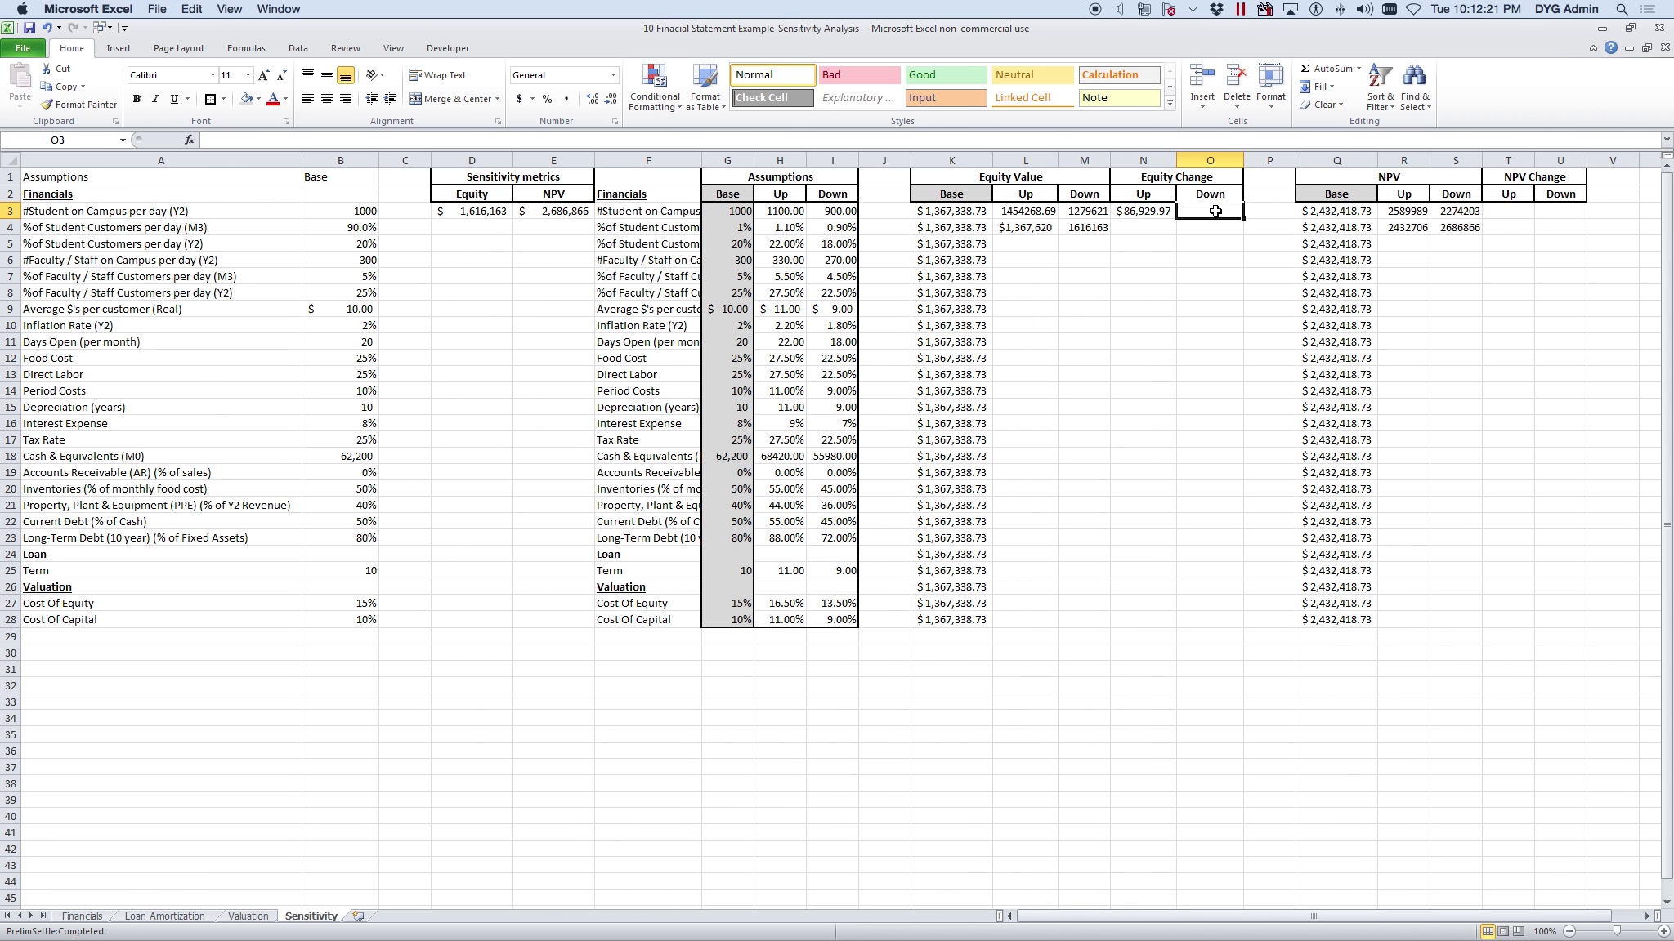
# - Enter =M3-K3 in O3 (-$87,717.65), extend both change formulas to row 4, and autofit column O
pyautogui.write('=')
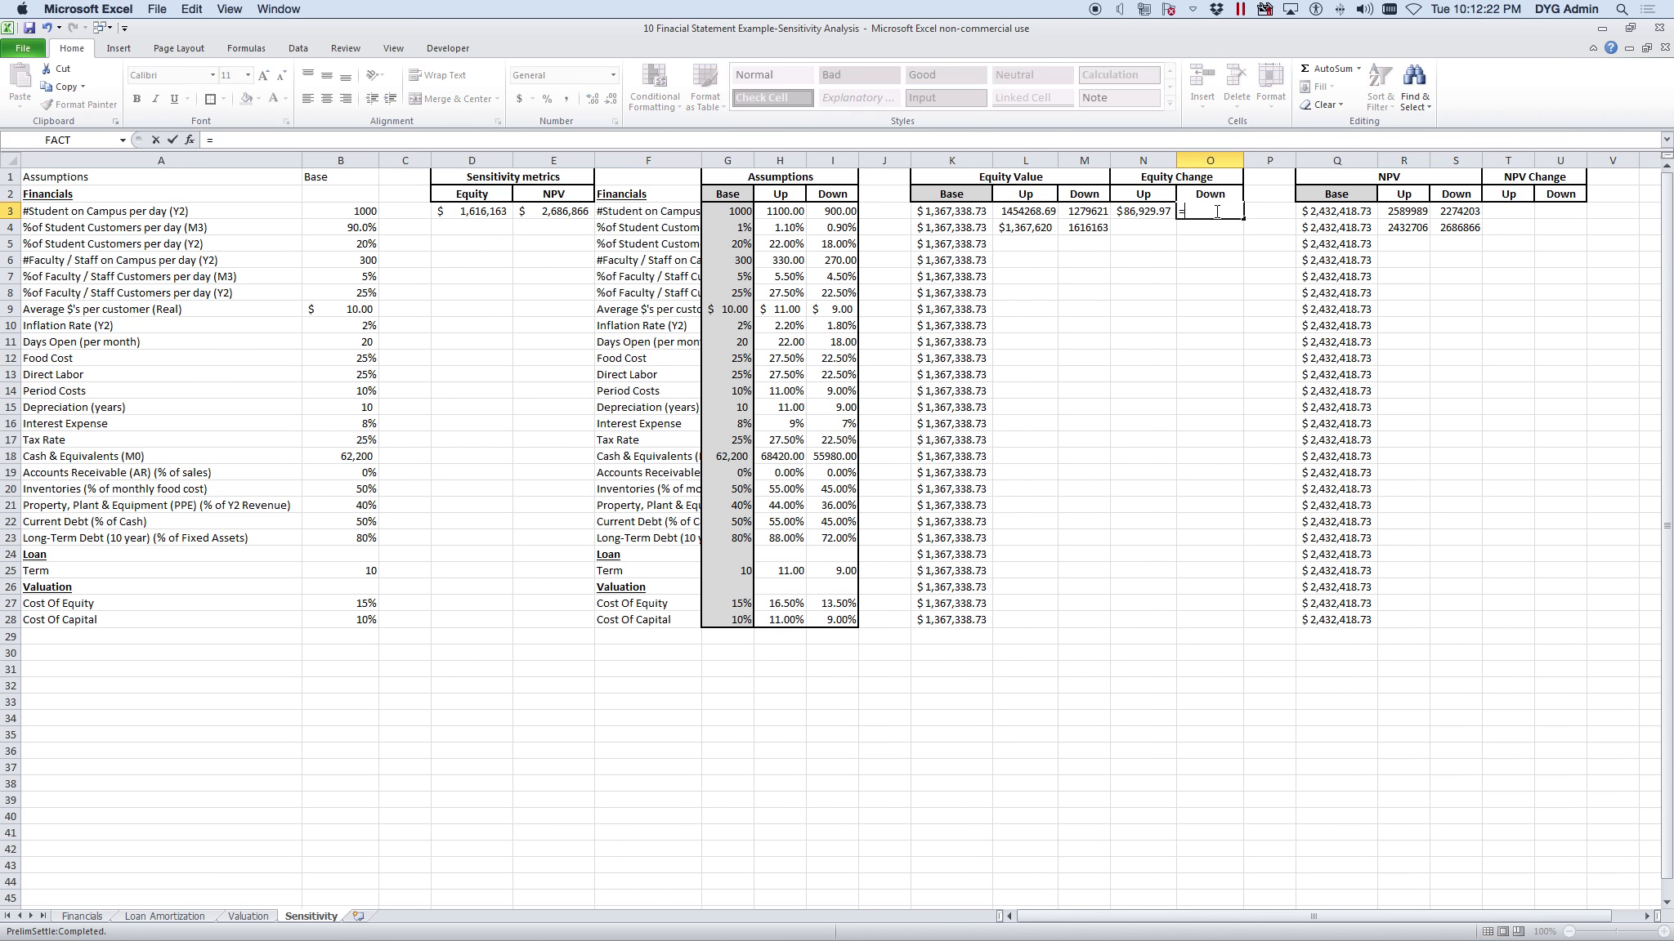
pyautogui.click(1078, 212)
pyautogui.write('-')
pyautogui.click(963, 214)
pyautogui.press('Return')
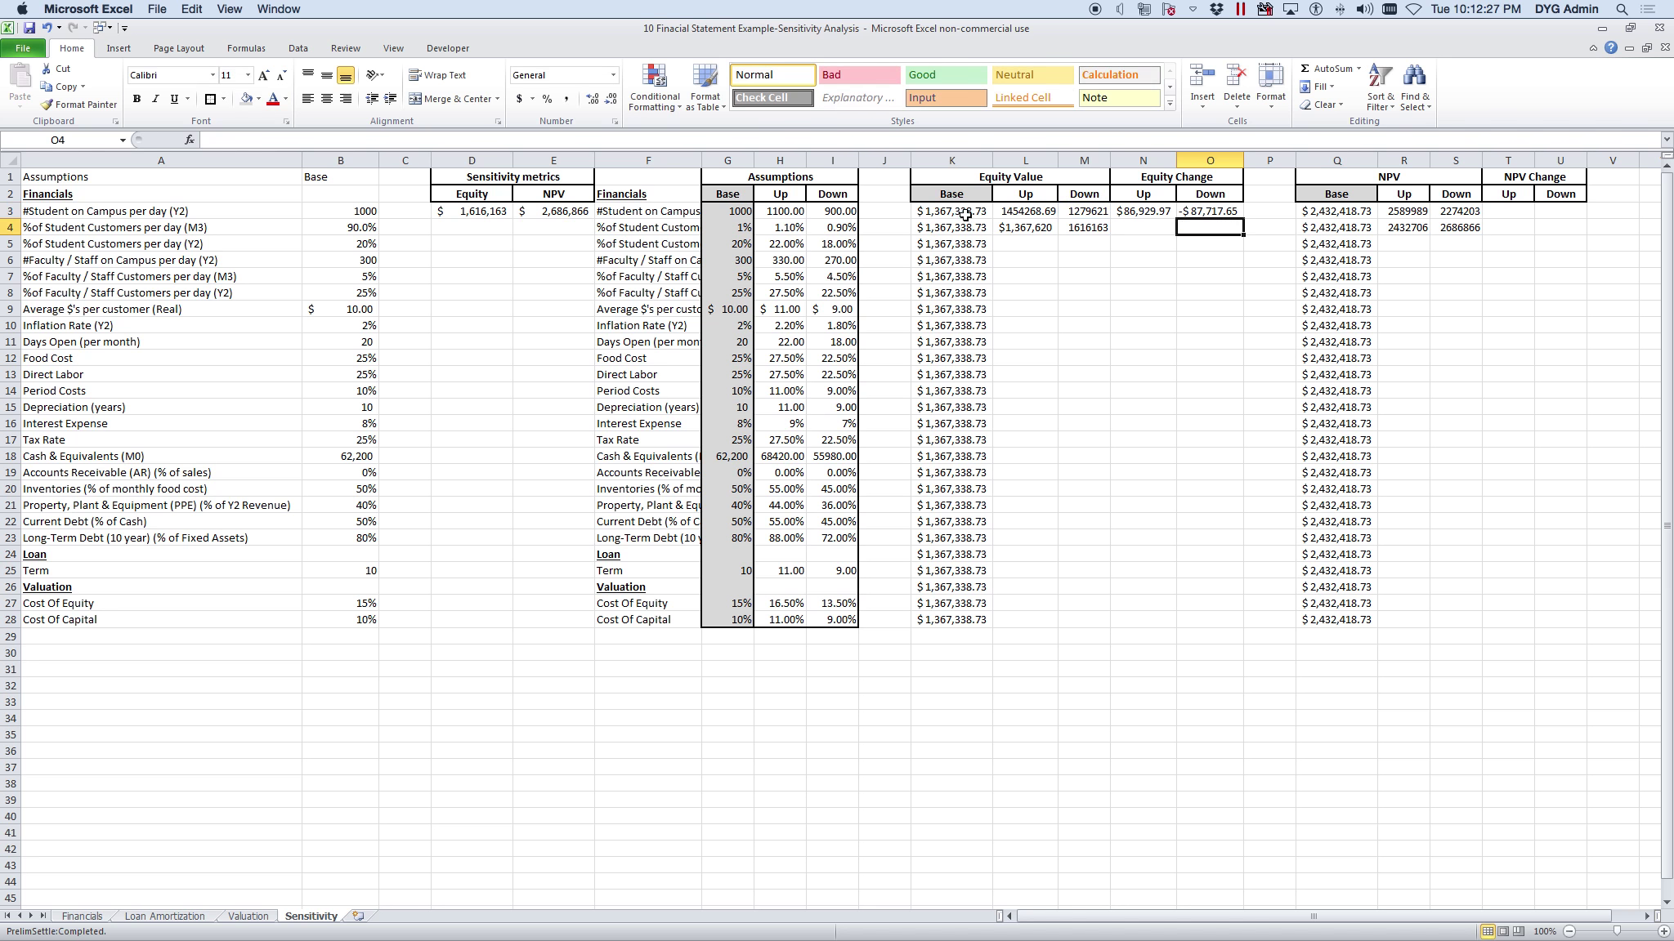
pyautogui.click(1204, 210)
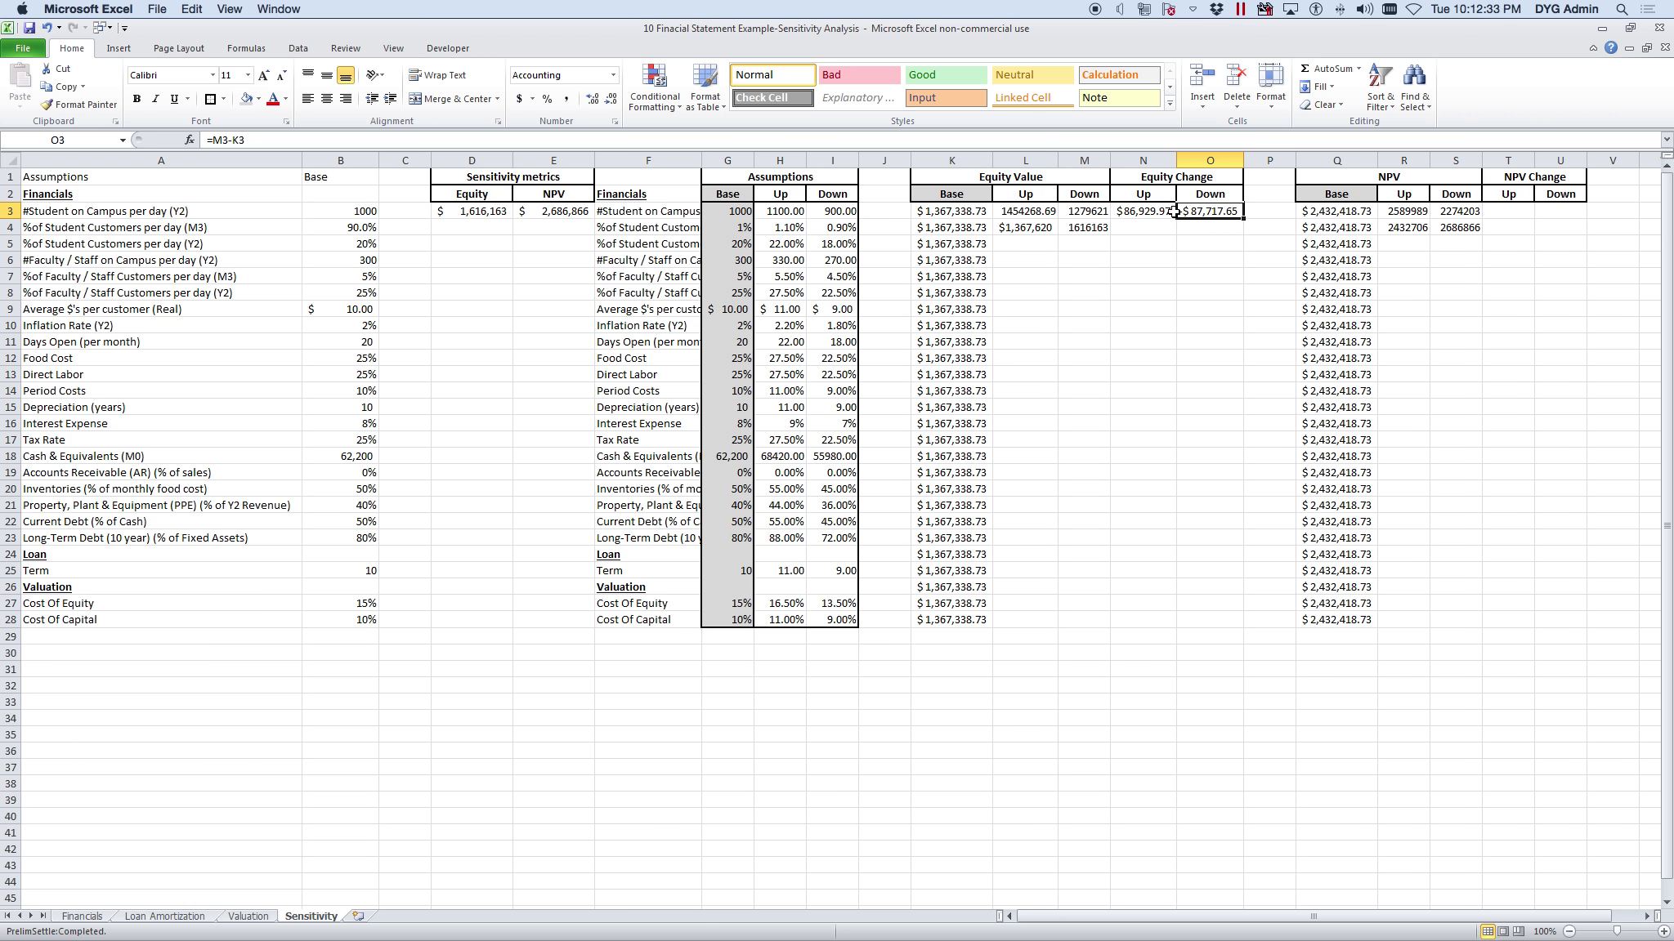
pyautogui.moveTo(1147, 211); pyautogui.dragTo(1243, 239)
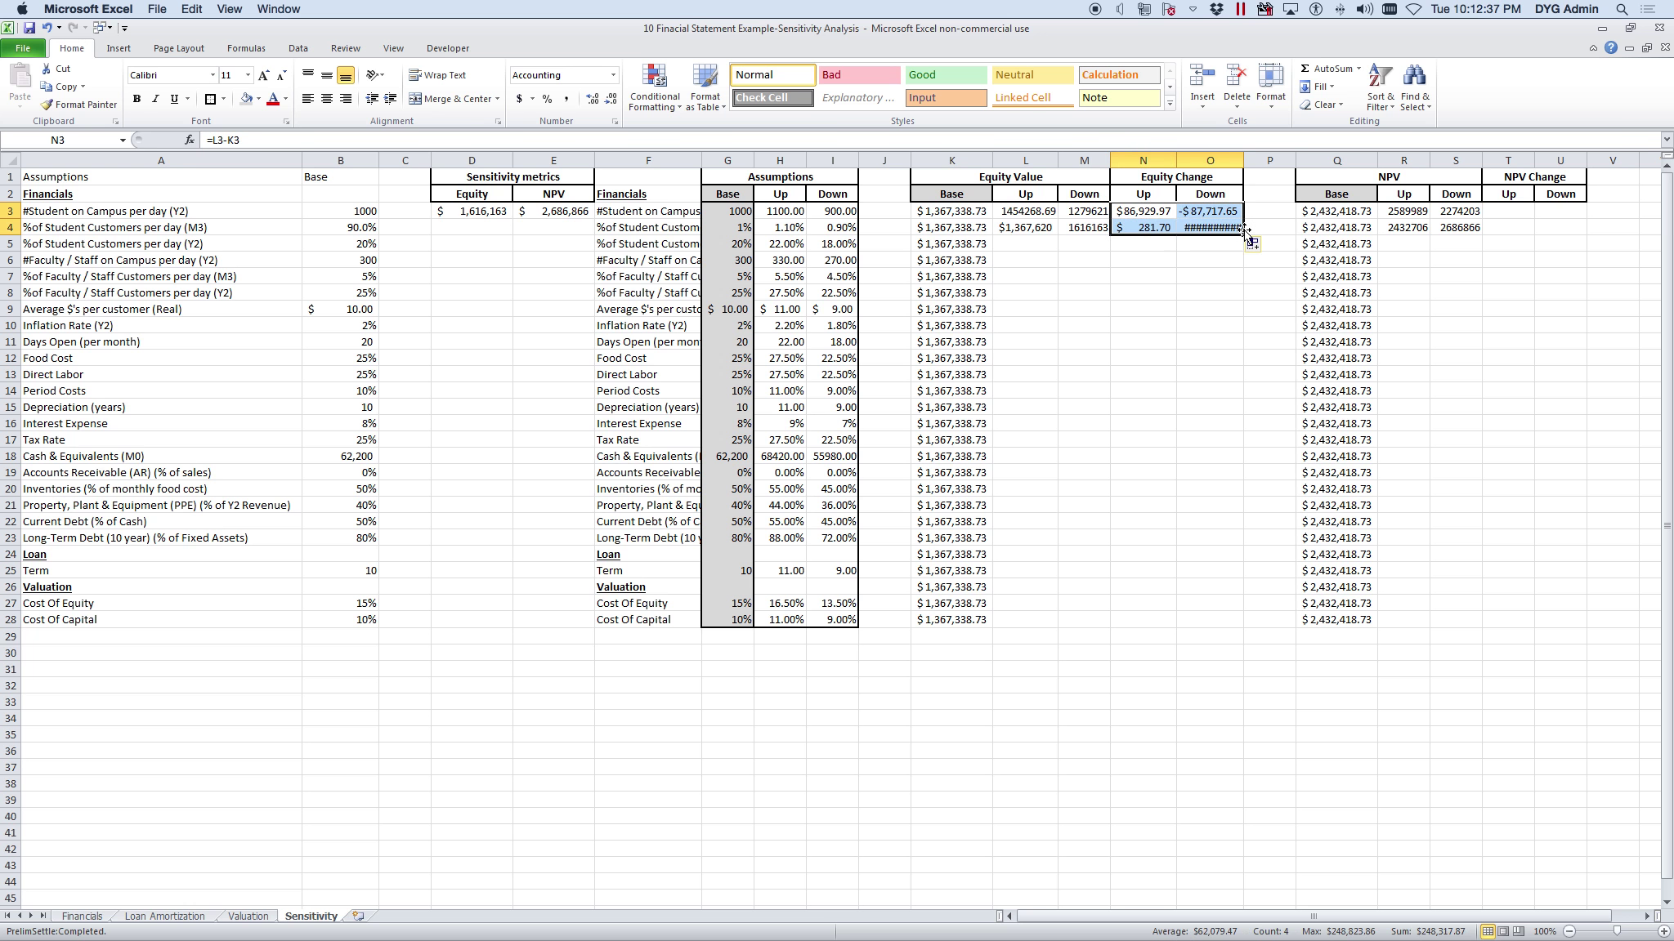
pyautogui.doubleClick(1241, 160)
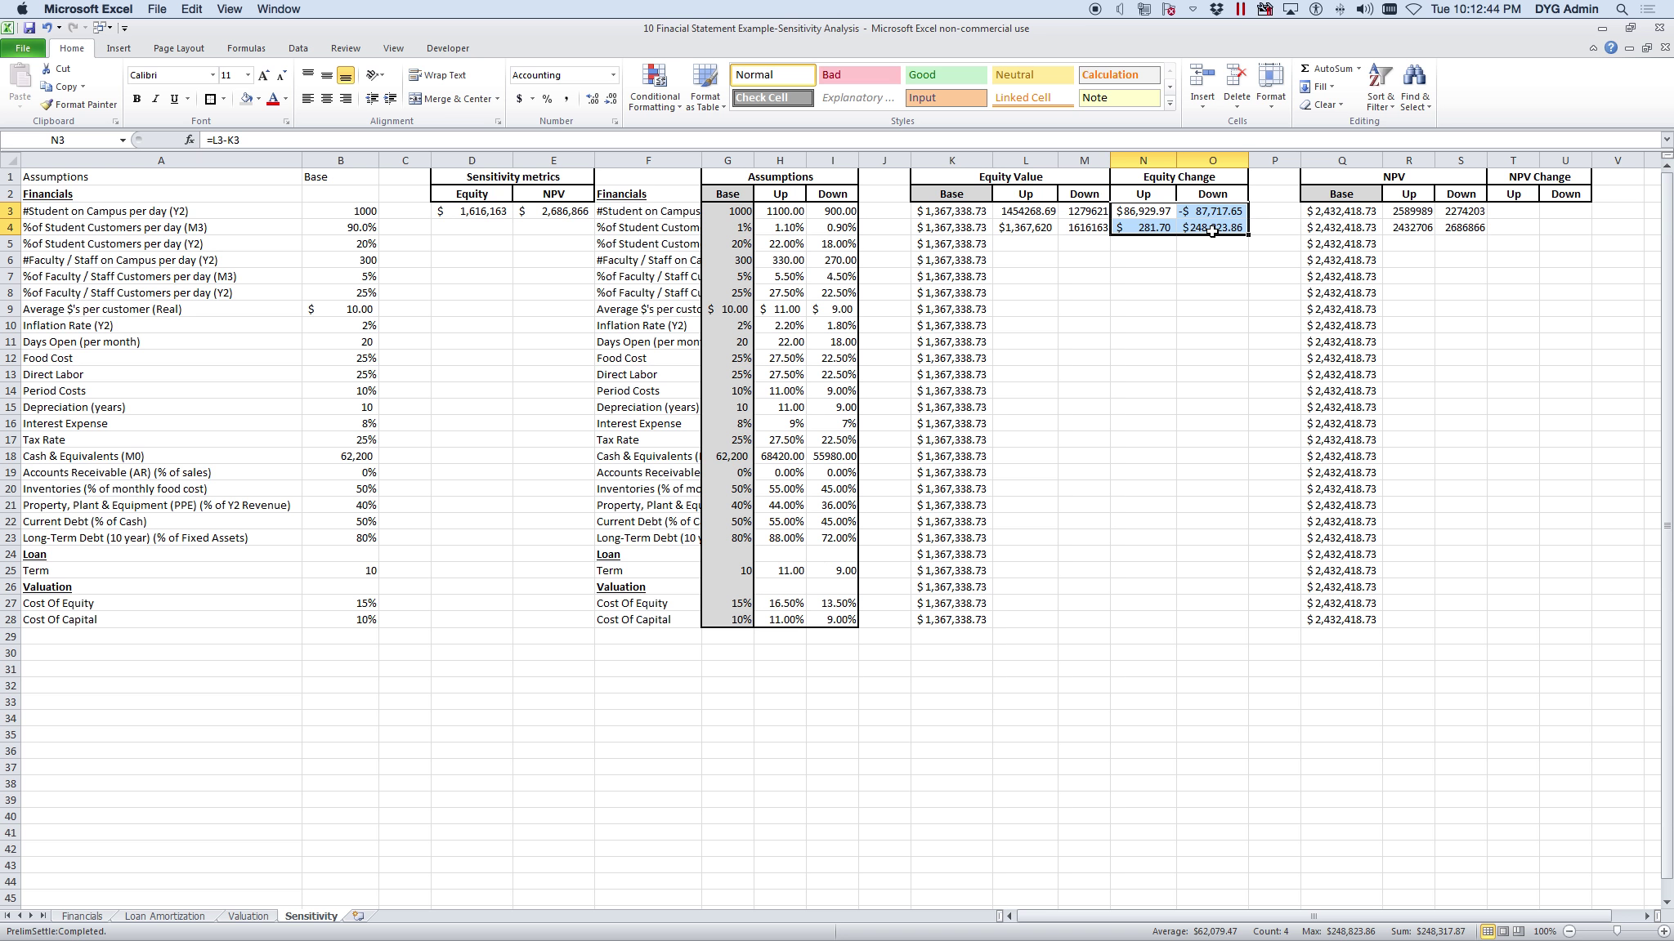
pyautogui.click(368, 228)
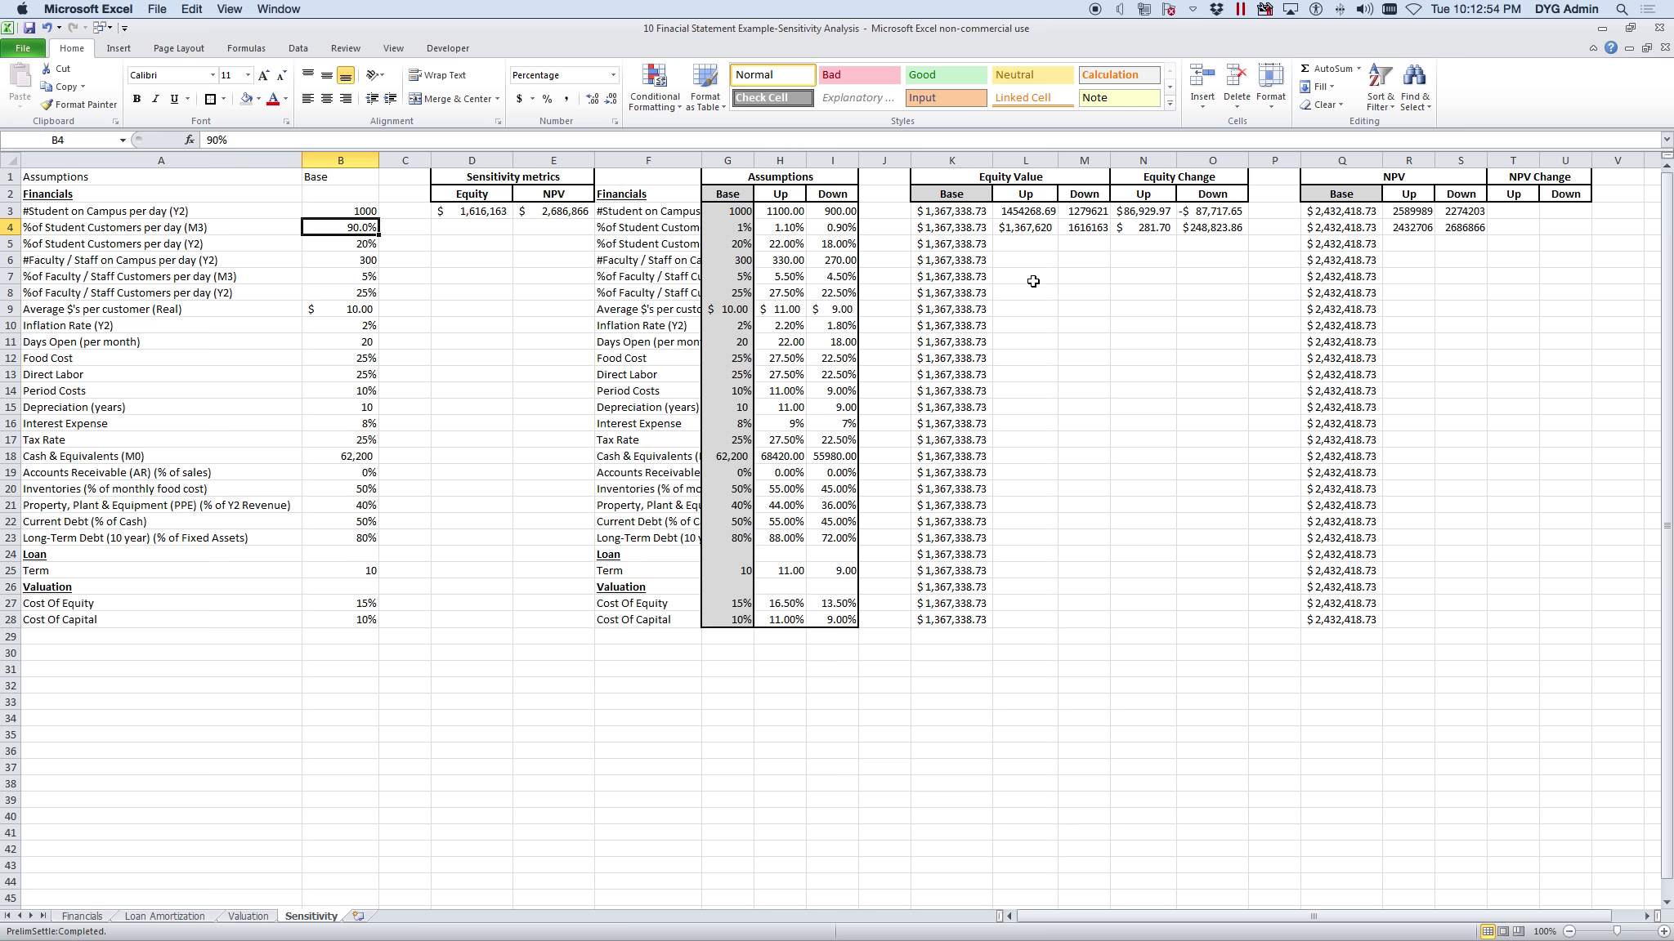
# - Correct the second input in B4 to 0.9%
pyautogui.write('.9')
pyautogui.press('Return')
pyautogui.press('Up')
pyautogui.write('.0')
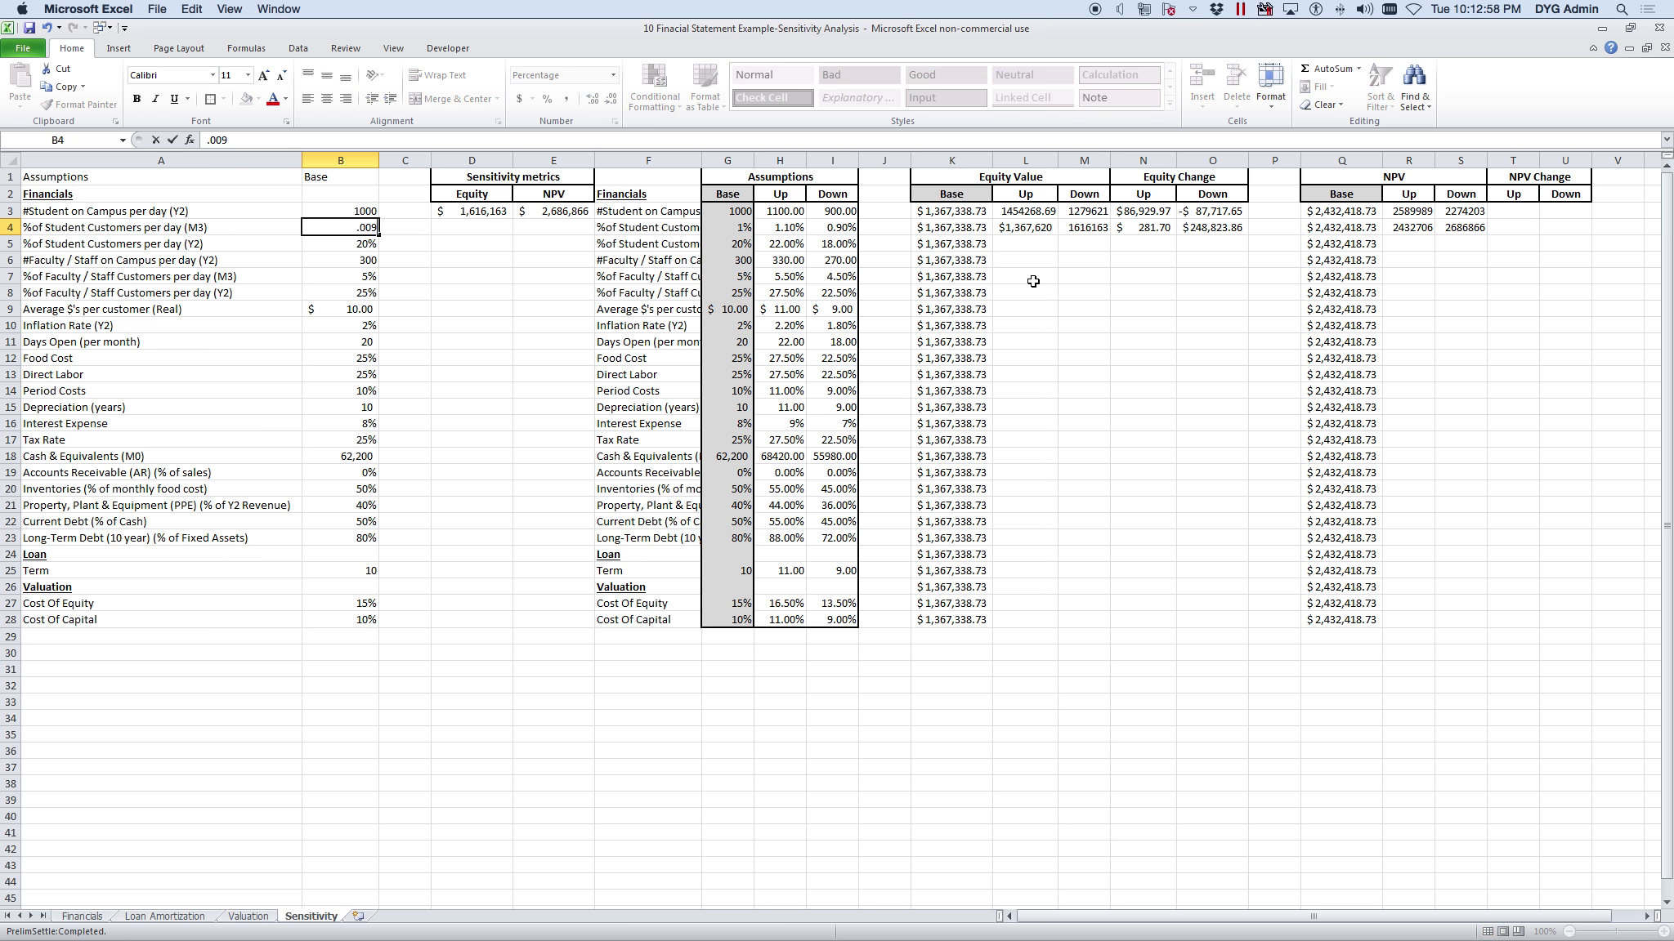
pyautogui.press('Return')
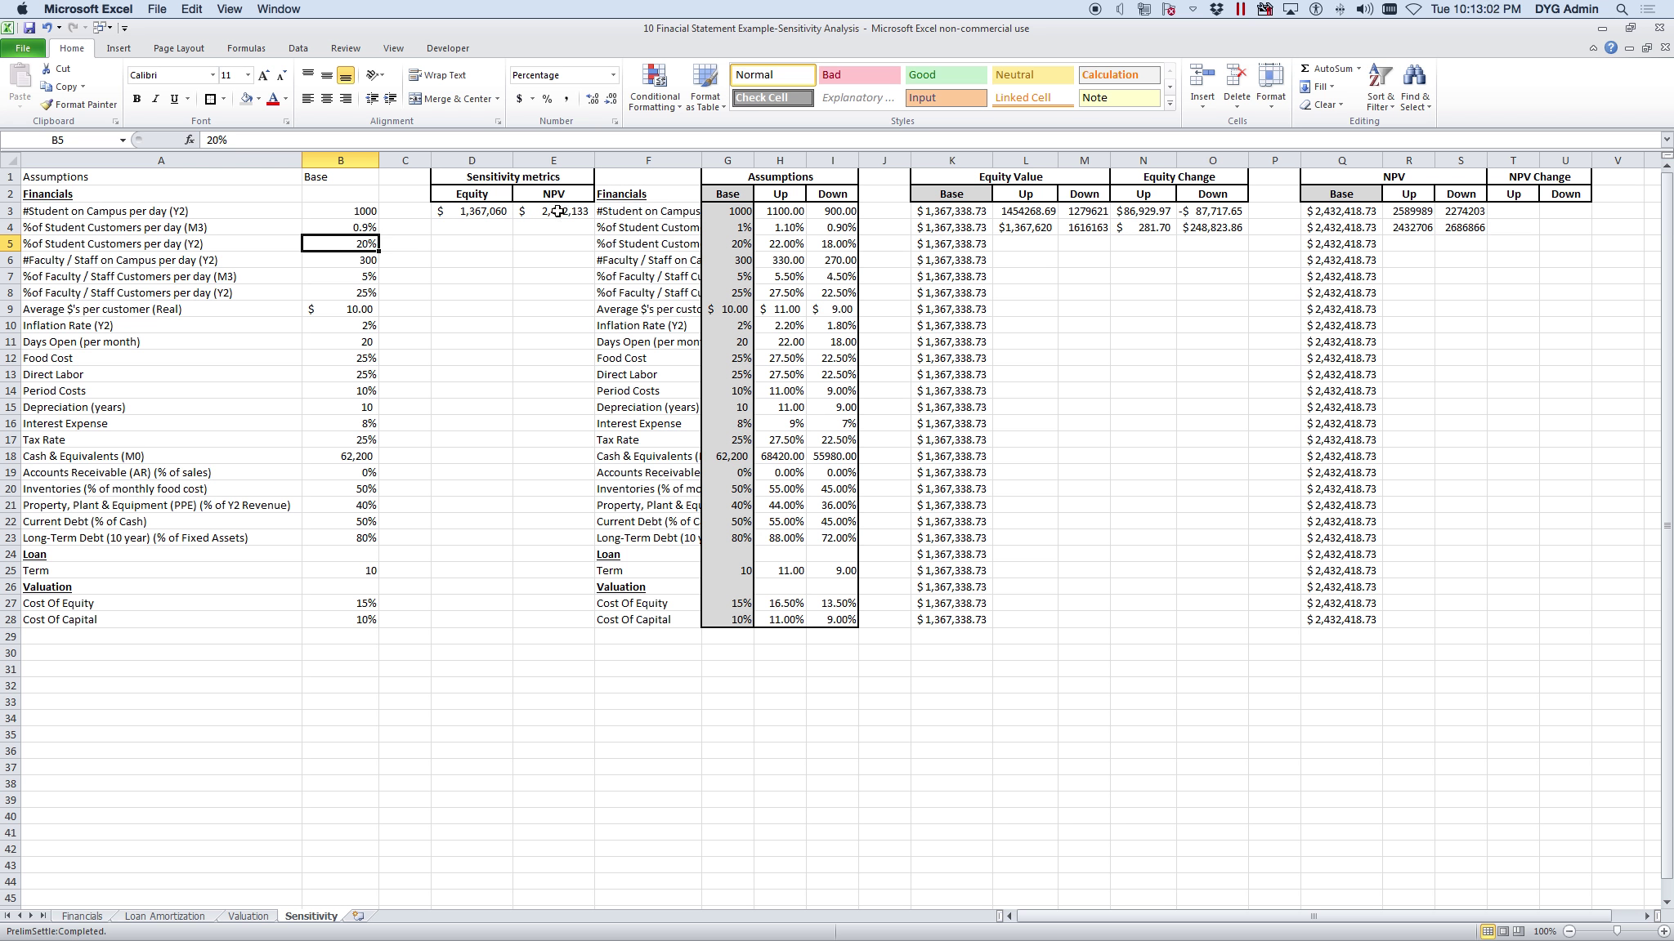
# - Re-record row 4's Down results as values: Equity 1367060 in M4 and NPV 2432133 in S4
pyautogui.click(479, 211)
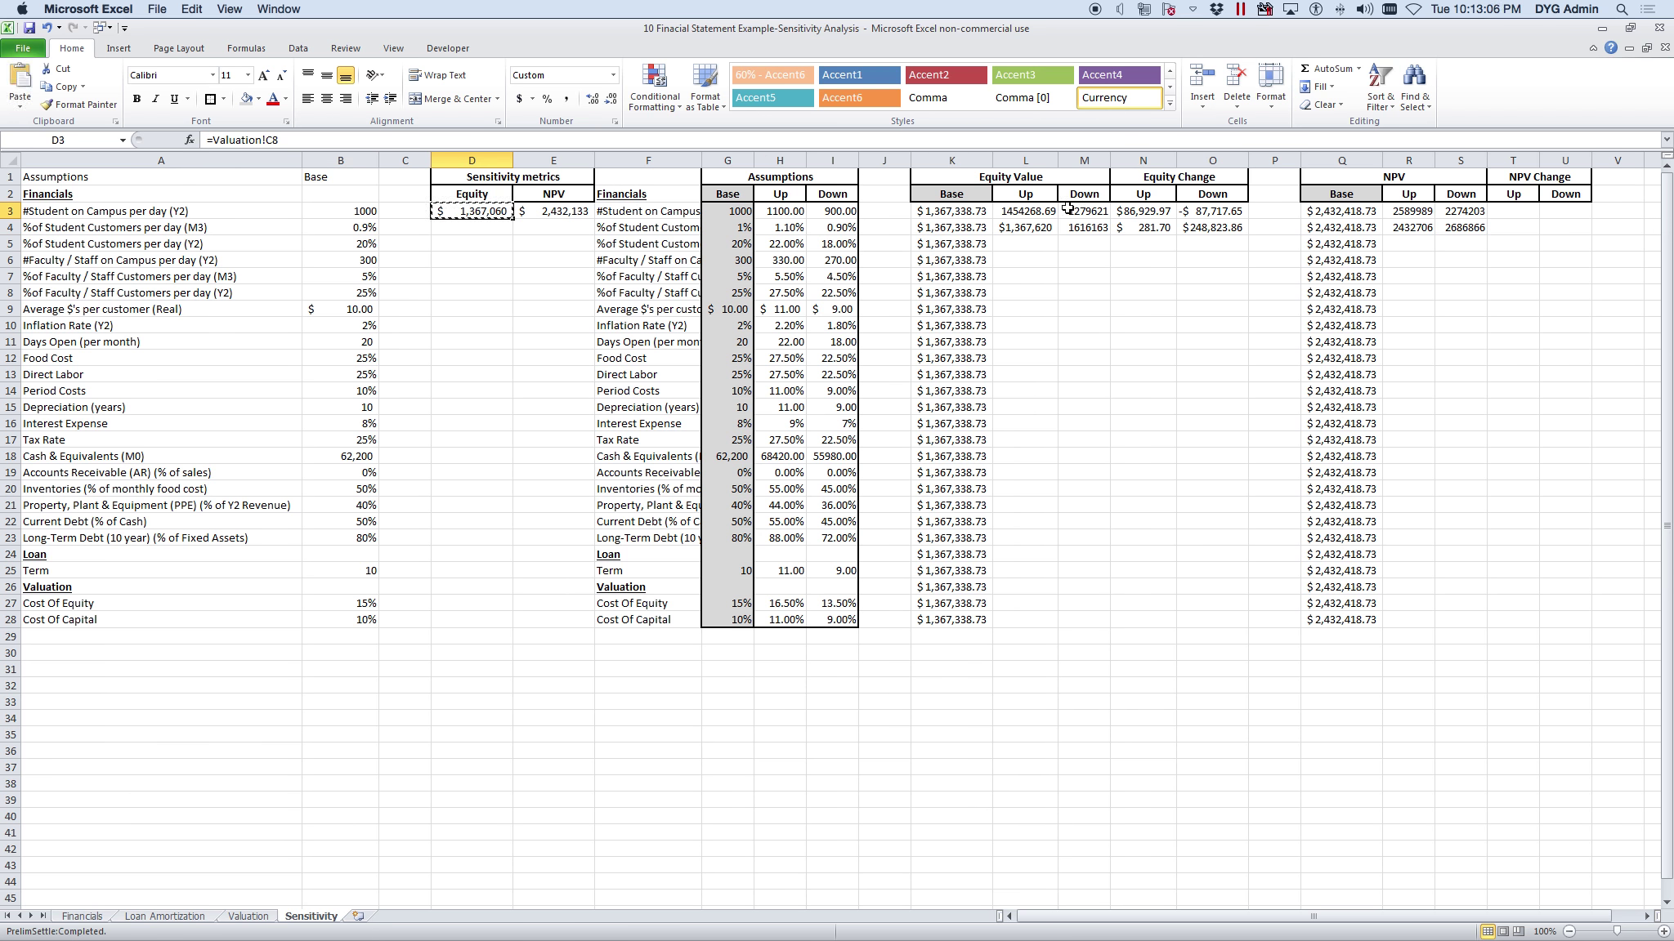
pyautogui.click(1095, 228)
pyautogui.rightClick(1096, 228)
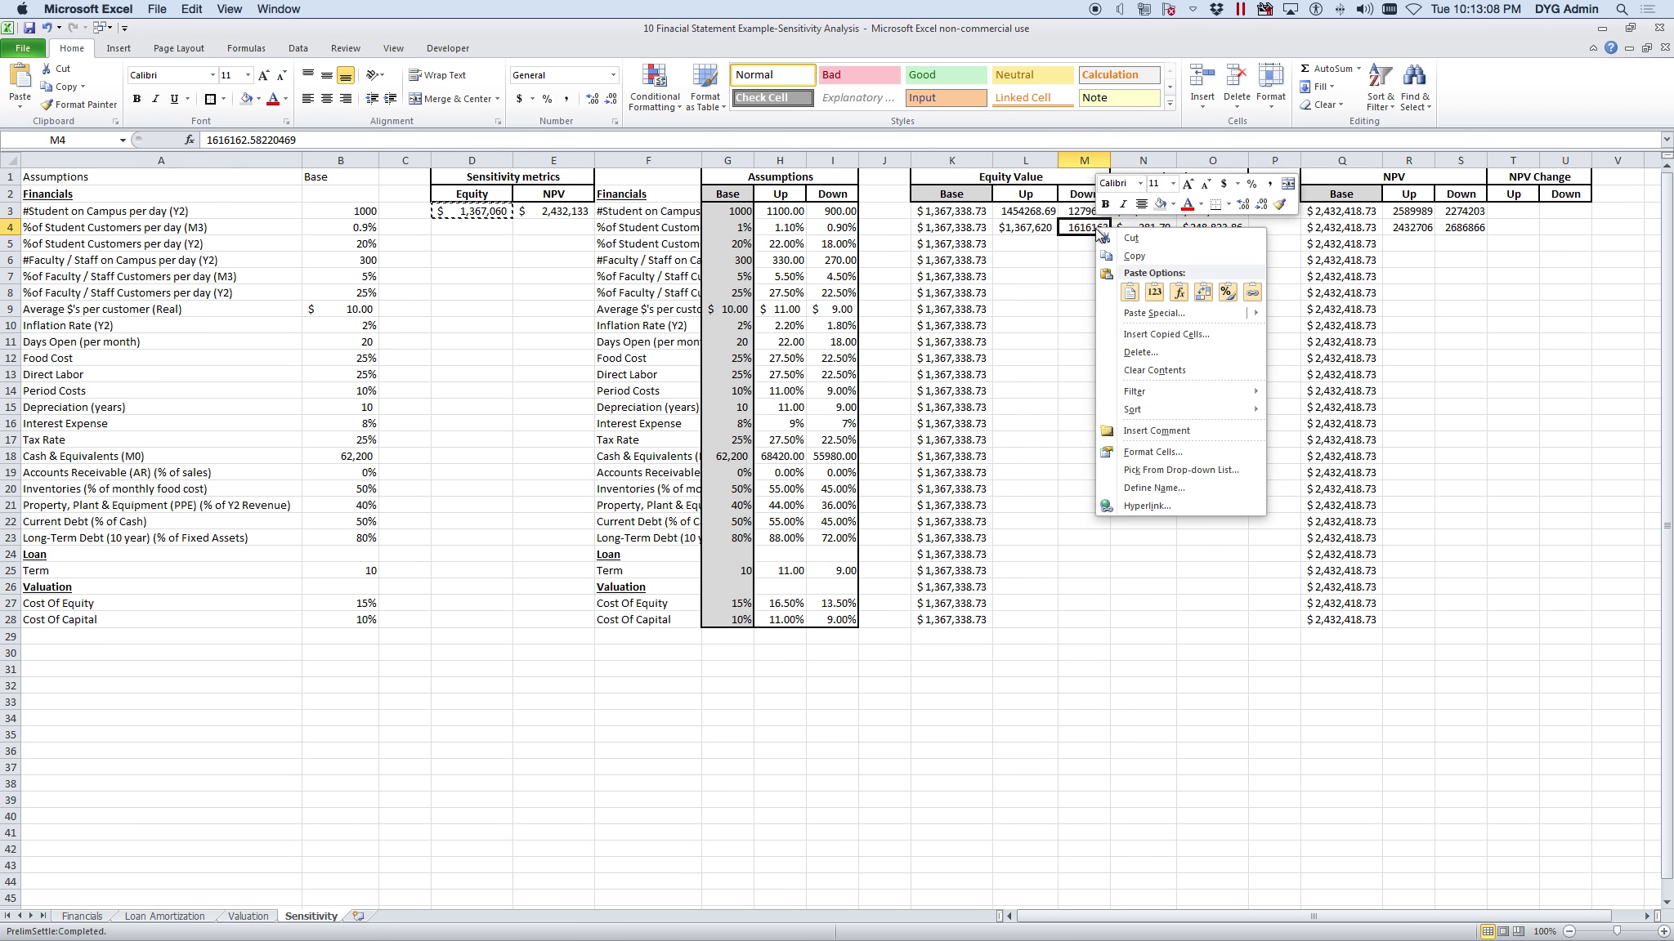
pyautogui.click(1152, 294)
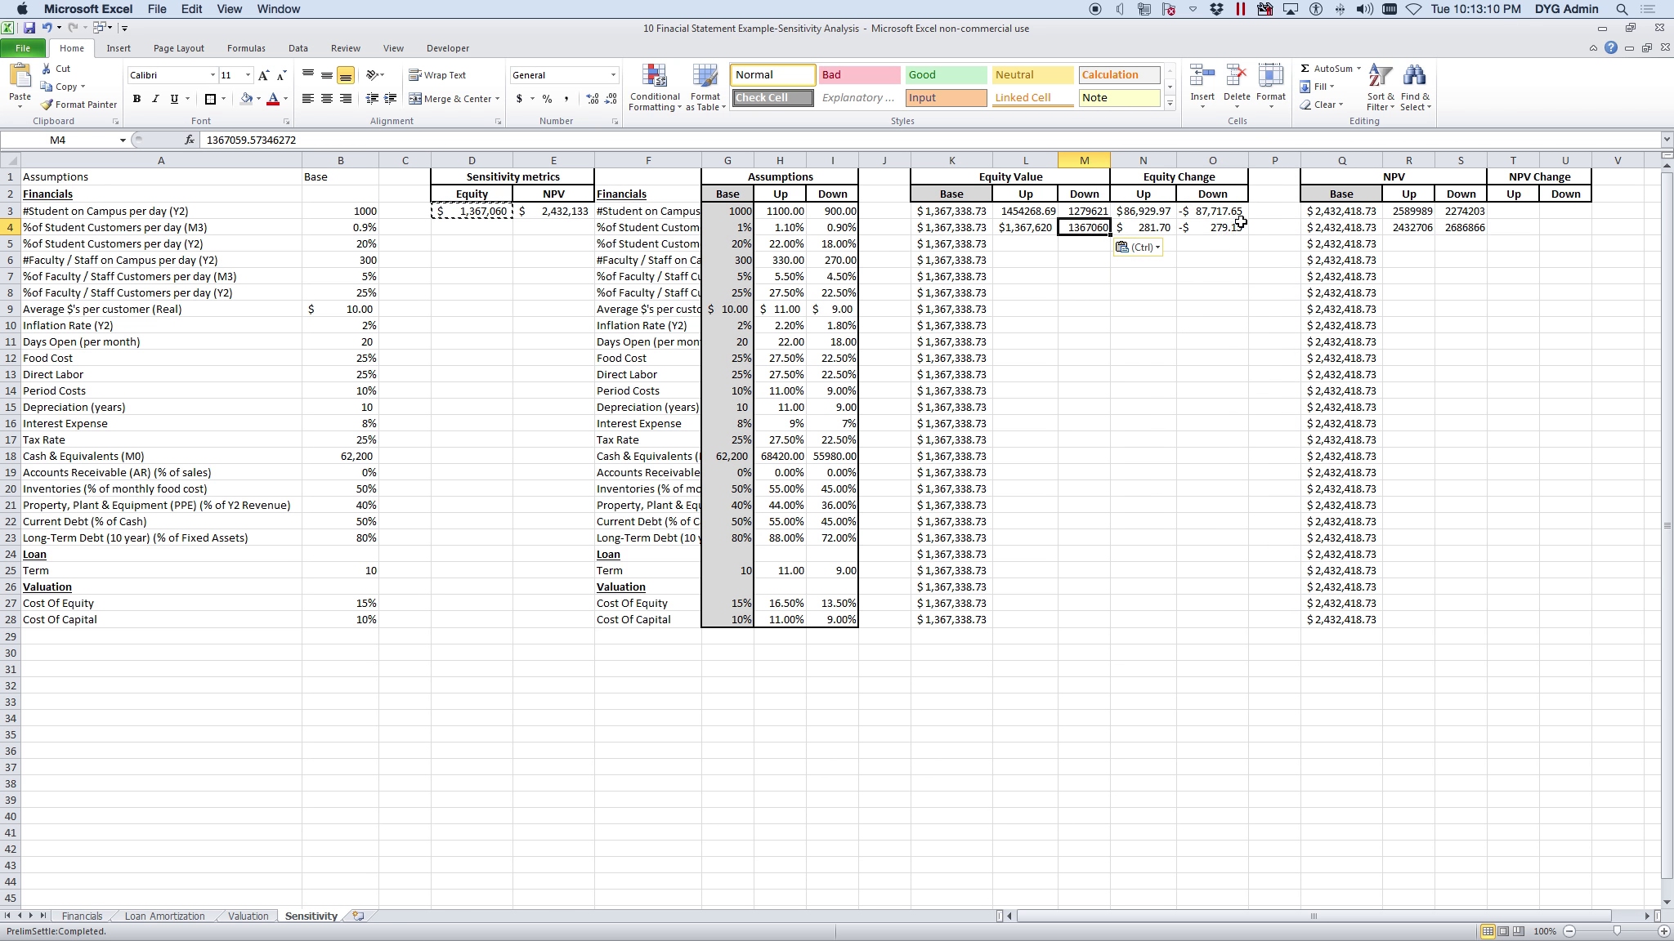
pyautogui.click(558, 213)
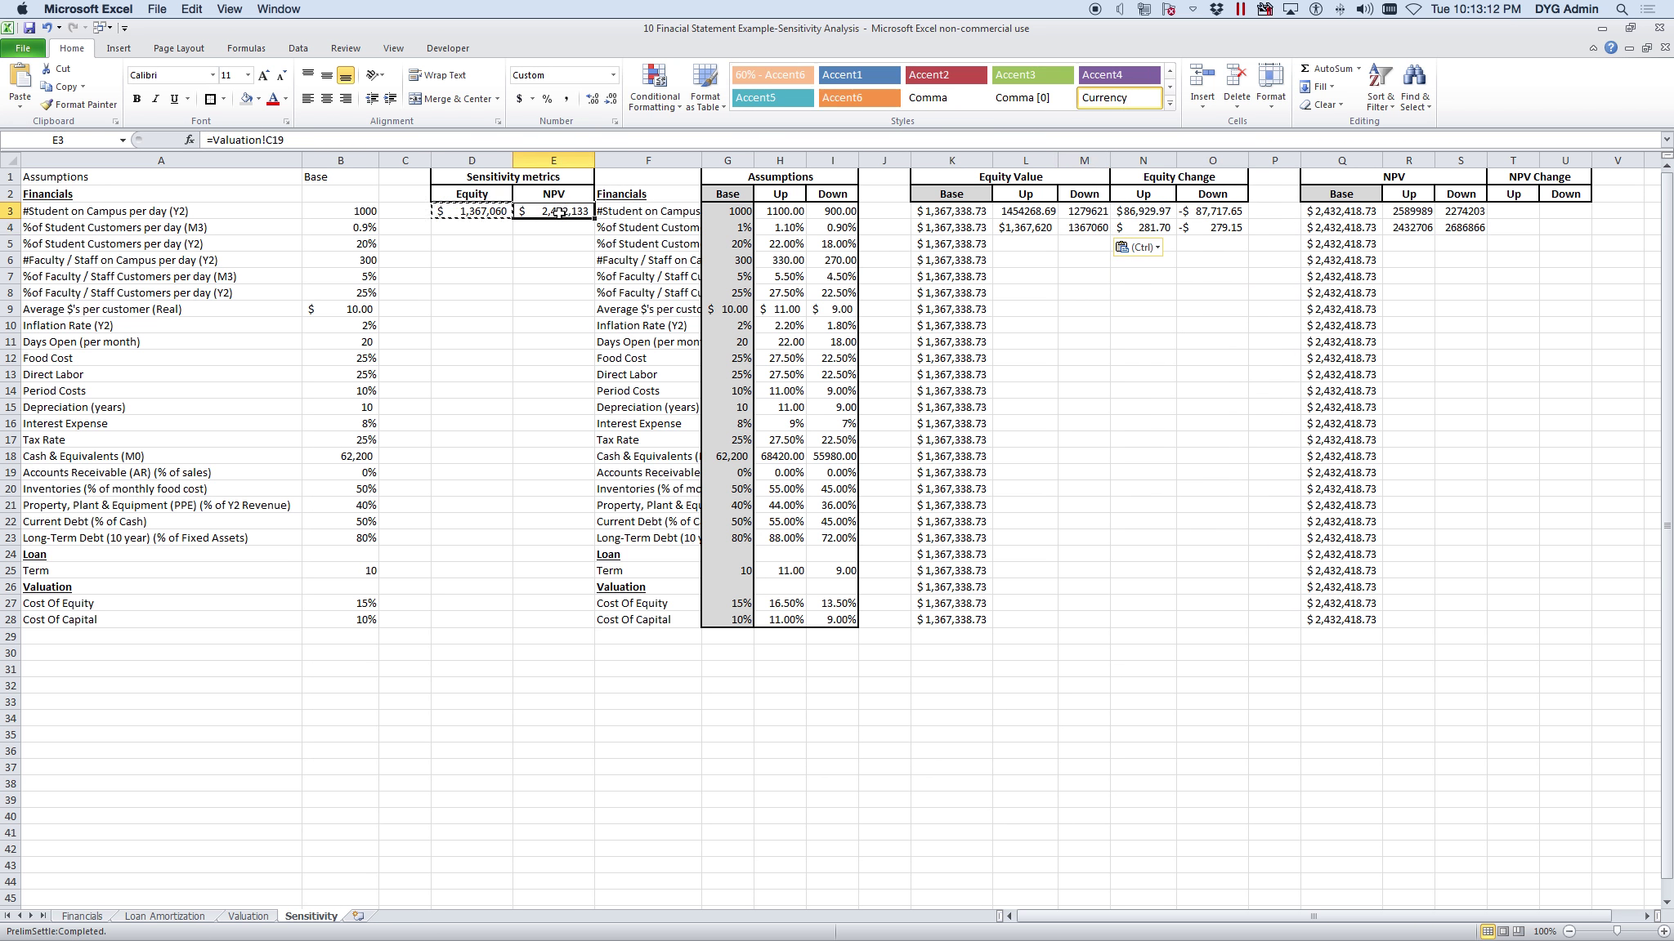
pyautogui.hotkey('ctrl', 'c')
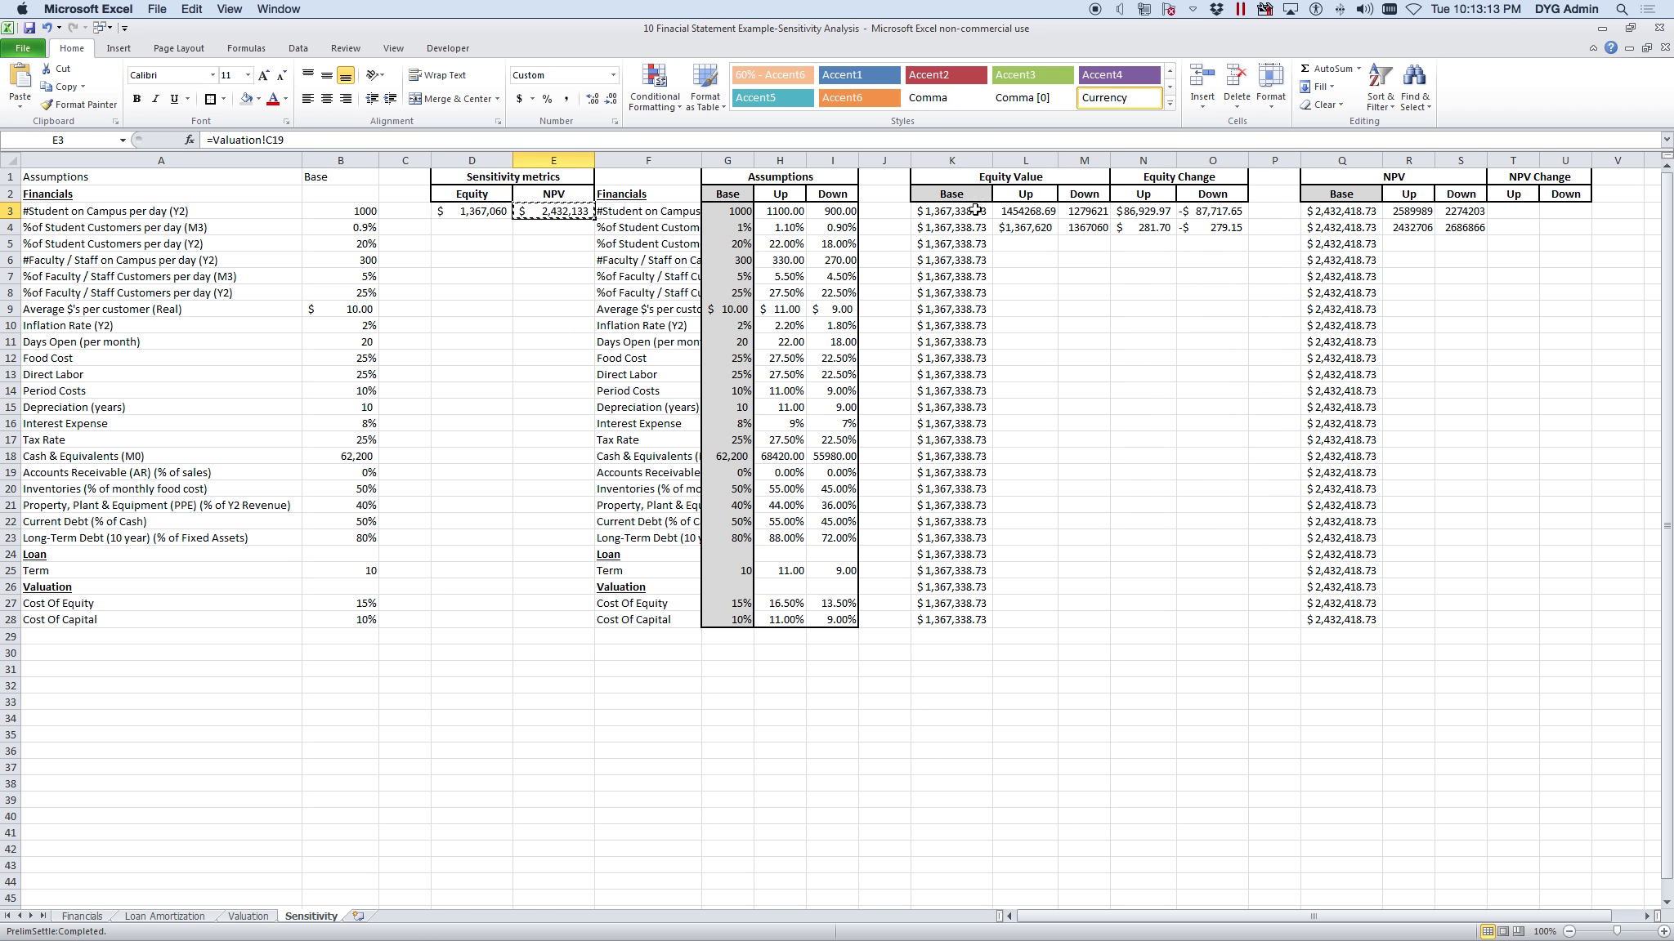
pyautogui.click(1463, 227)
pyautogui.rightClick(1471, 229)
pyautogui.click(1531, 292)
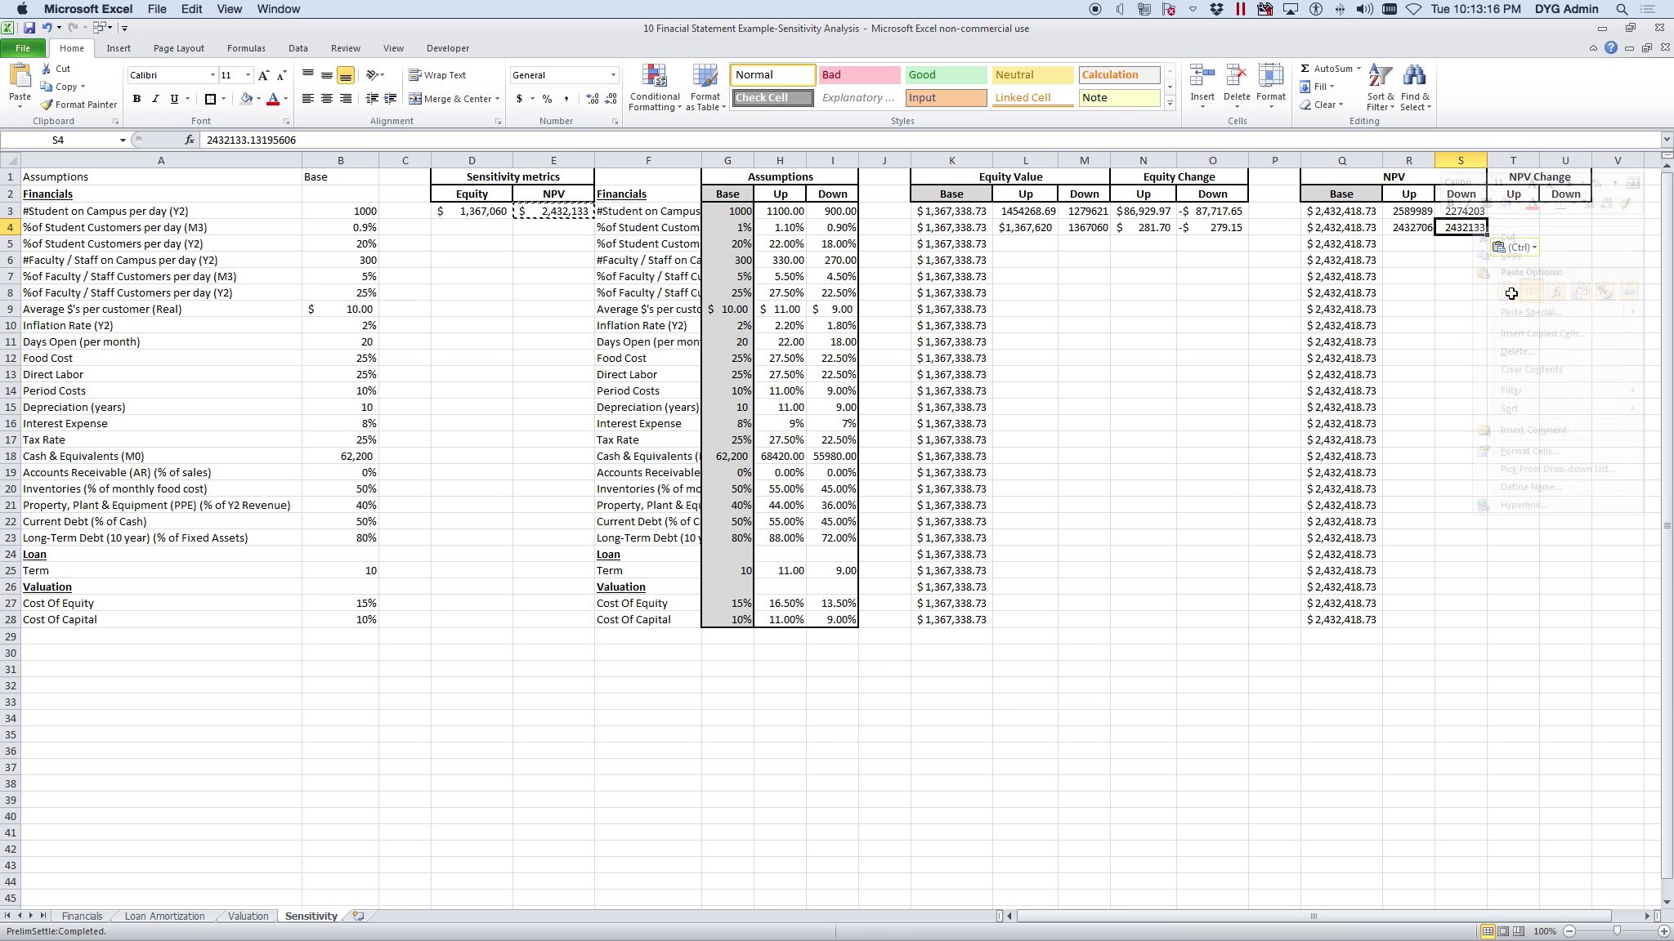
pyautogui.click(1460, 293)
pyautogui.click(1152, 230)
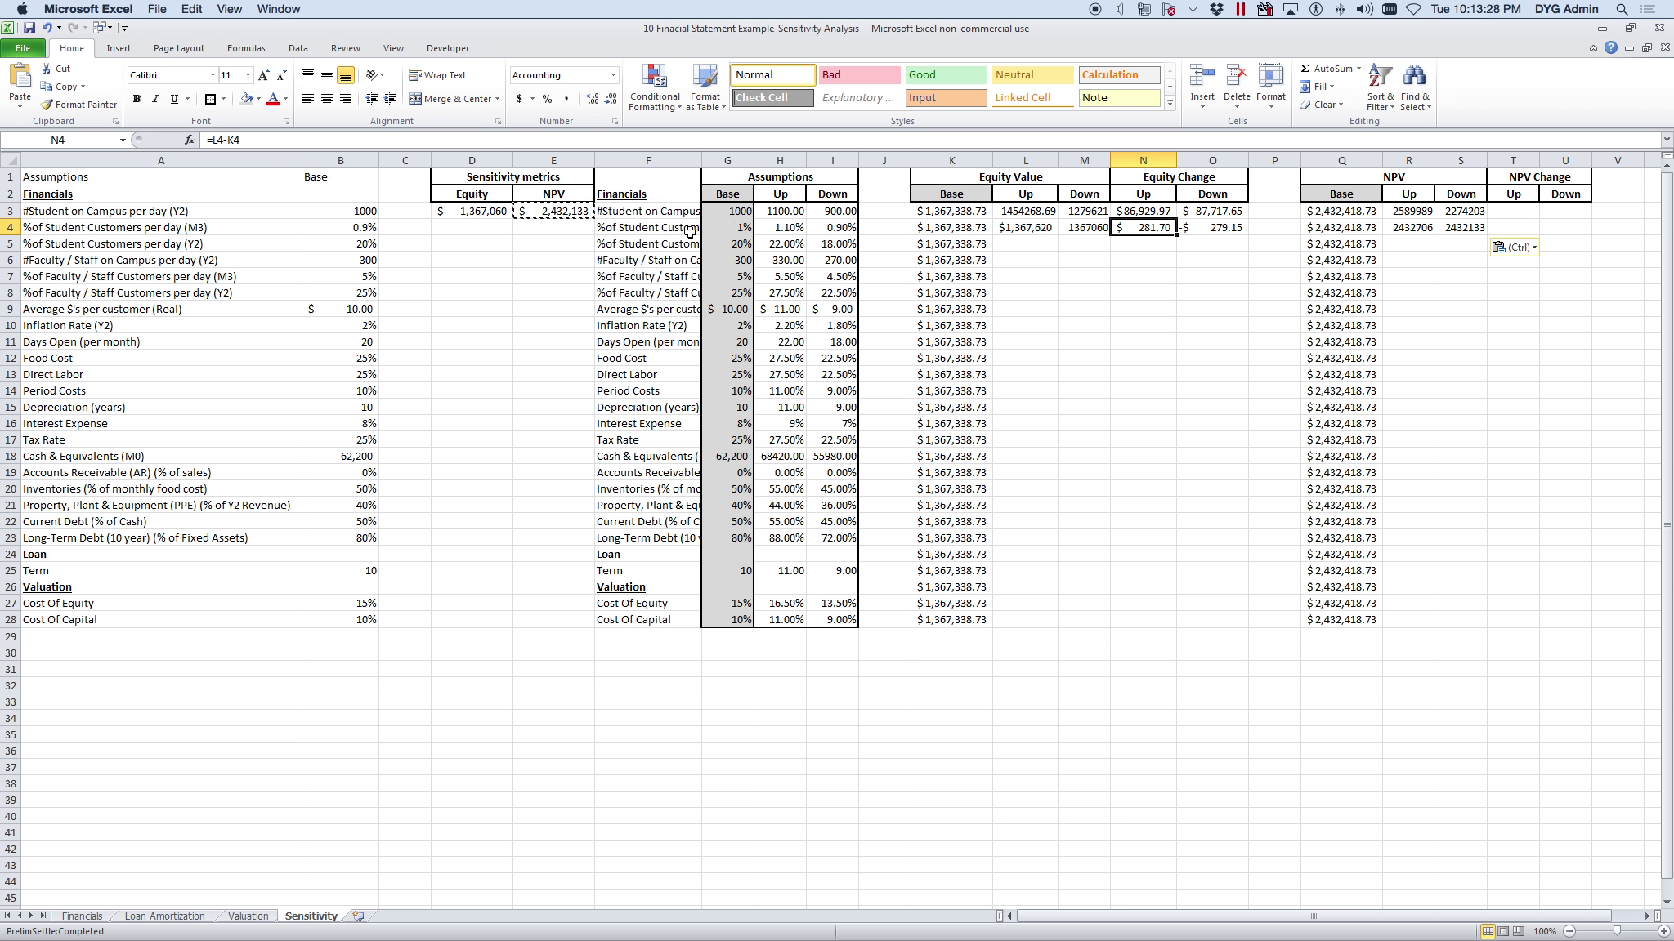
# - Reset B4 to 1% and set the third input in B5 to 22%
pyautogui.click(364, 229)
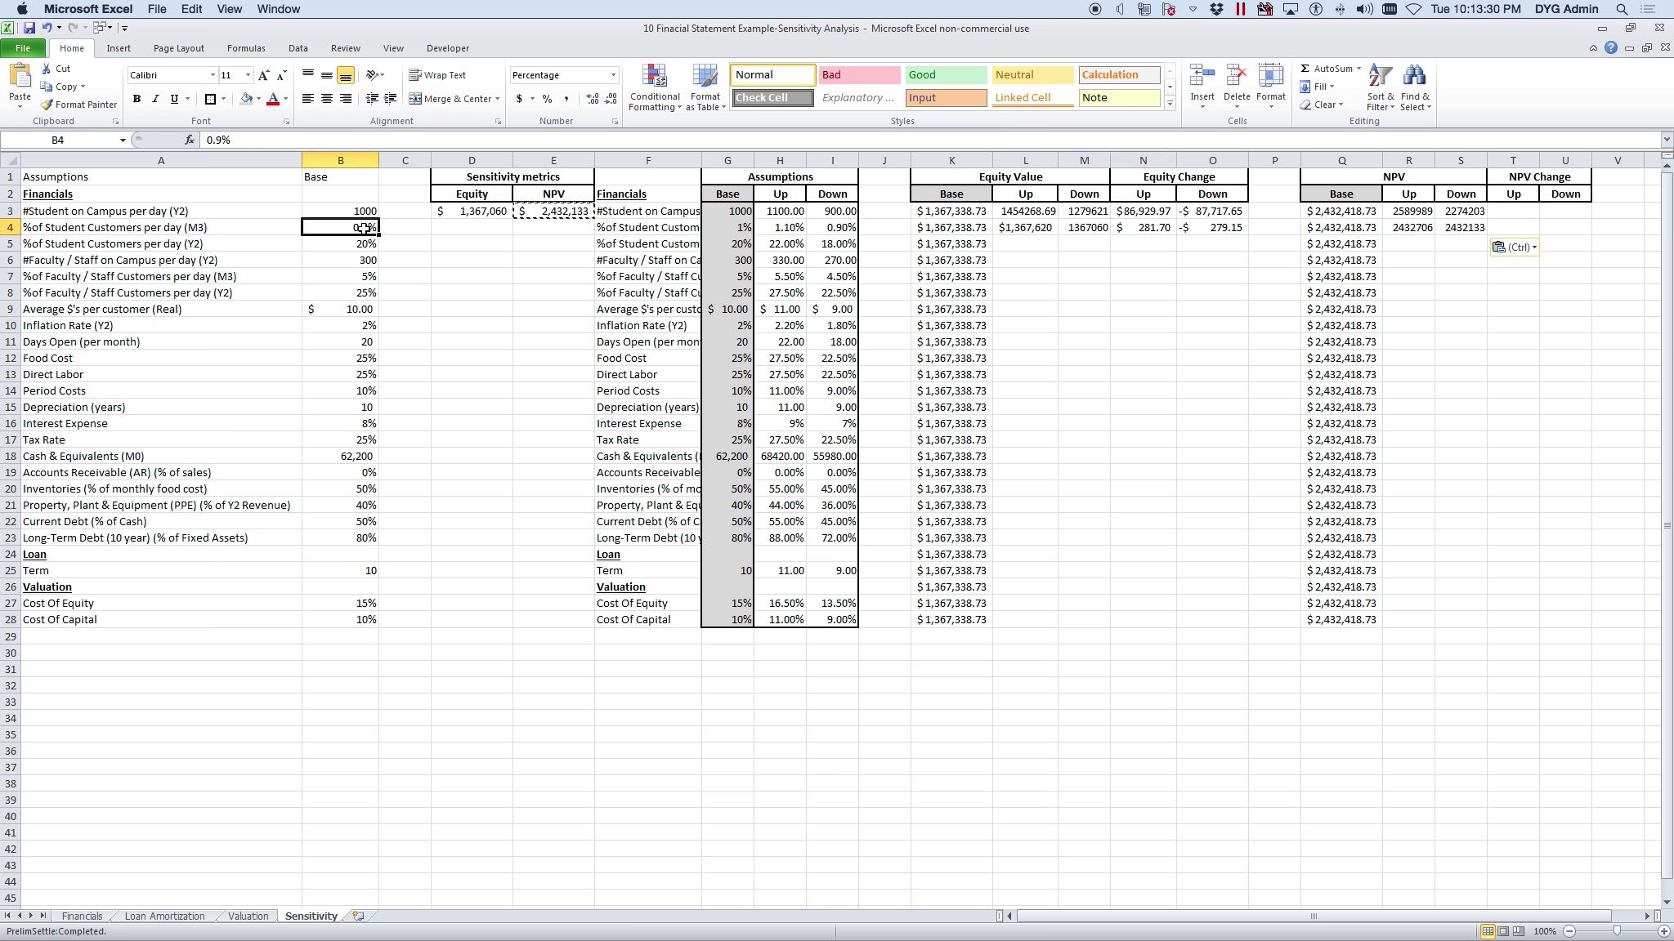
pyautogui.write('1')
pyautogui.press('Return')
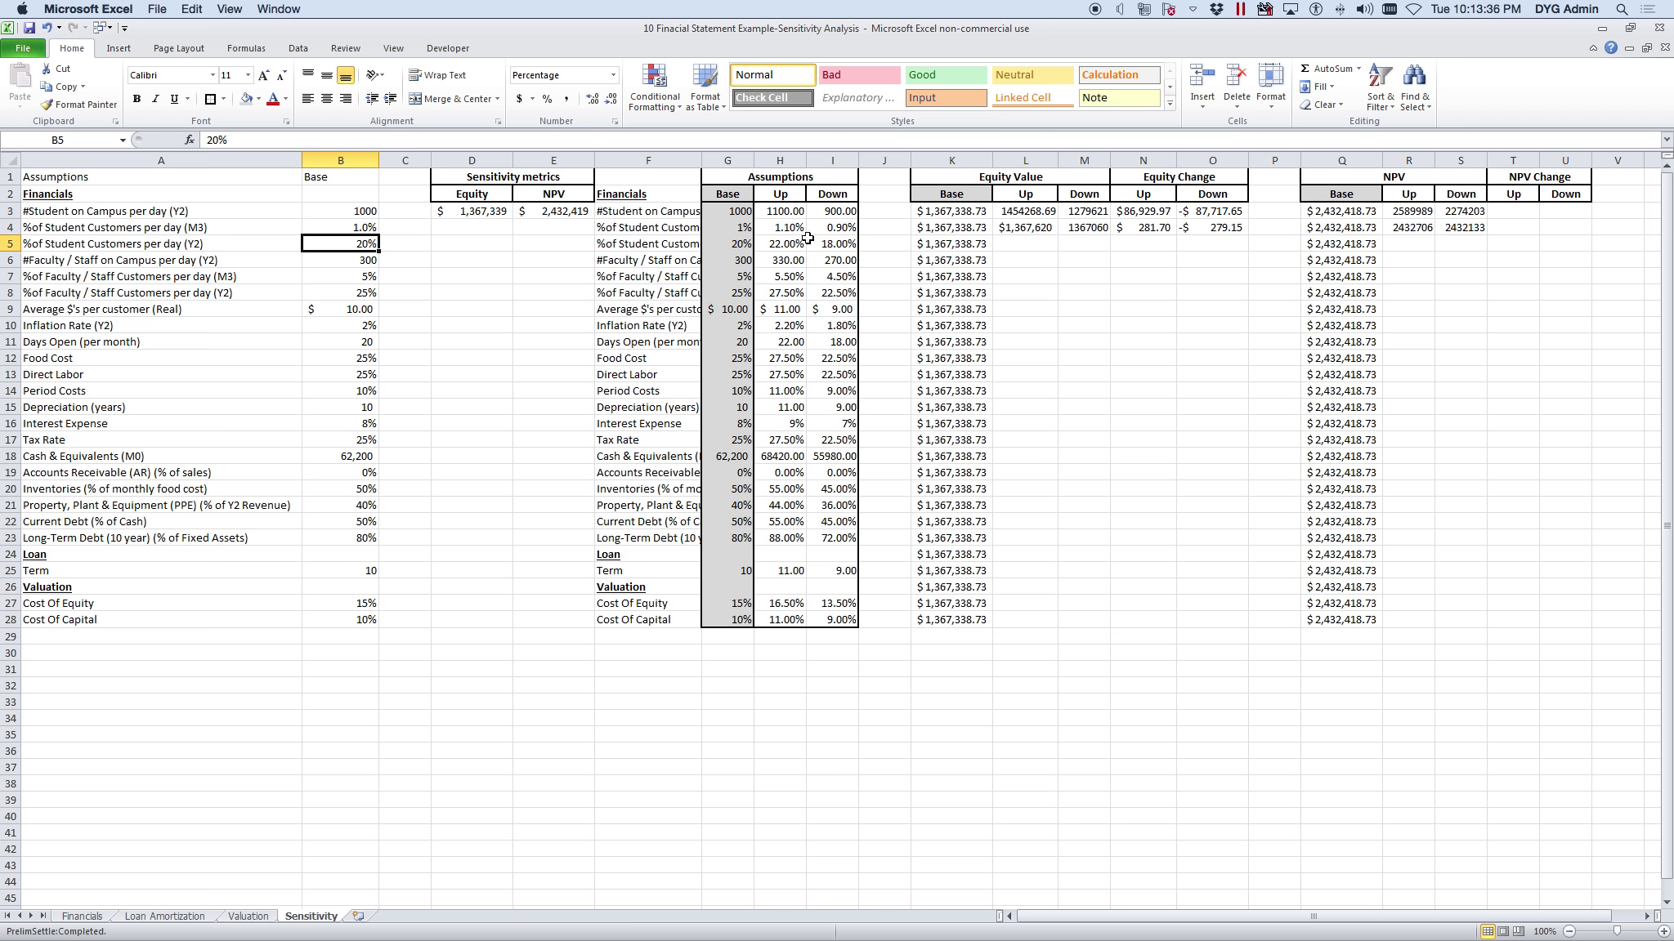
pyautogui.write('22')
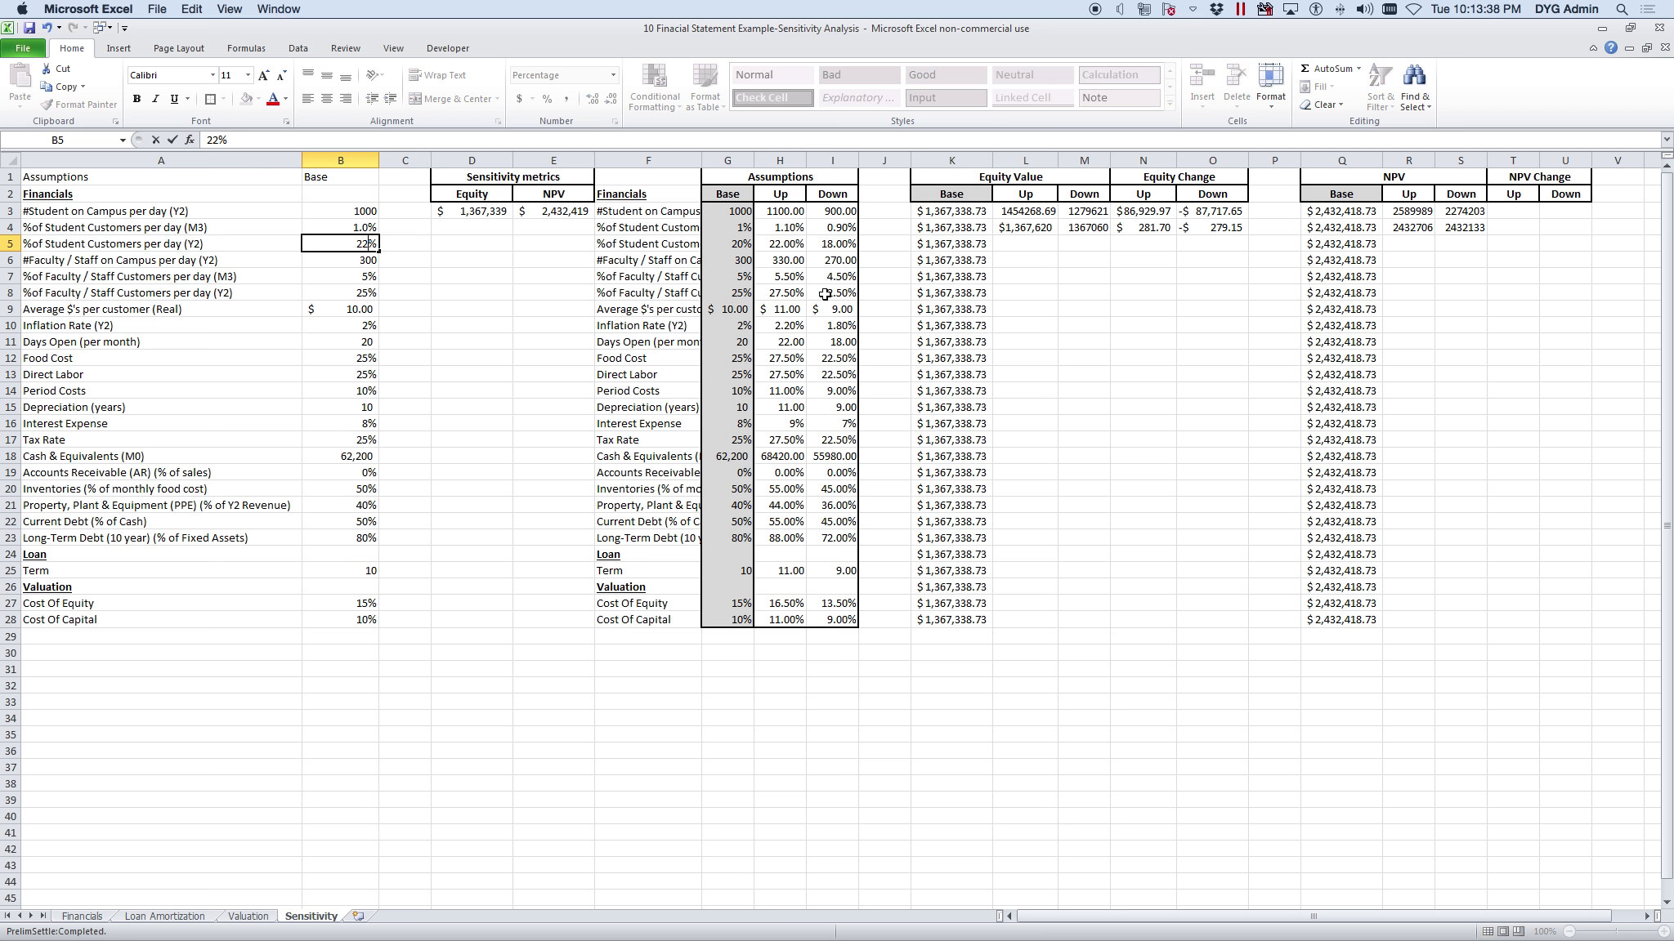
pyautogui.press('Return')
# - Record row 5's Up results as values: Equity 1453990.18 in L5 and NPV 2589704 in R5
pyautogui.click(485, 211)
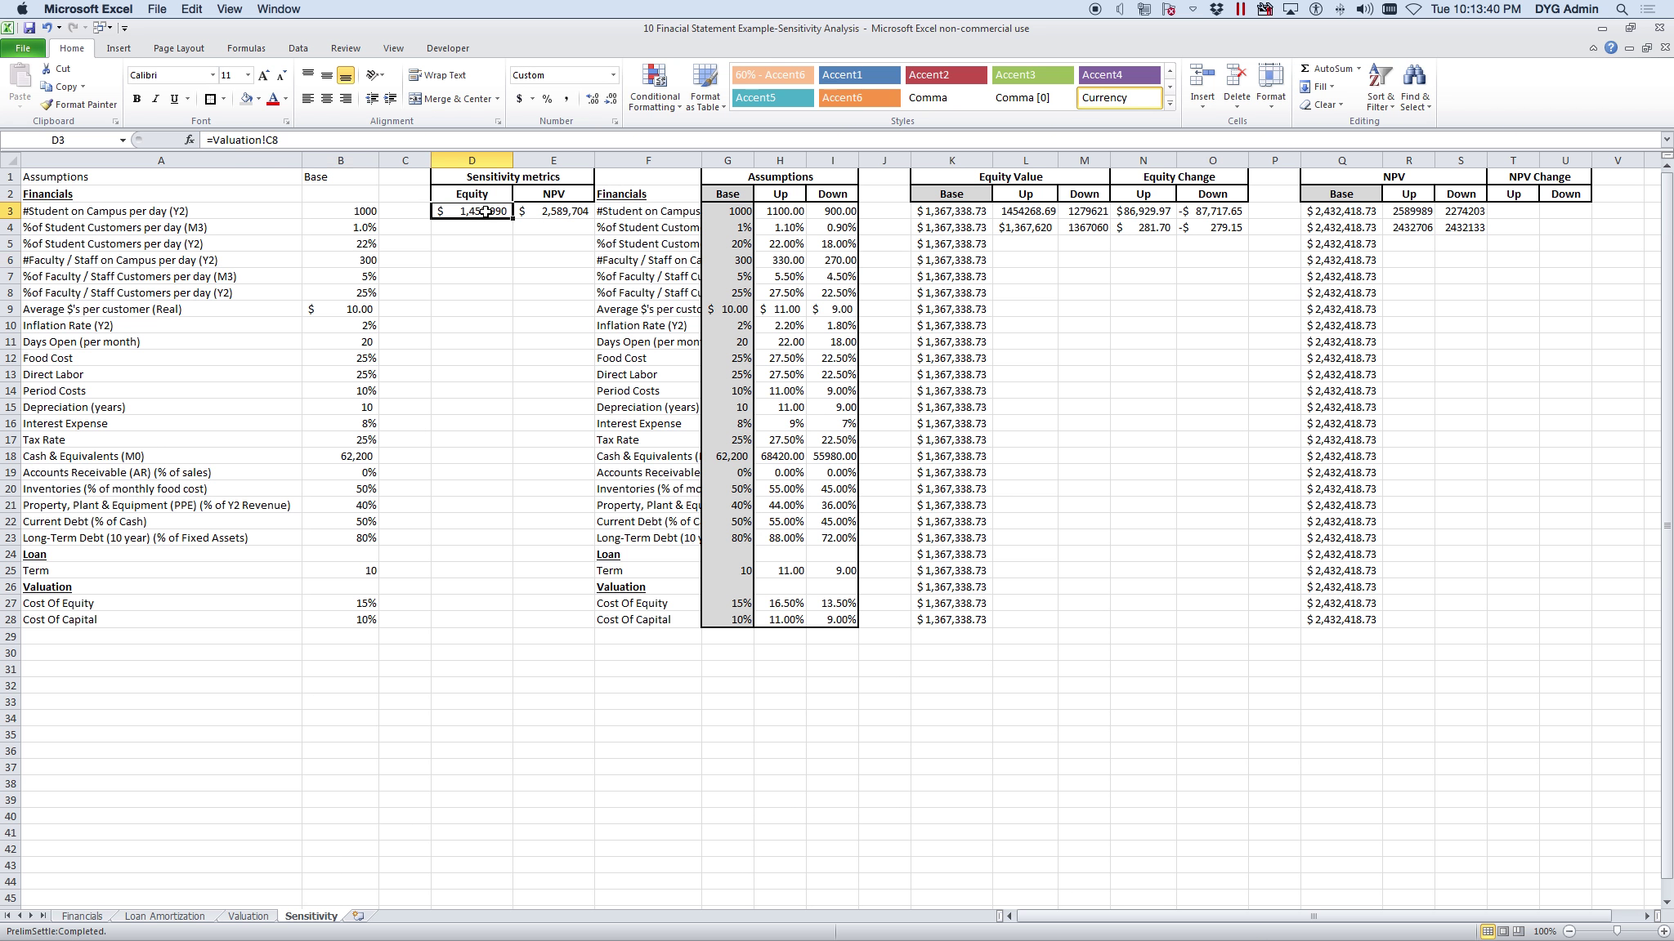
pyautogui.hotkey('ctrl', 'c')
pyautogui.rightClick(1022, 245)
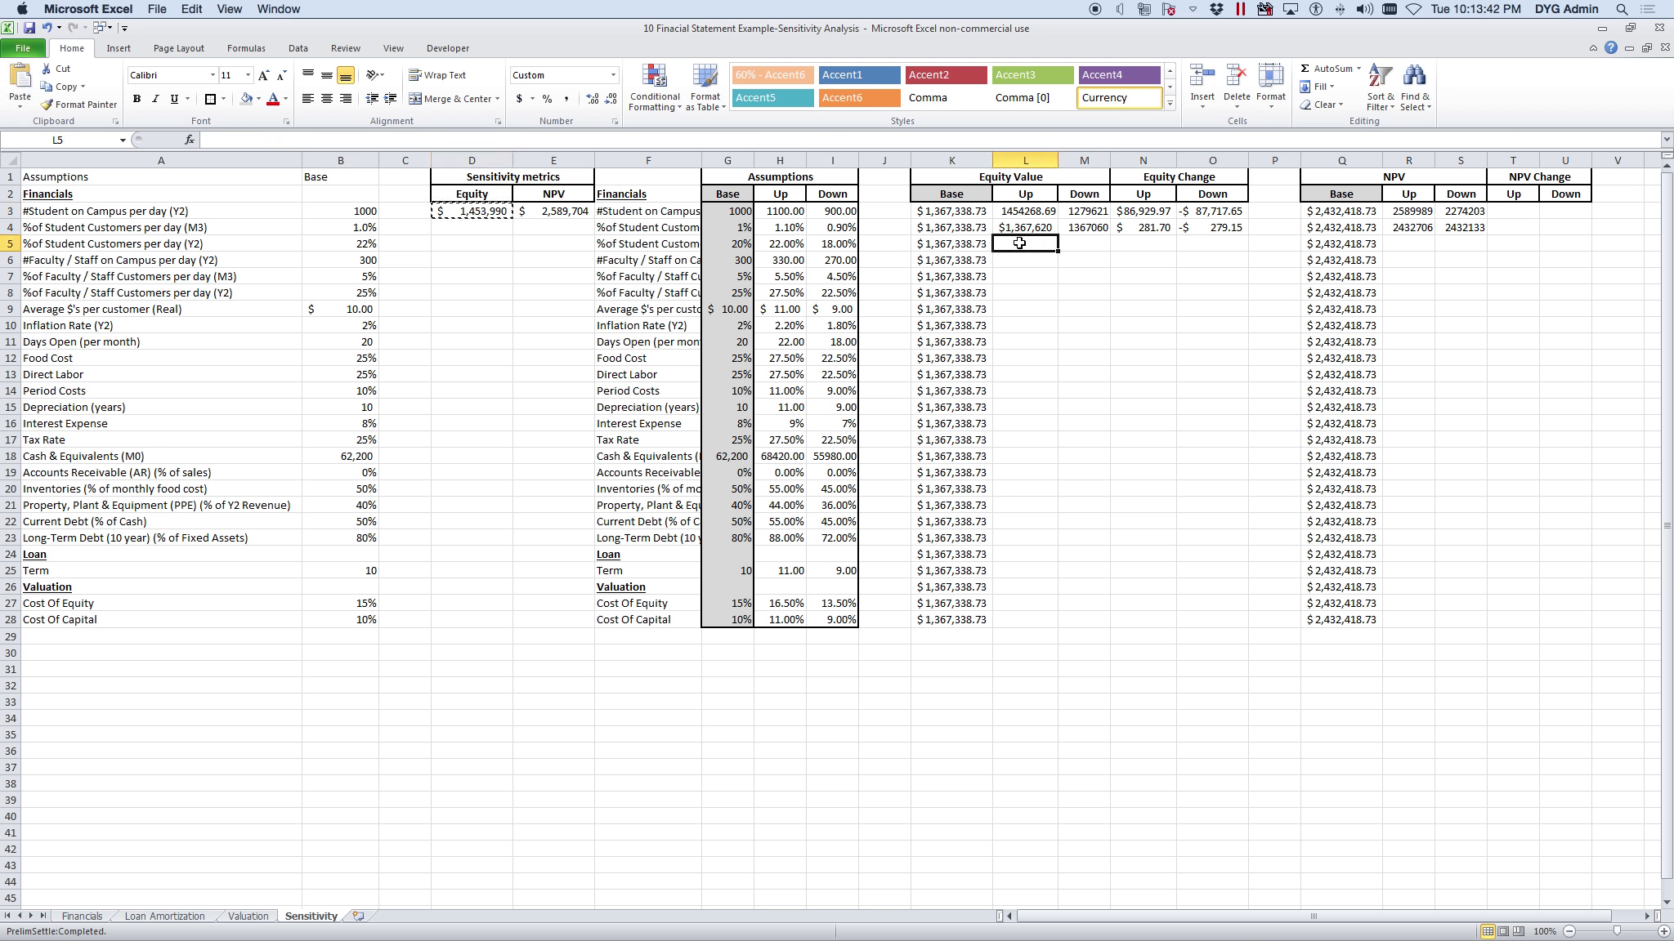
pyautogui.click(1077, 311)
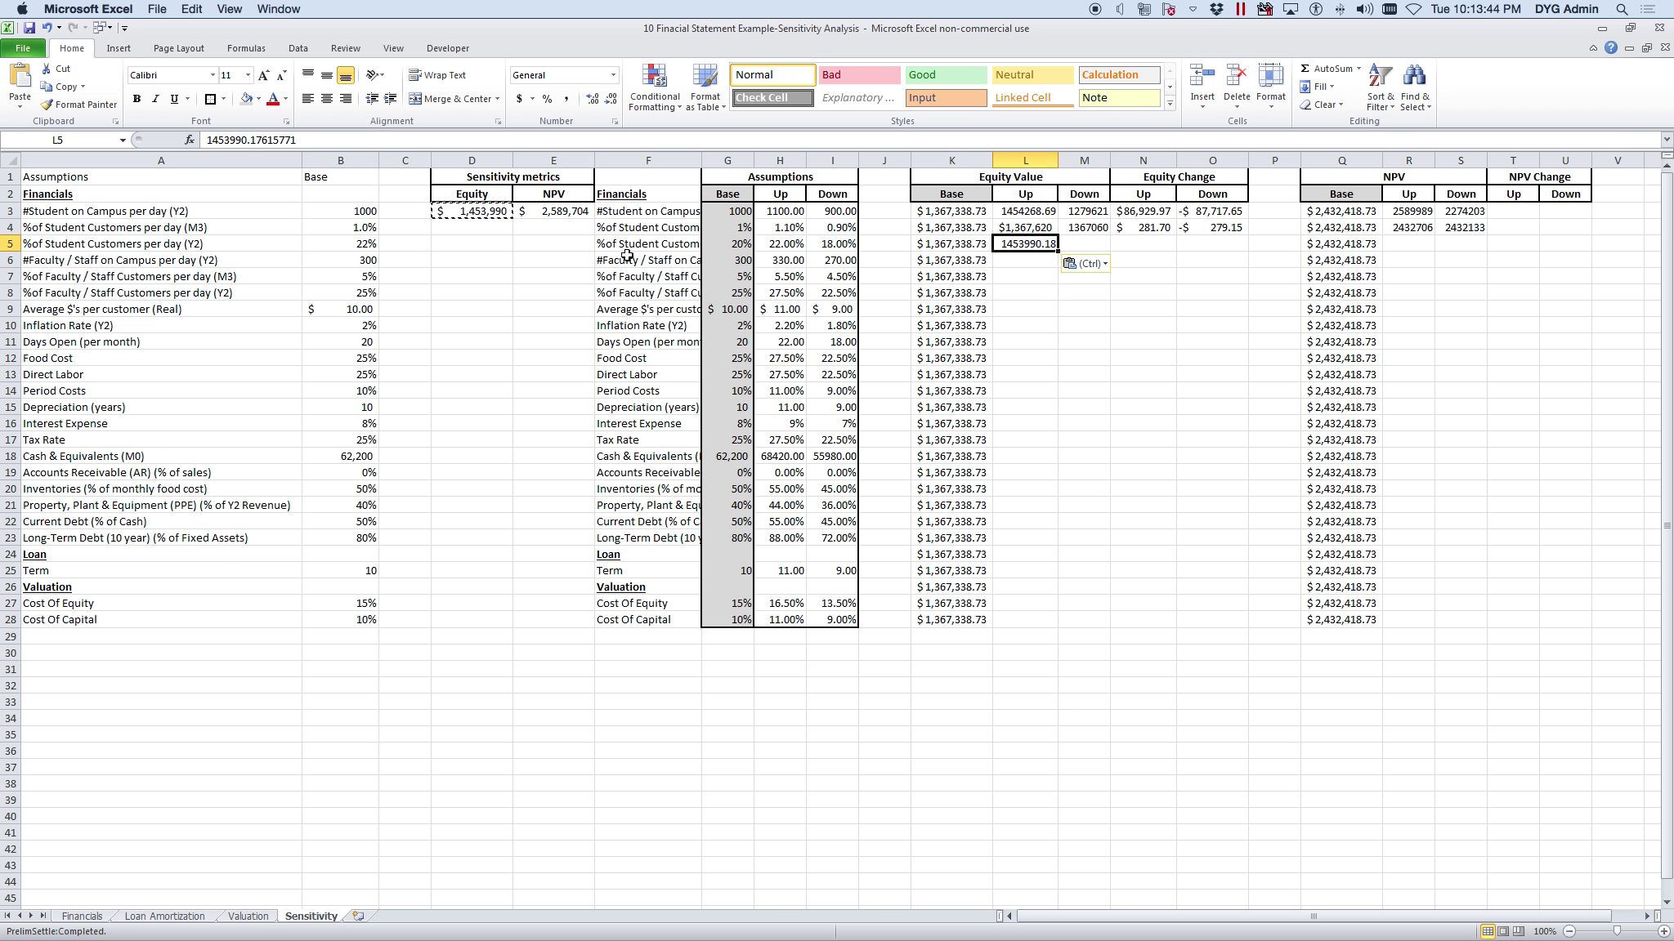
pyautogui.click(556, 213)
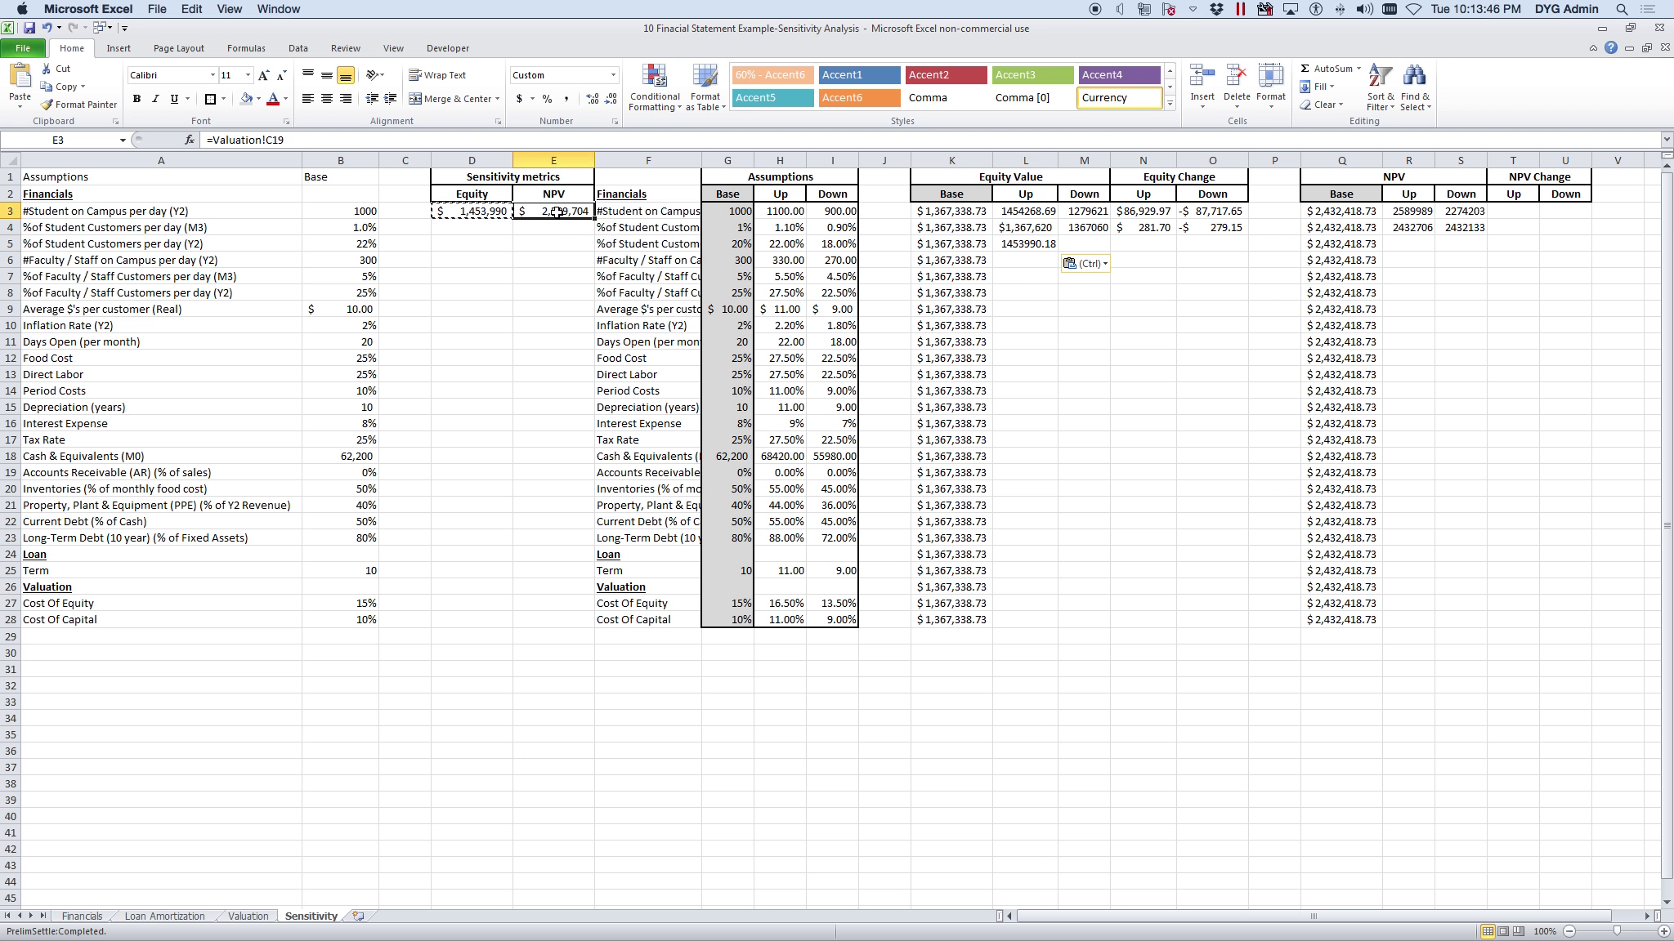
pyautogui.hotkey('ctrl', 'c')
pyautogui.rightClick(1408, 244)
pyautogui.click(1464, 308)
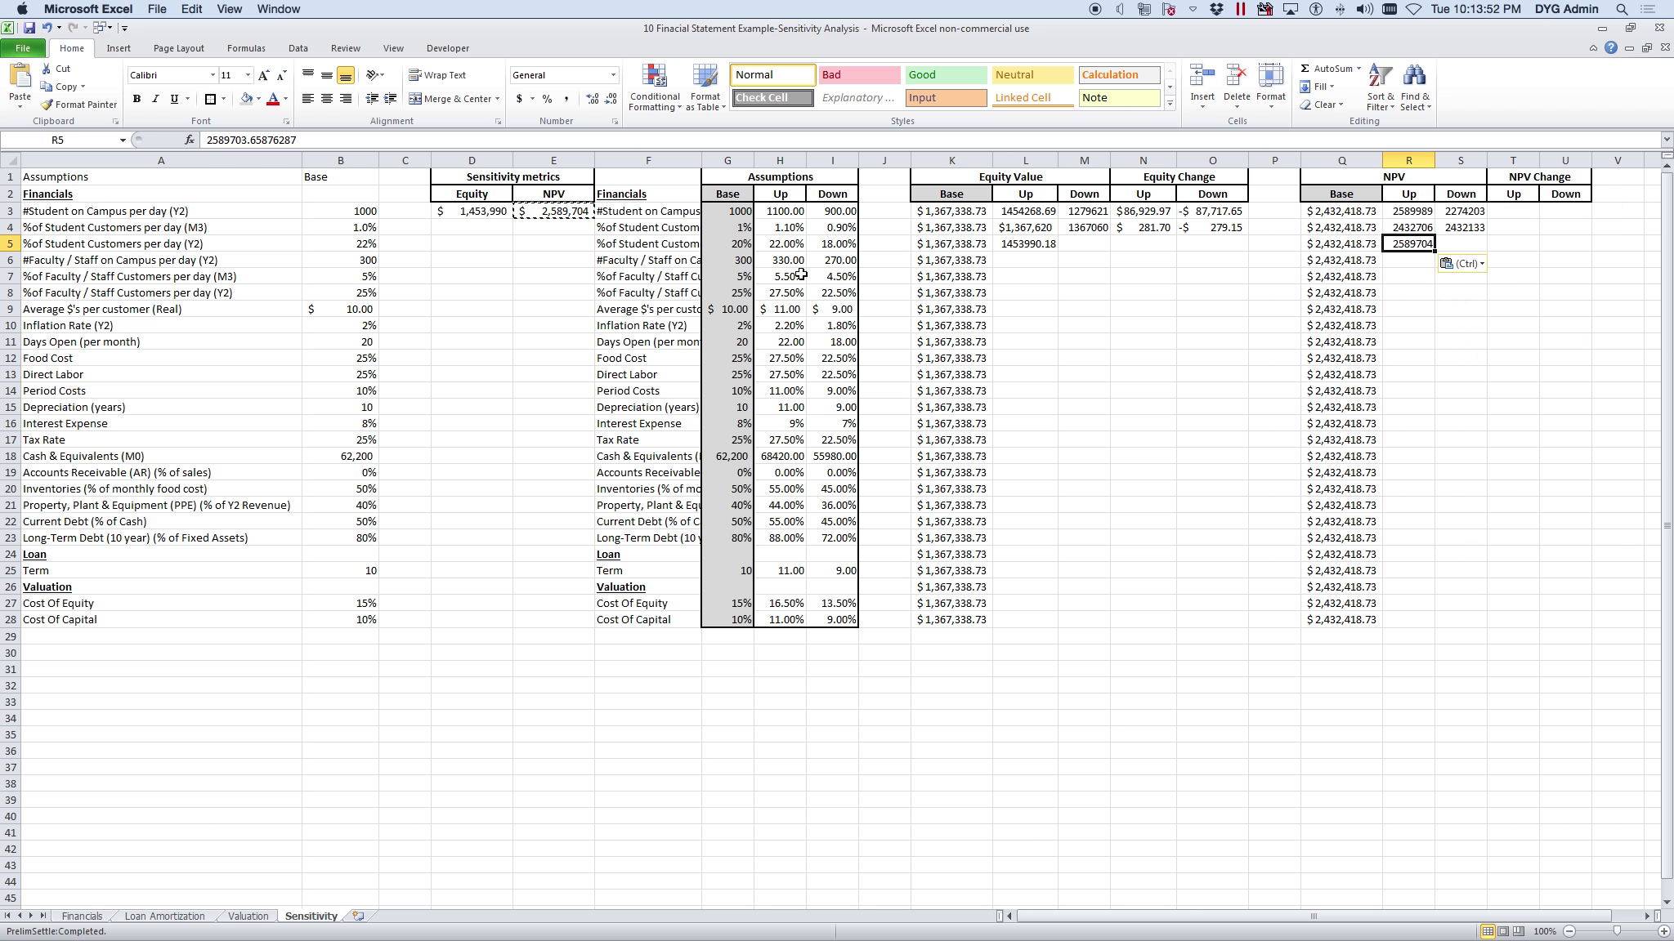
pyautogui.click(357, 245)
# - Set B5 to 18% and paste the D3 equity result as a value into M5 (1279903)
pyautogui.write('18')
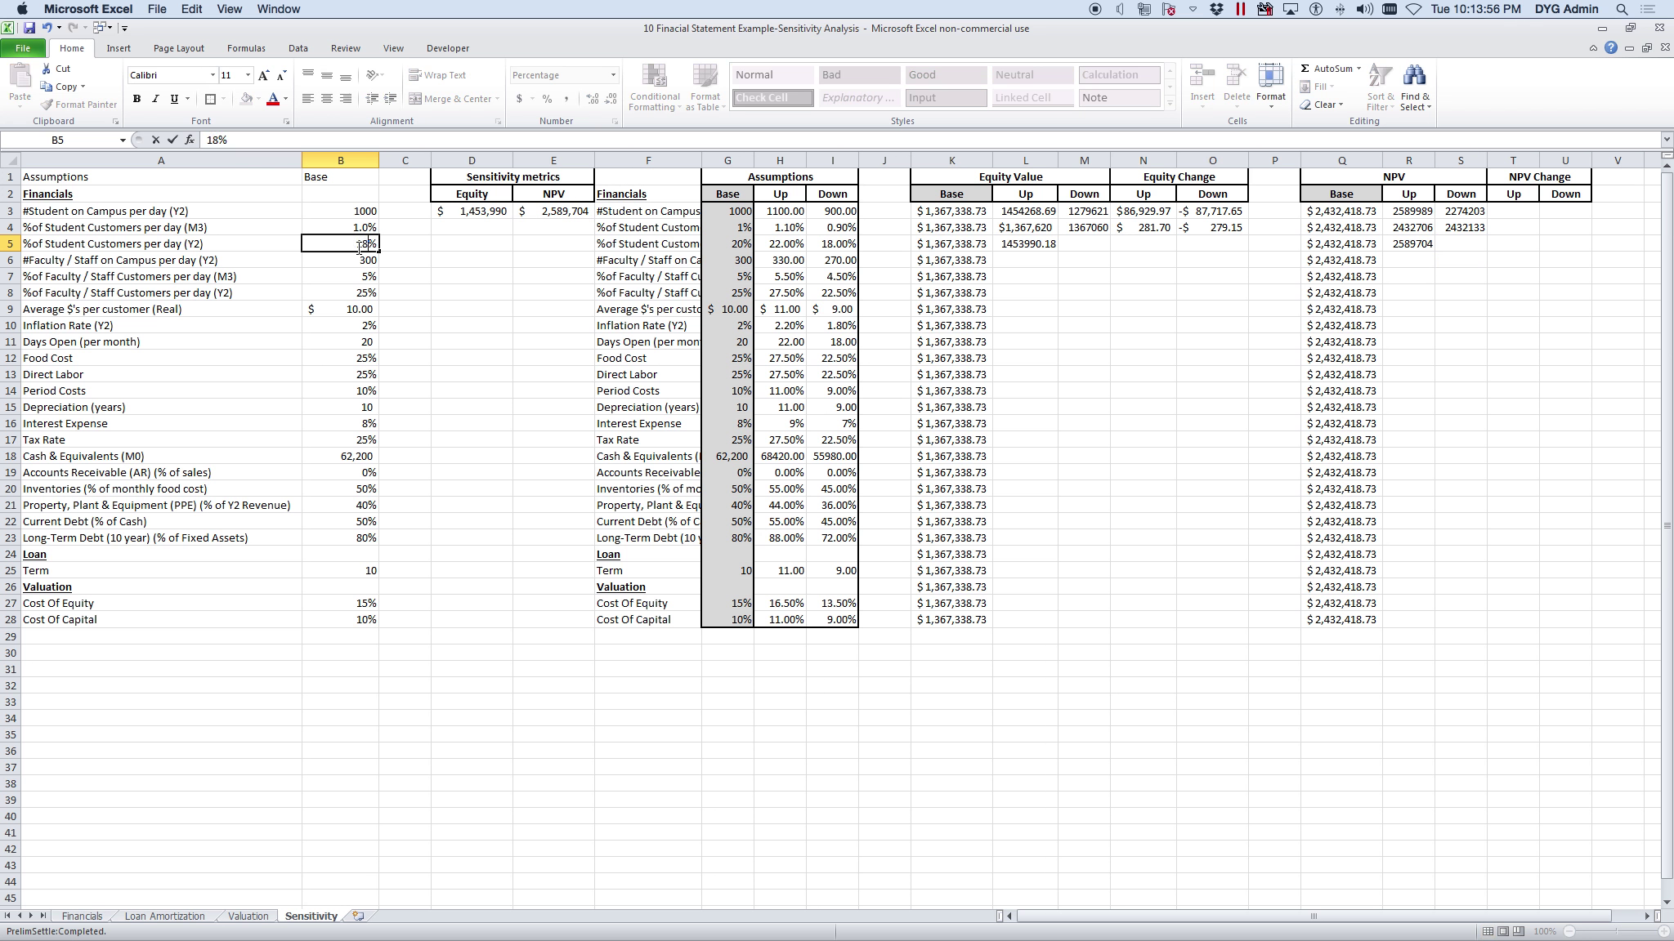
pyautogui.press('Return')
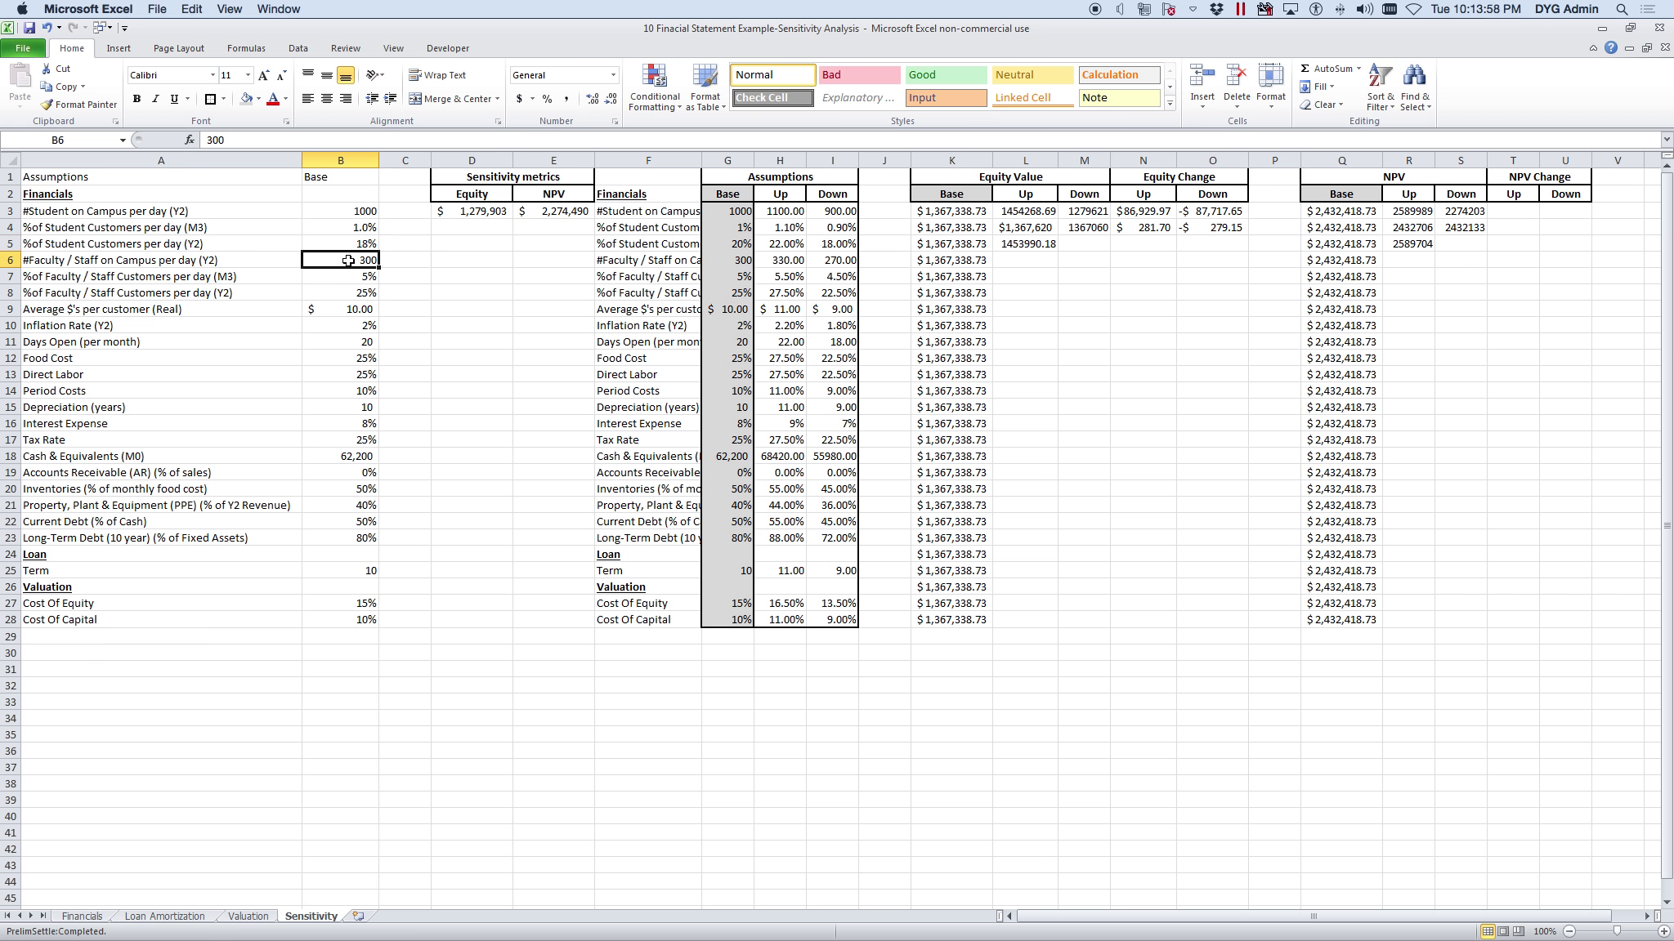
pyautogui.click(492, 212)
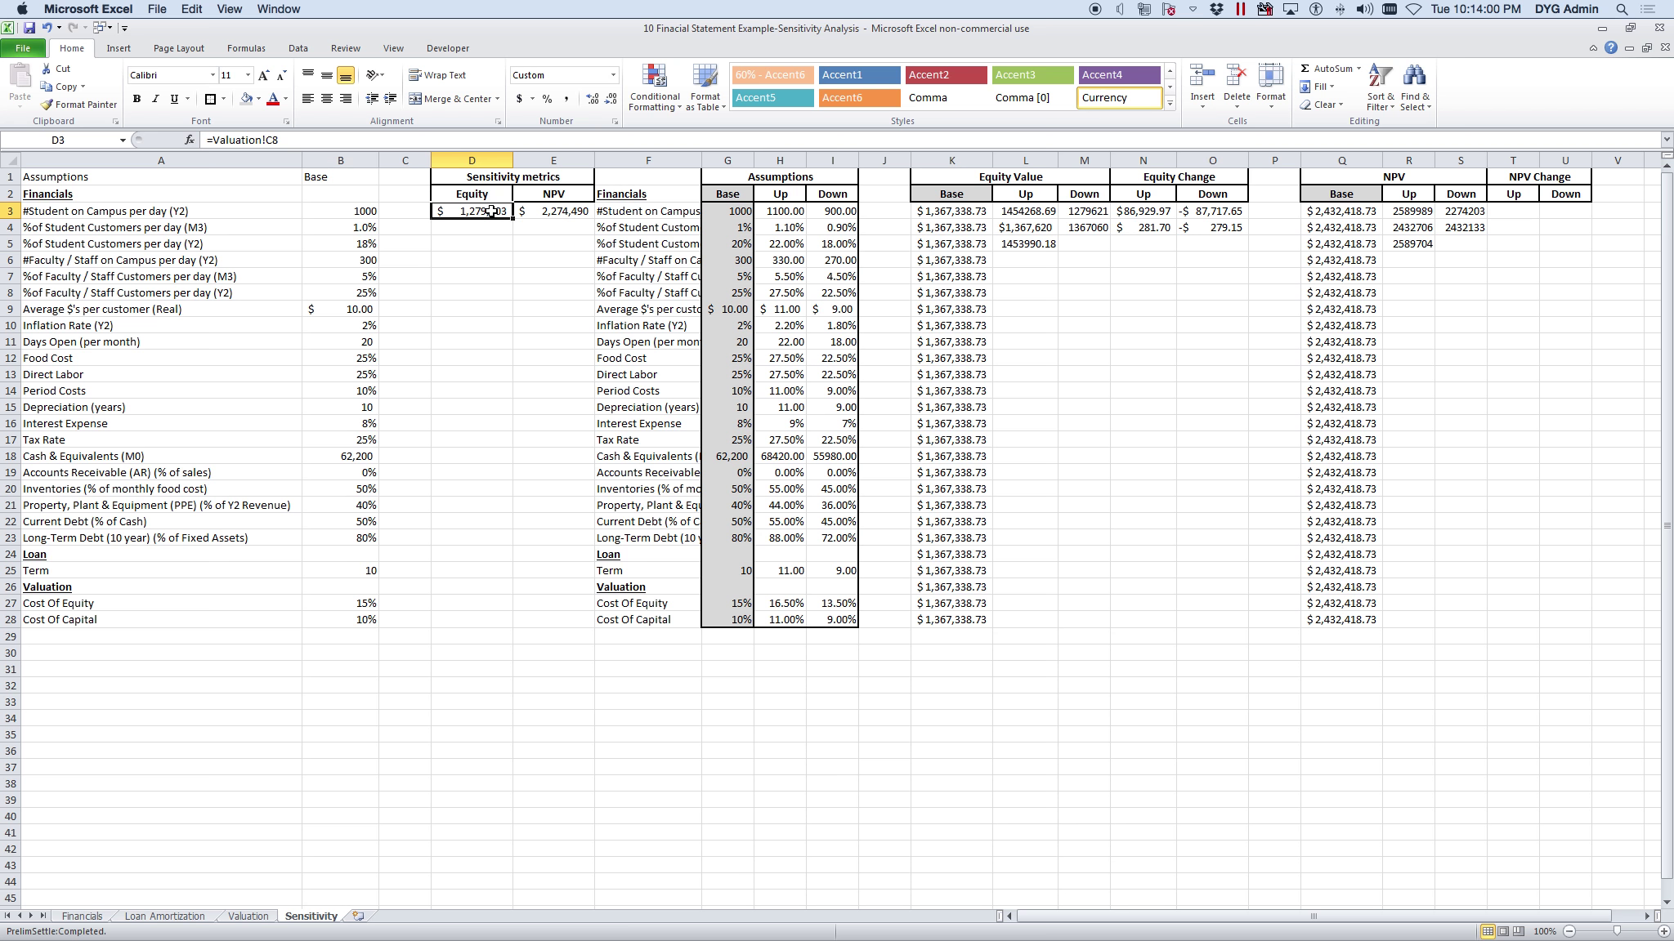
pyautogui.hotkey('ctrl', 'c')
pyautogui.click(1097, 243)
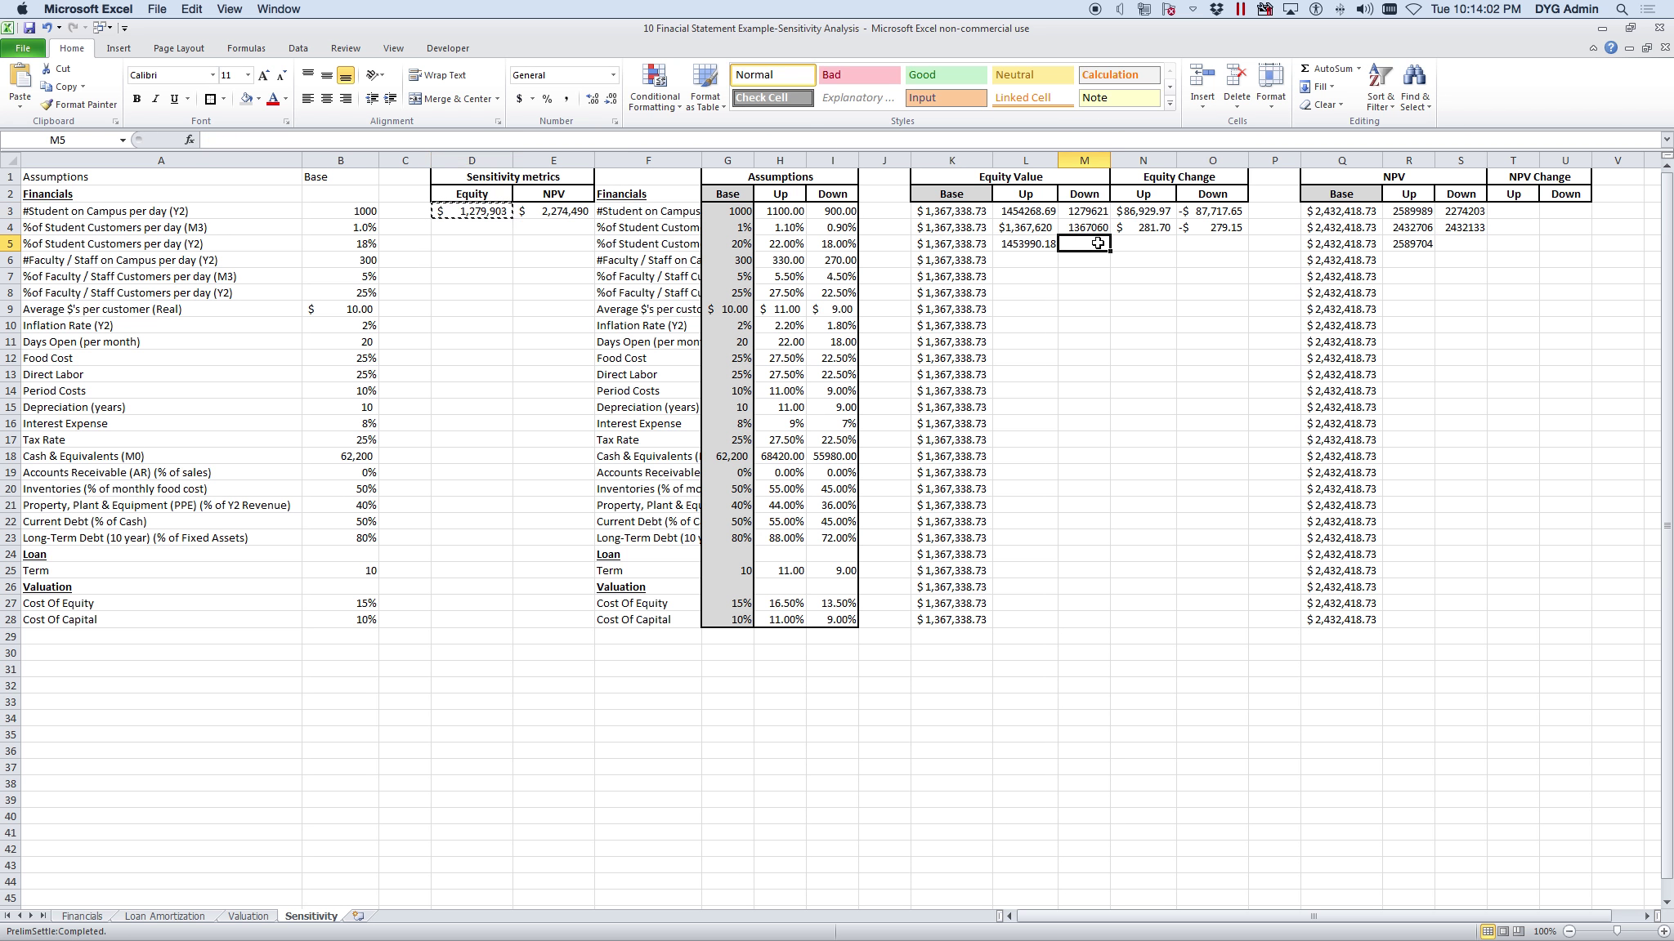
pyautogui.rightClick(1098, 243)
pyautogui.click(1157, 309)
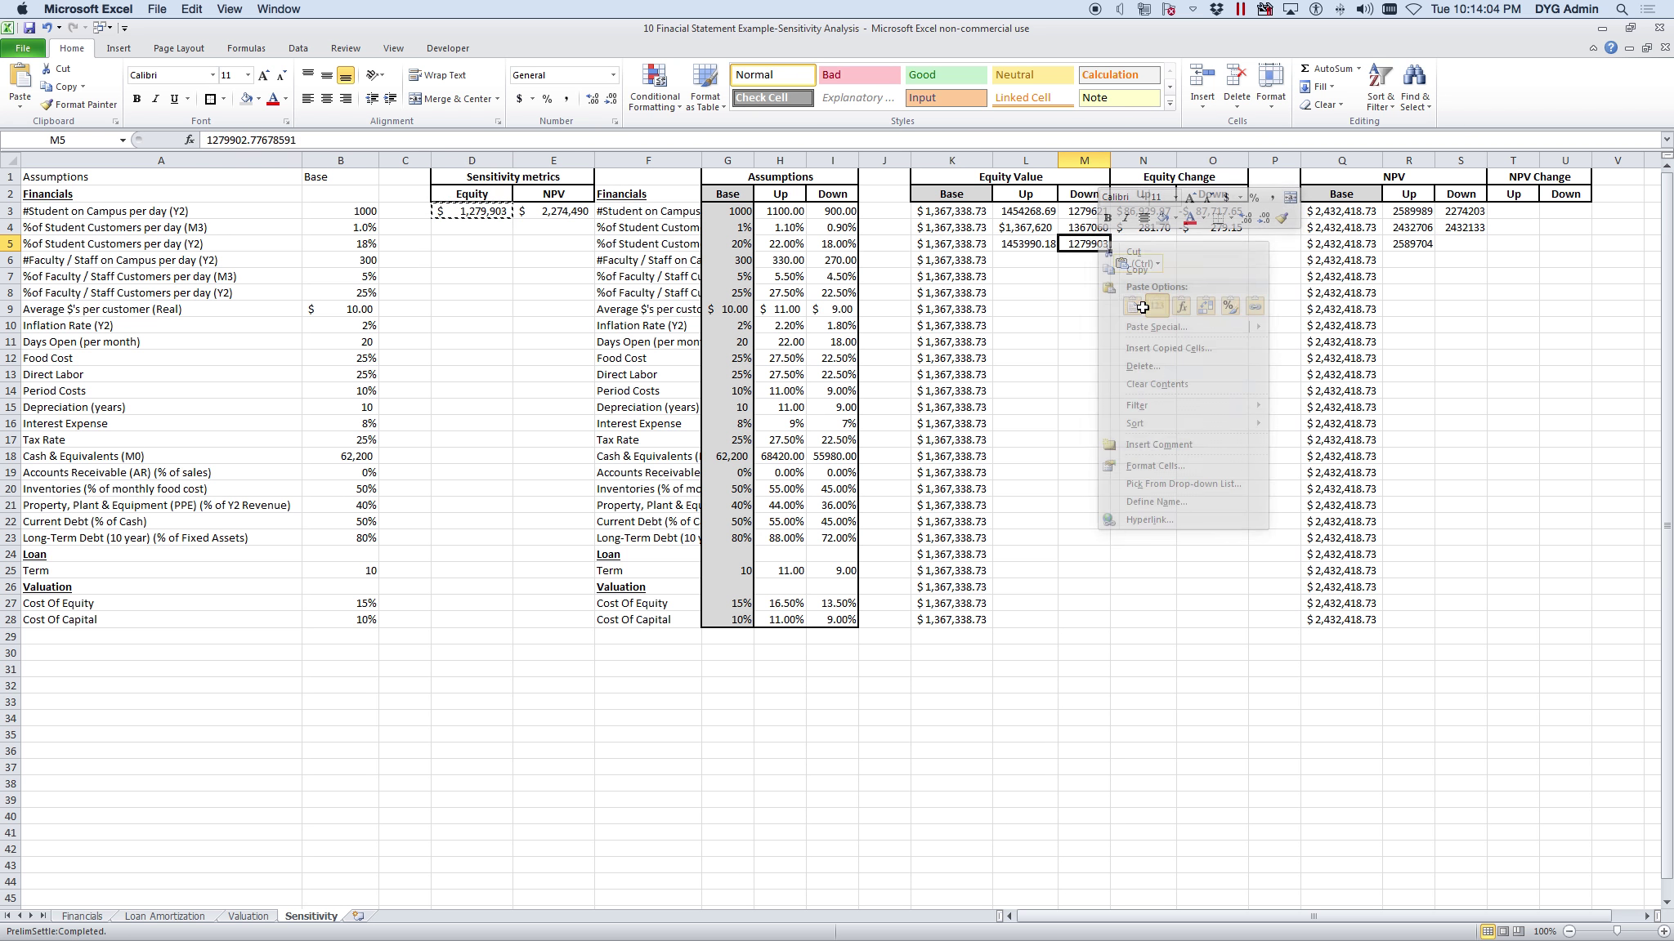
# - Paste the E3 NPV result as a value into S5 (2274490)
pyautogui.click(1006, 247)
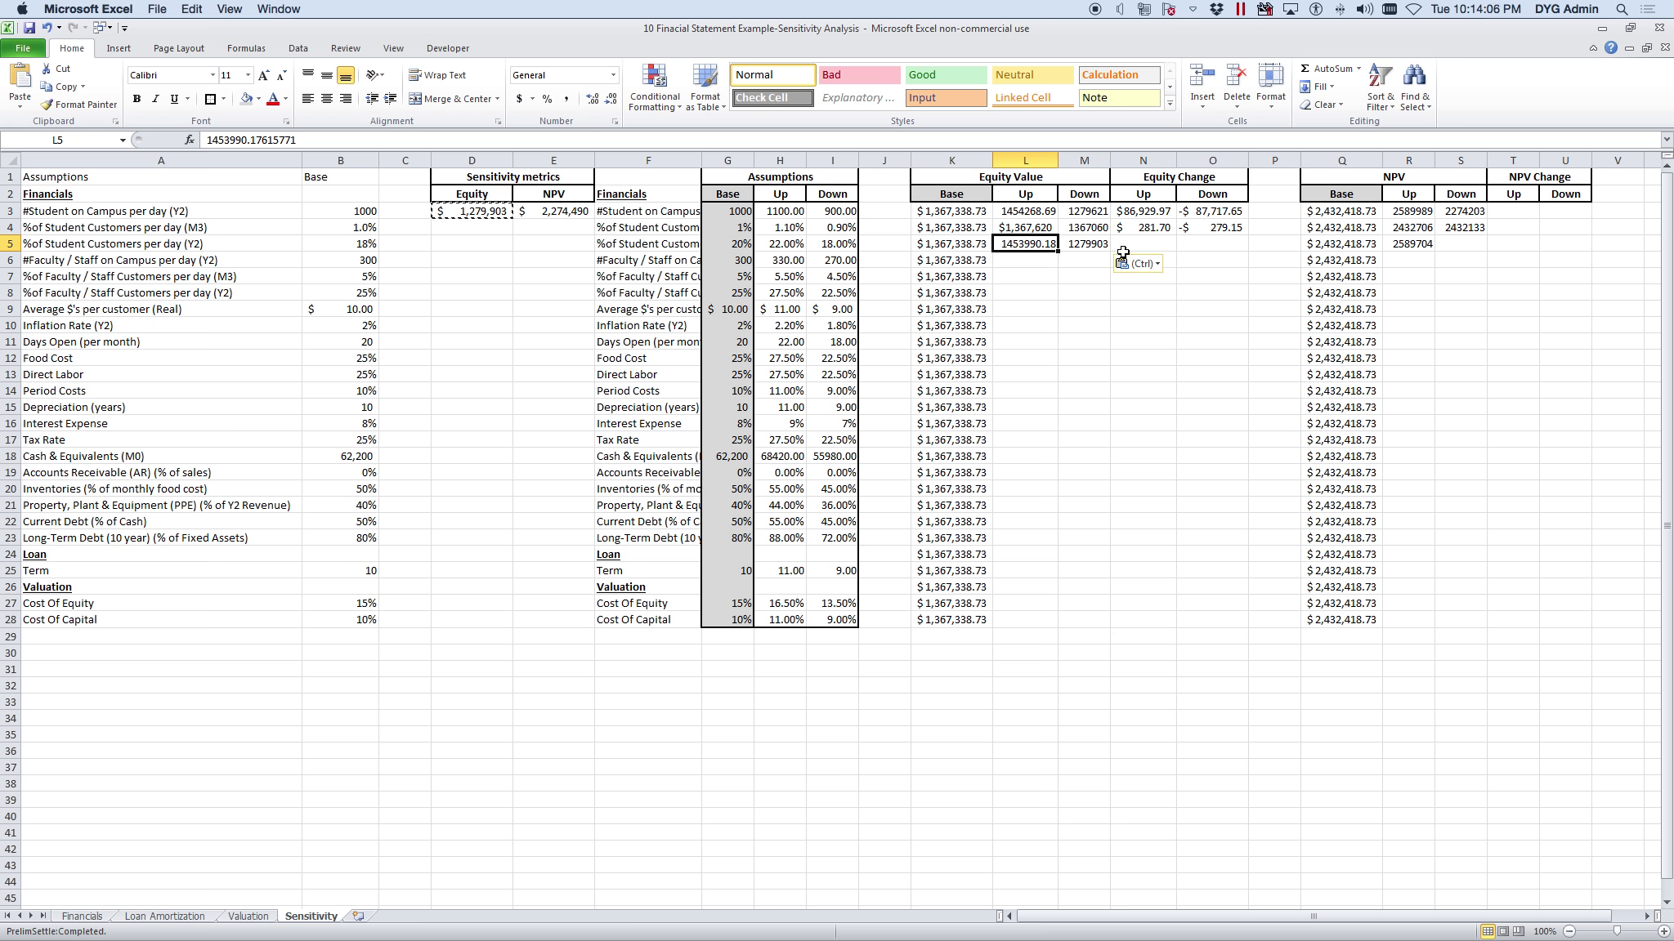
pyautogui.click(565, 215)
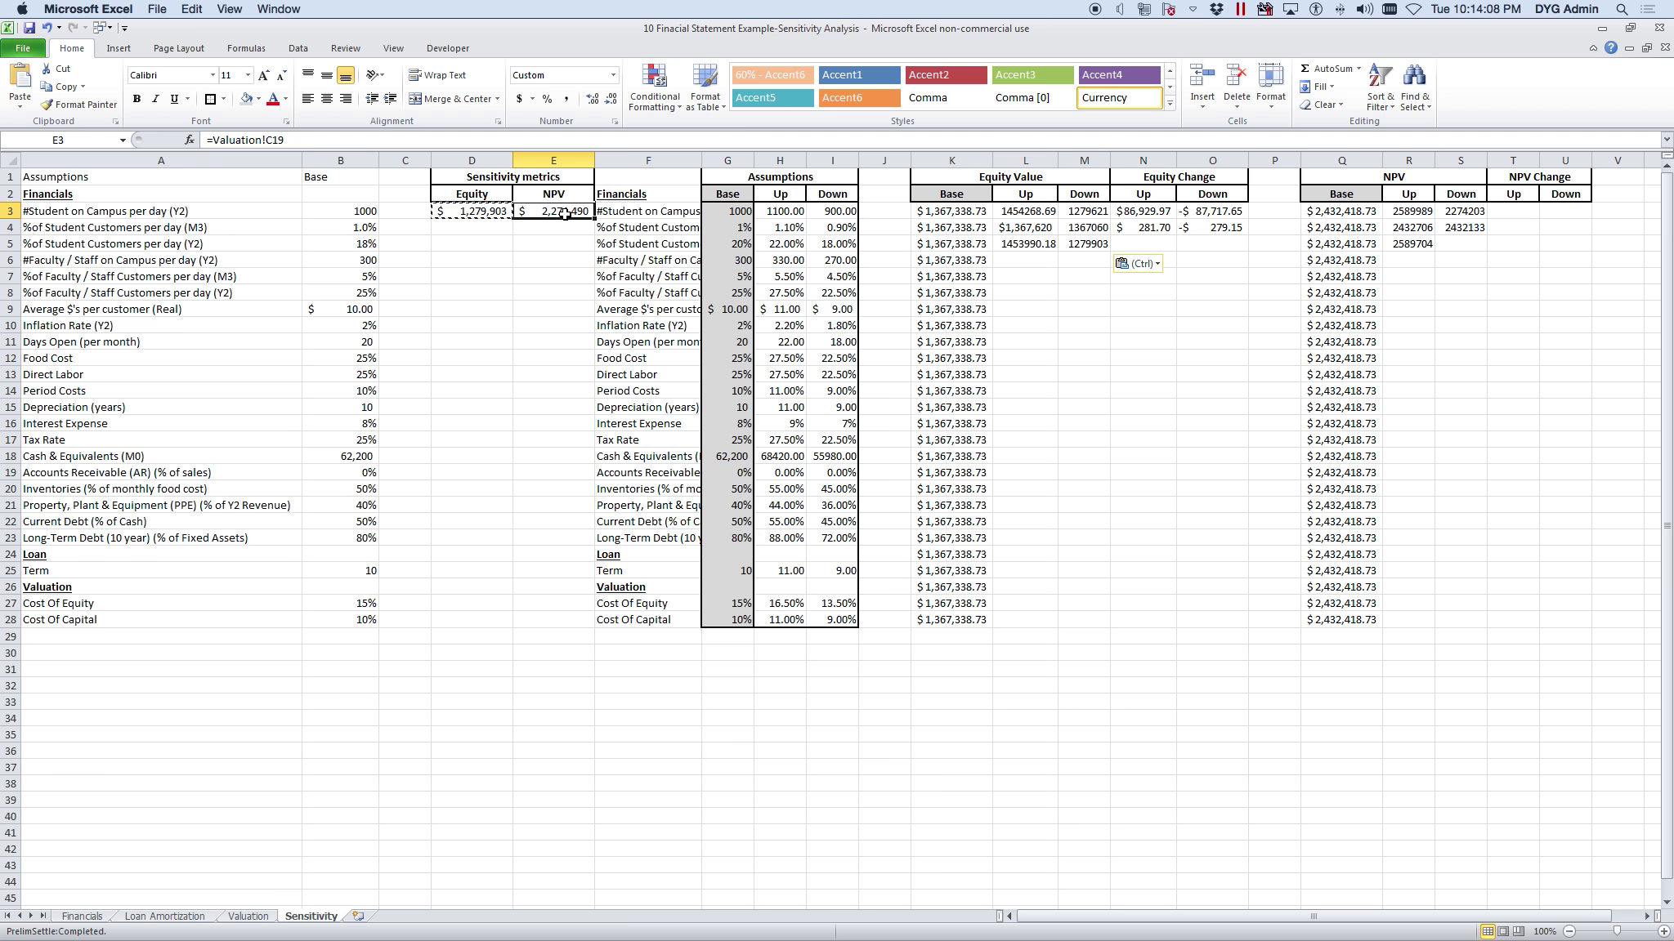
pyautogui.hotkey('ctrl', 'c')
pyautogui.click(1453, 249)
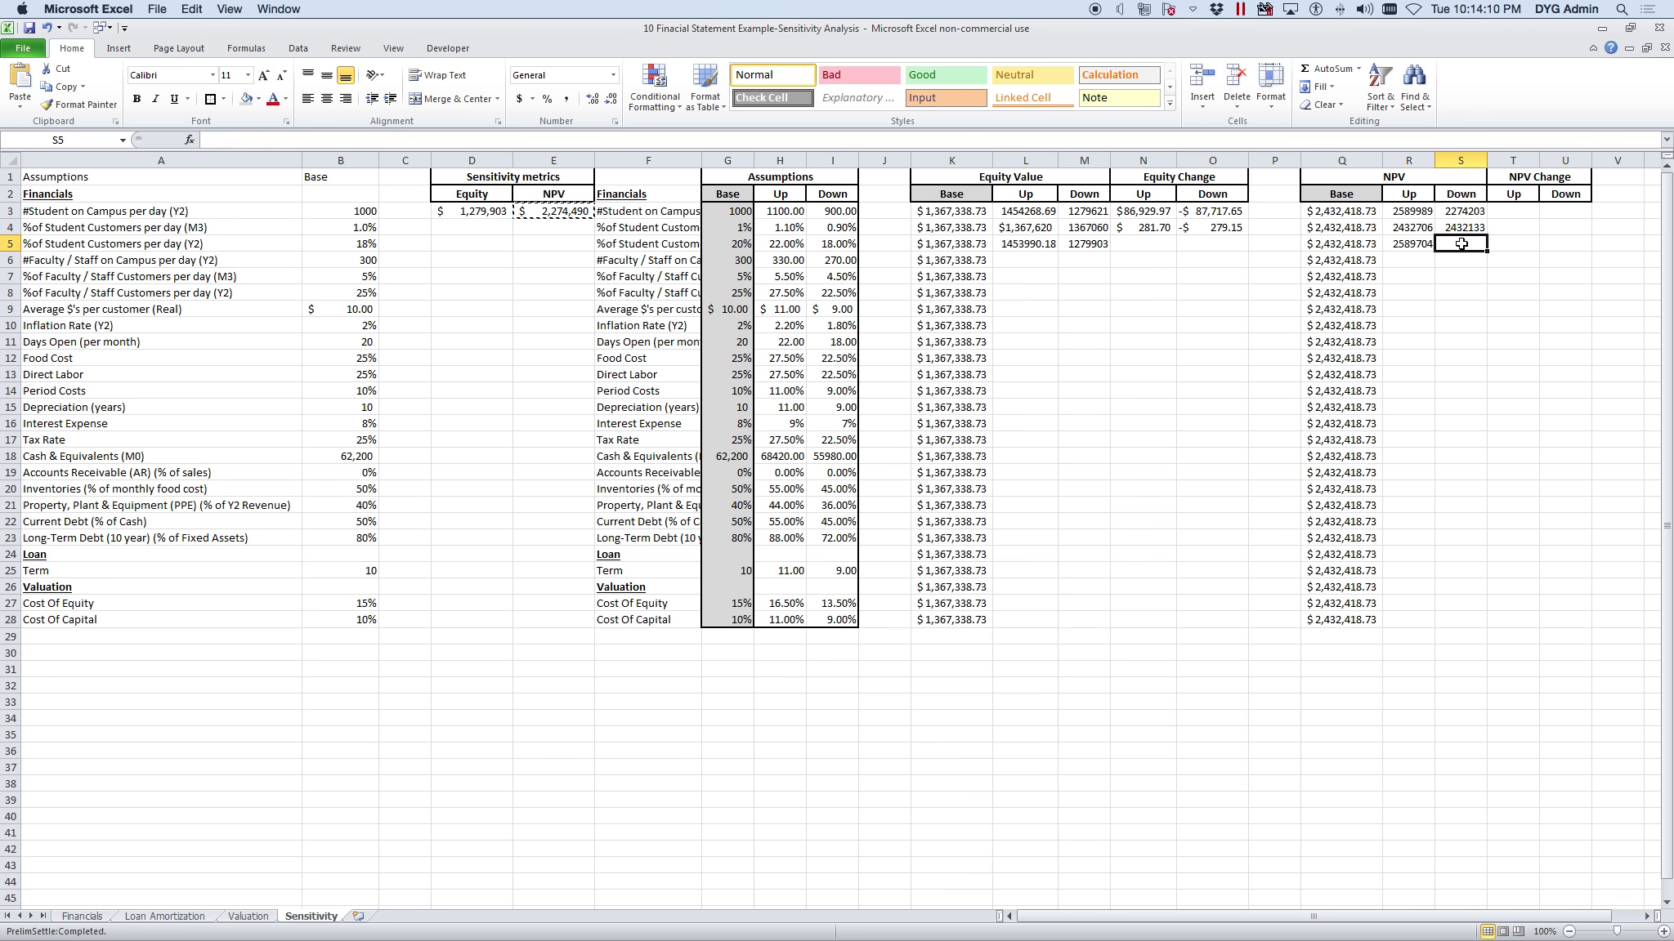
pyautogui.rightClick(1453, 249)
pyautogui.click(1521, 307)
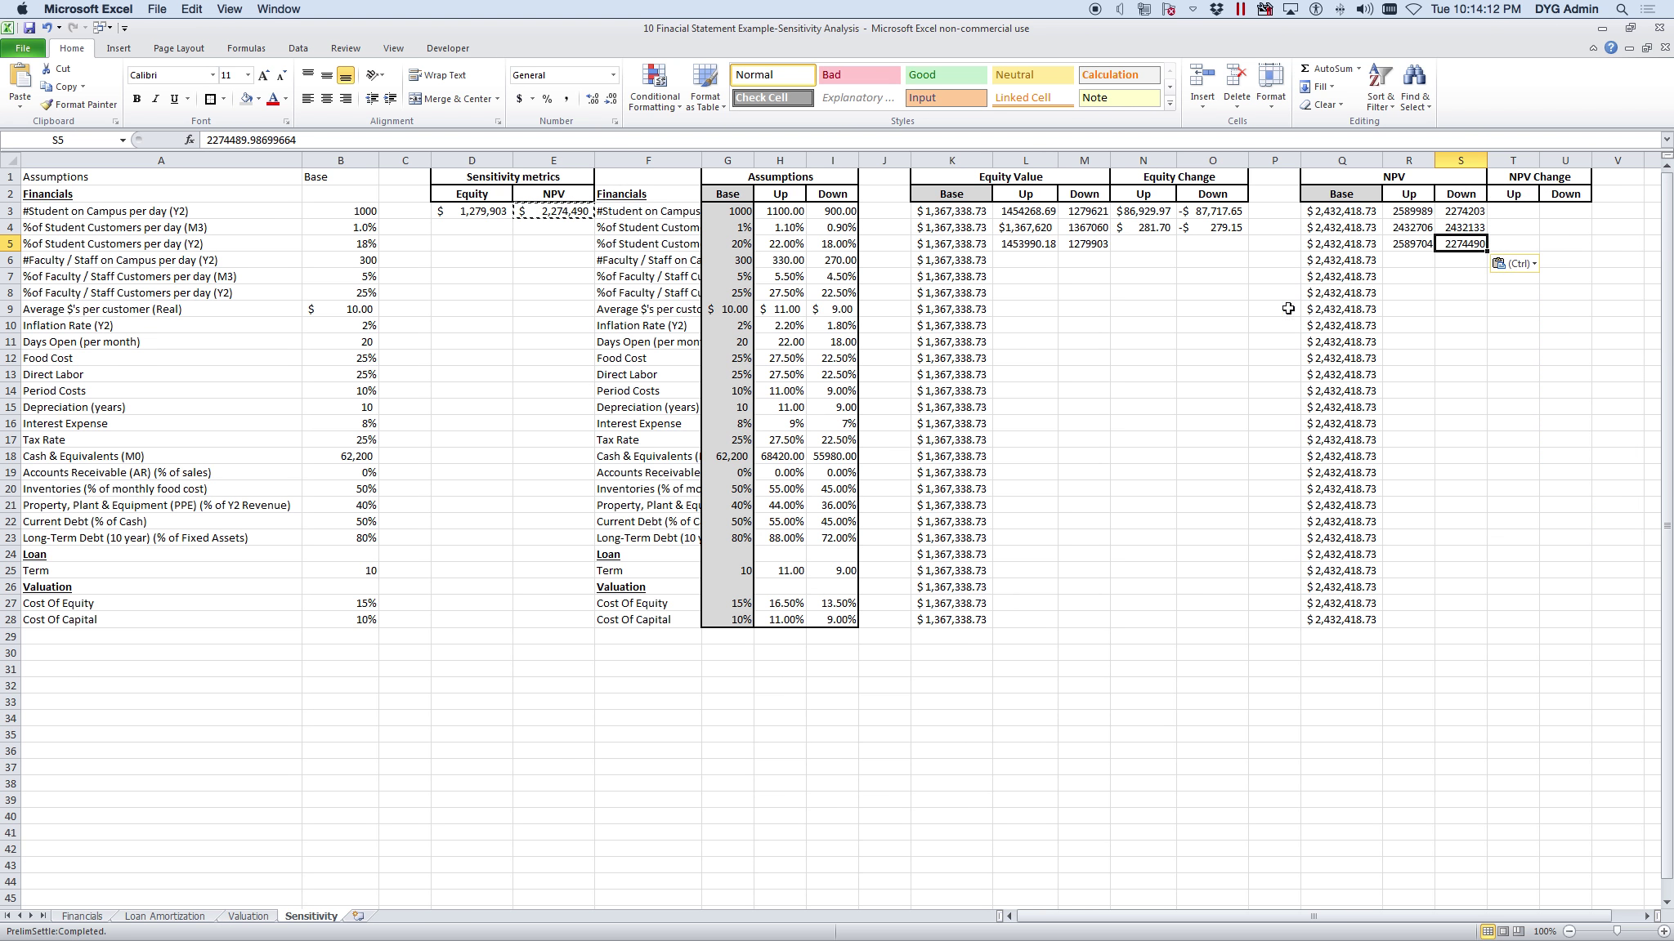
pyautogui.click(1274, 308)
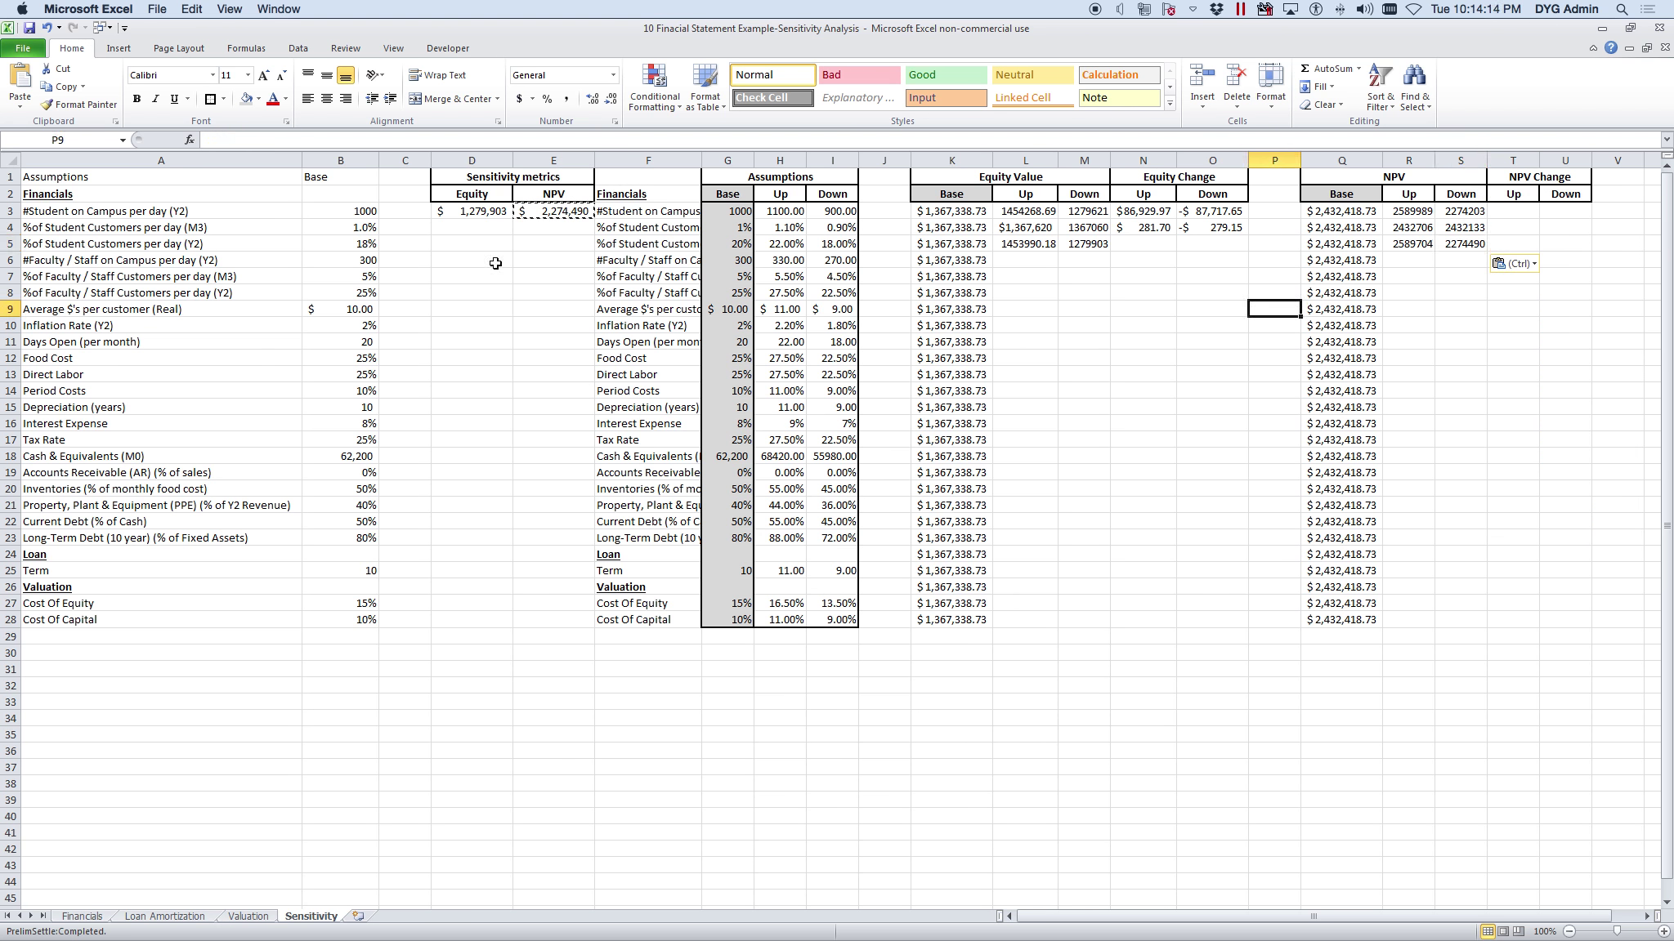
# - Restore B5 to its base value of 20%
pyautogui.click(356, 247)
pyautogui.write('20')
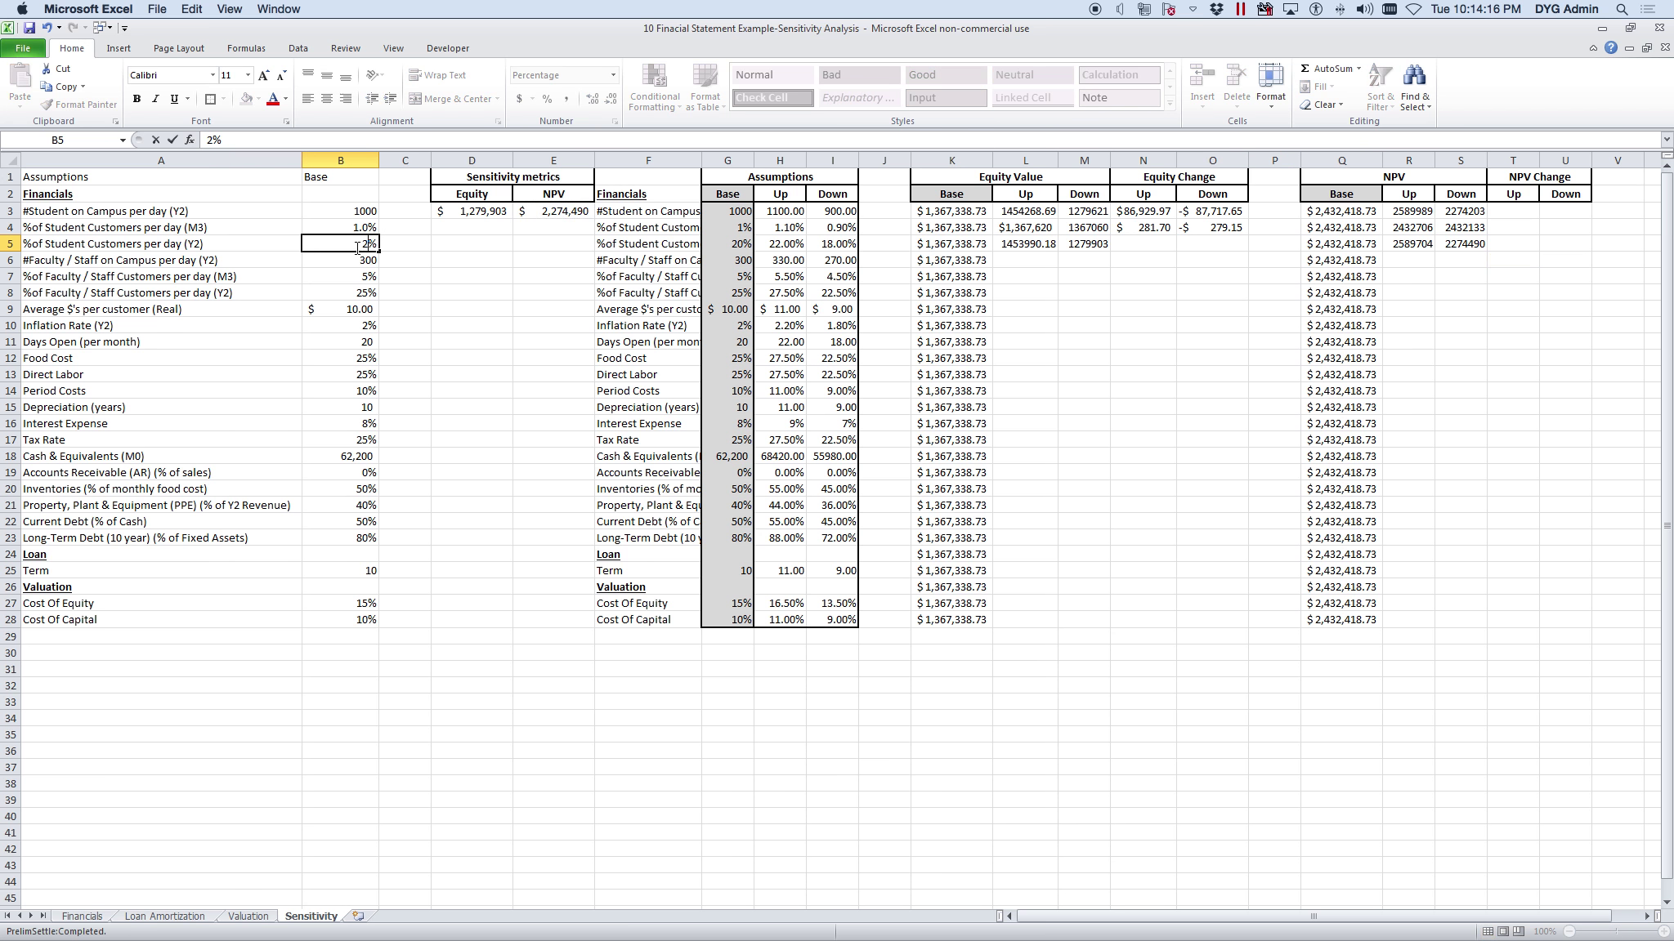
pyautogui.press('Return')
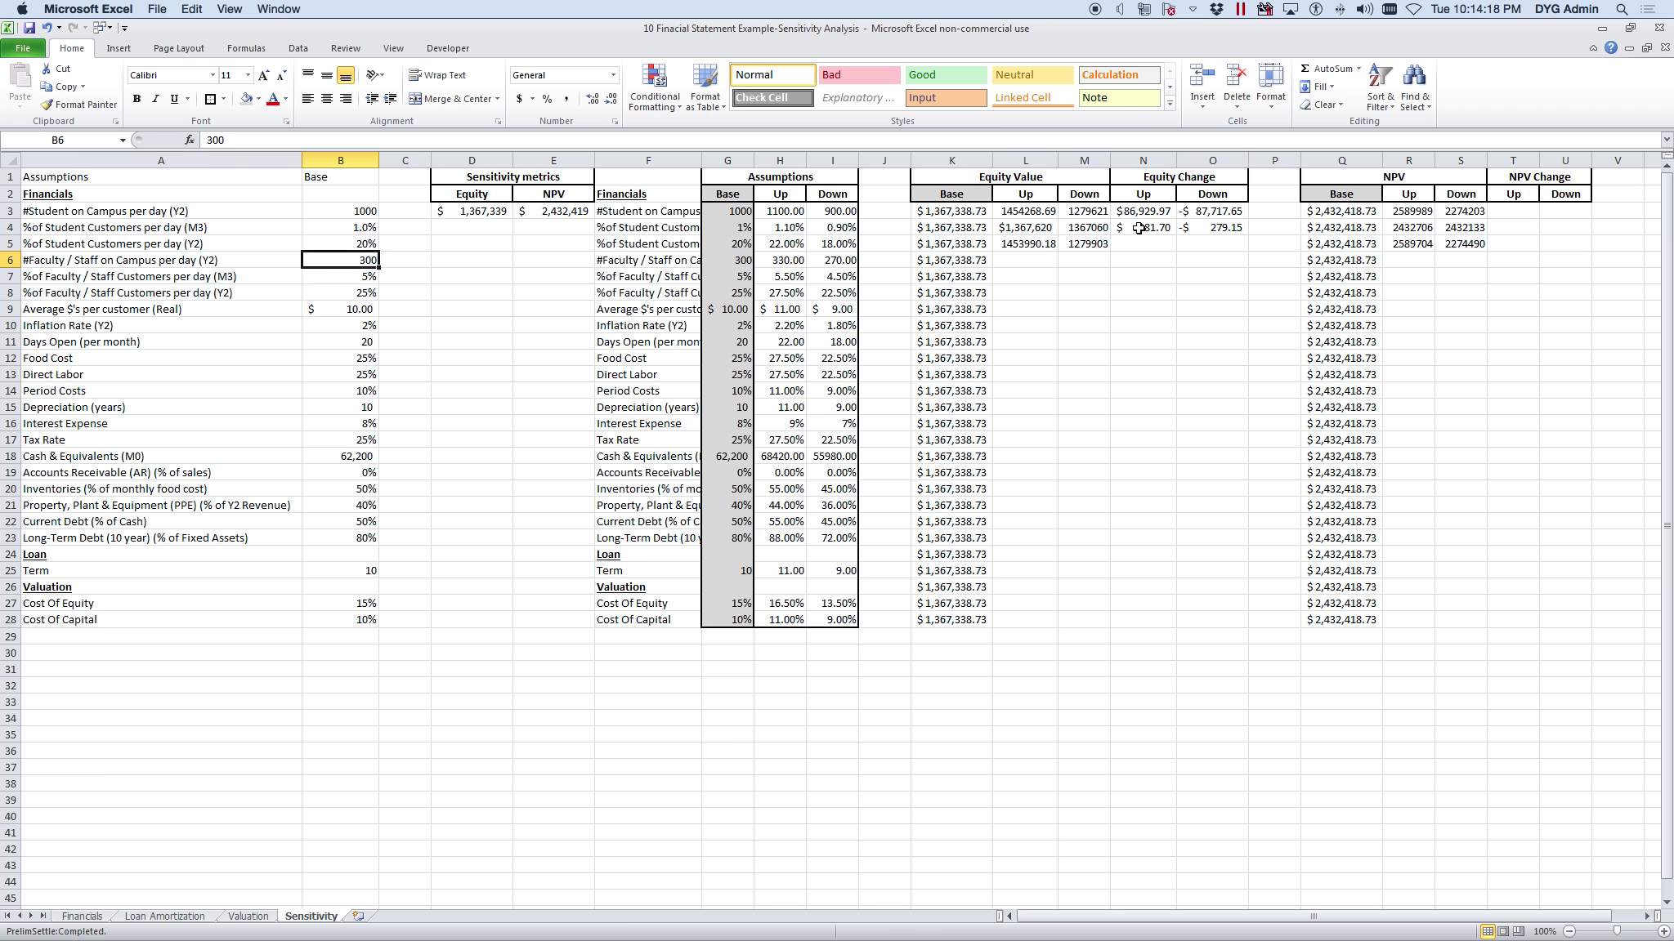
# - Fill the N4:O4 Equity Change formulas down to row 5 and copy N3:O5 into T3:U5
pyautogui.moveTo(1138, 228); pyautogui.dragTo(1248, 252)
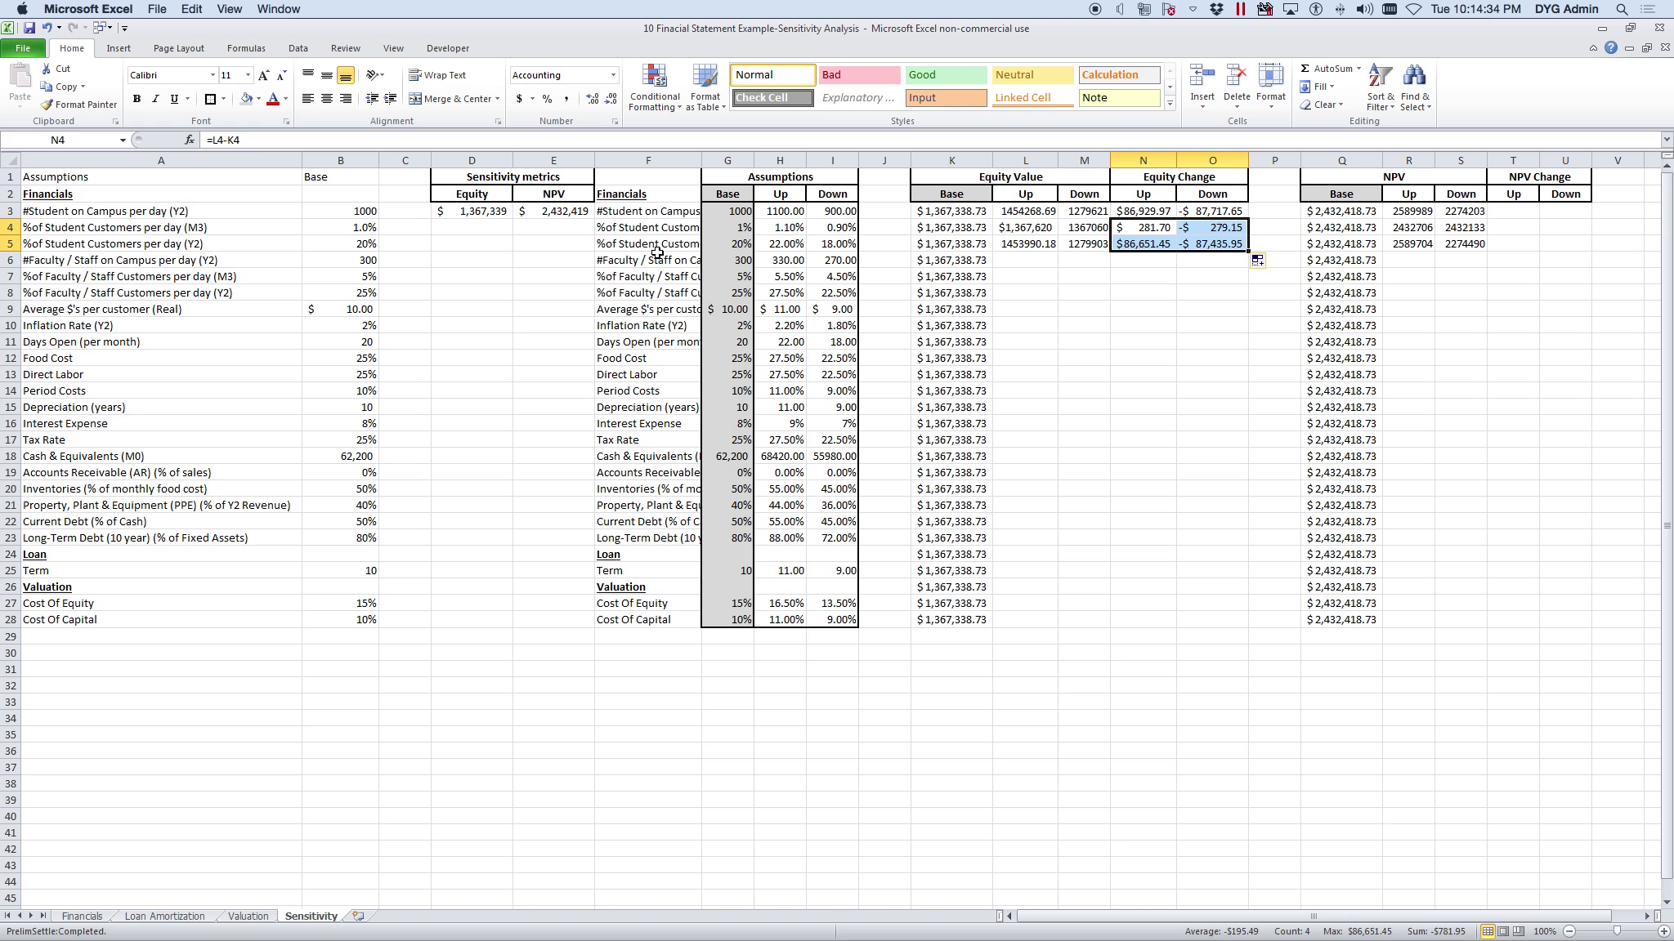
pyautogui.click(1173, 243)
pyautogui.moveTo(1157, 210); pyautogui.dragTo(1215, 238)
pyautogui.hotkey('ctrl', 'c')
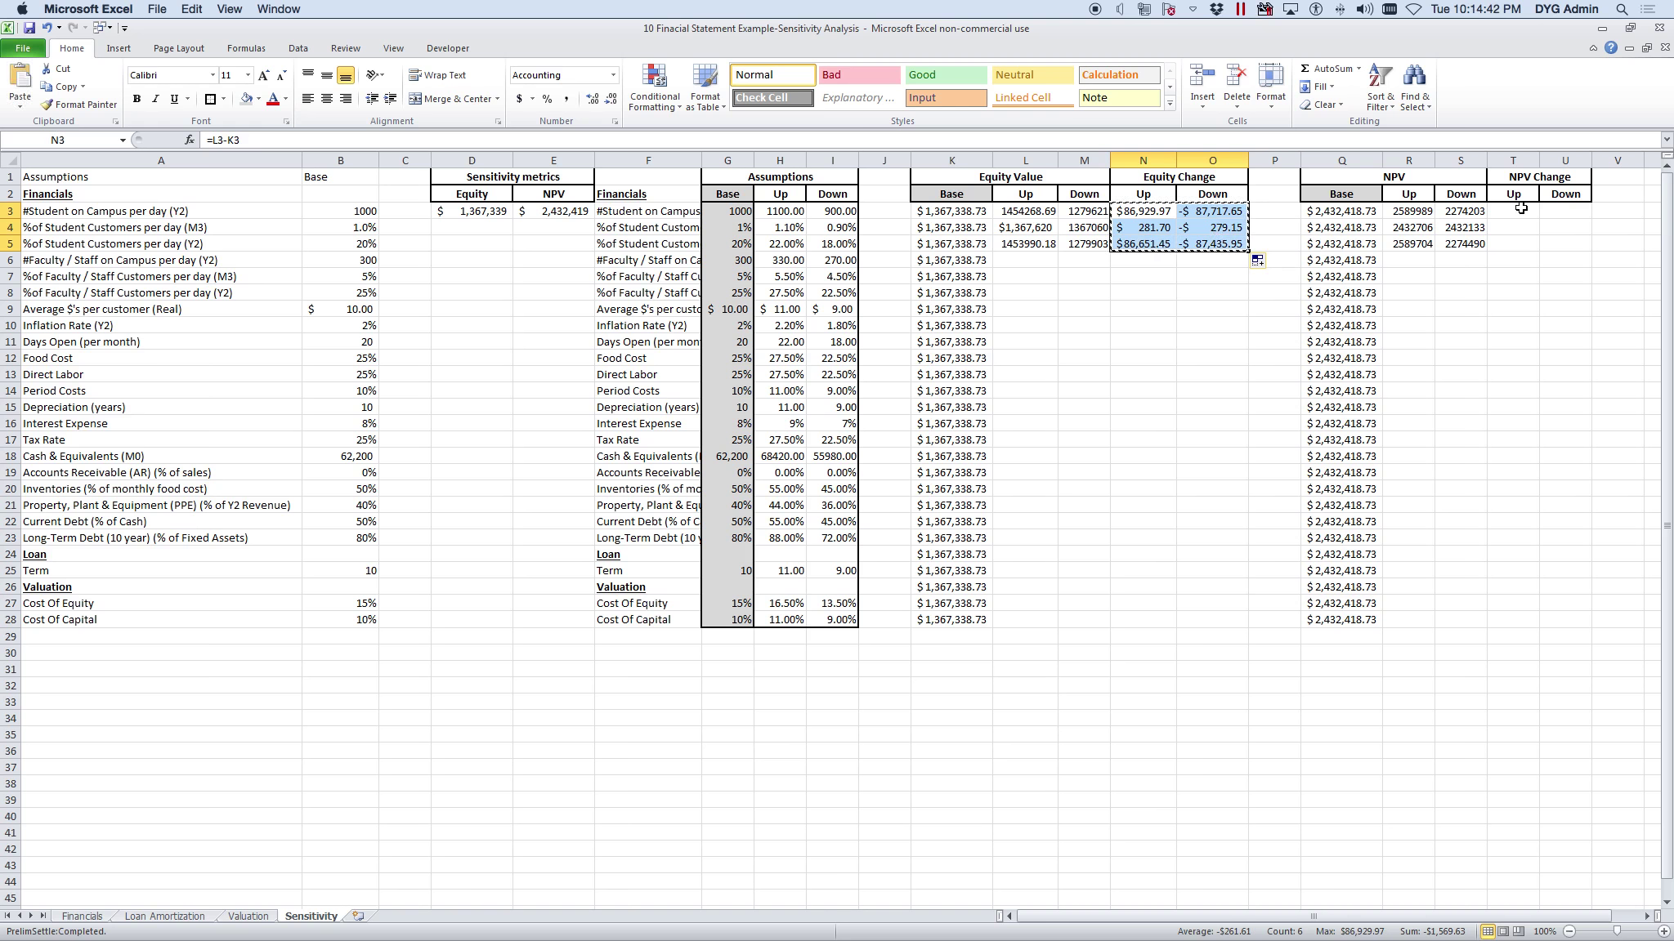
pyautogui.click(1521, 208)
pyautogui.hotkey('ctrl', 'v')
# - Autofit columns T and U so the full NPV Change values show
pyautogui.click(1481, 296)
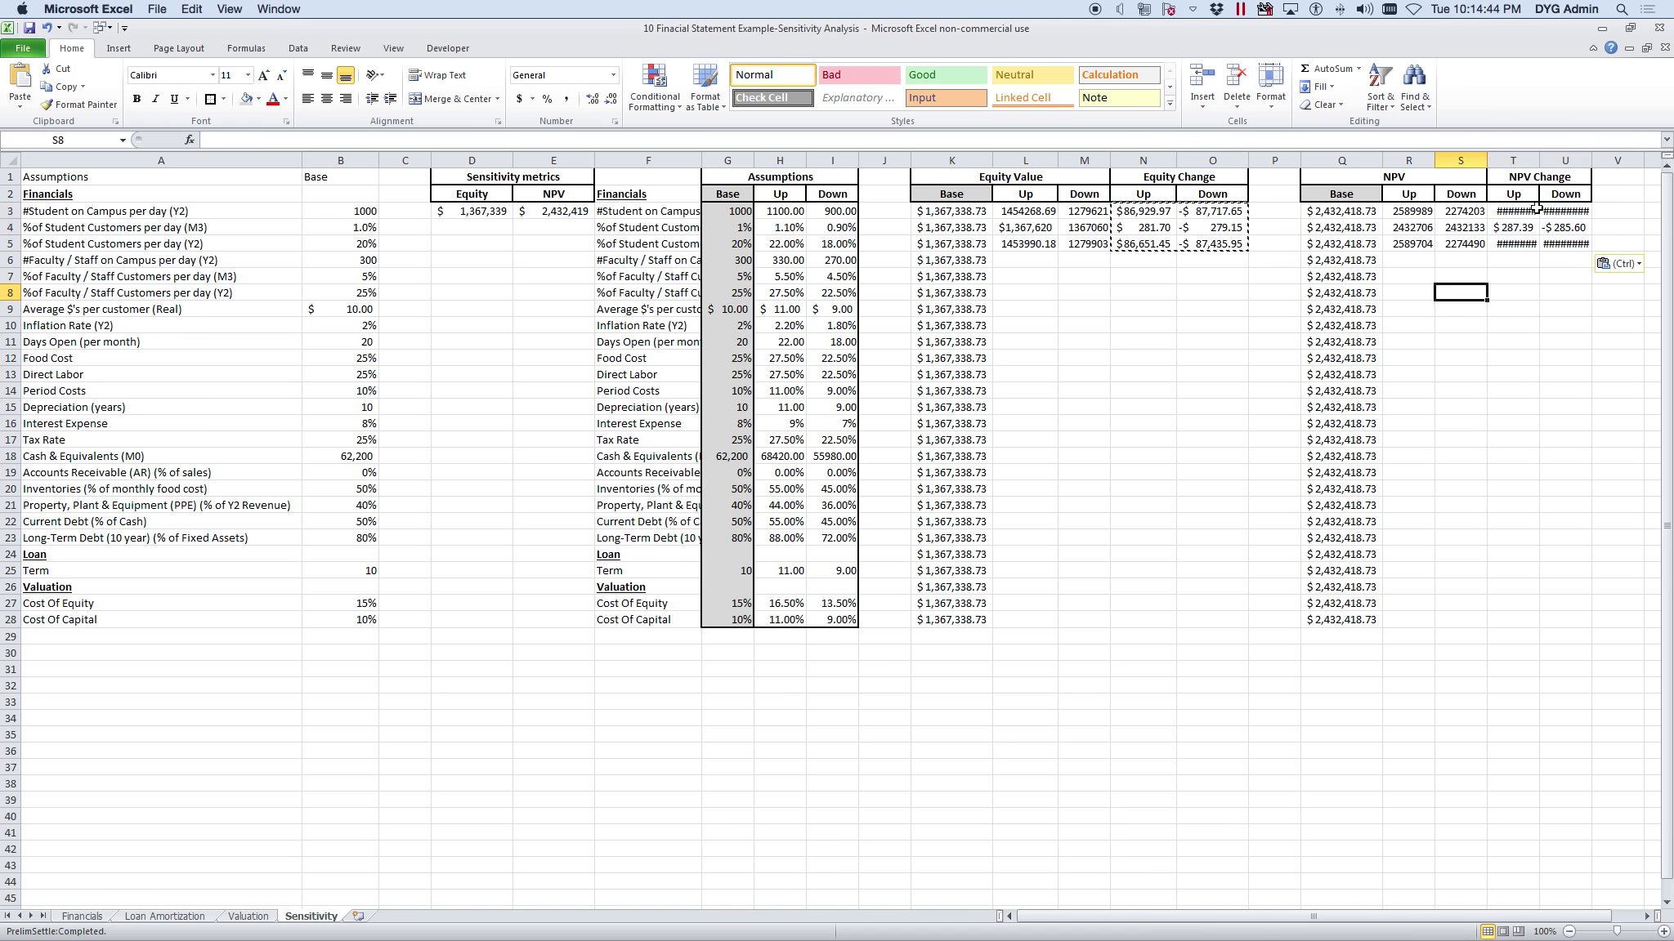
pyautogui.click(1528, 161)
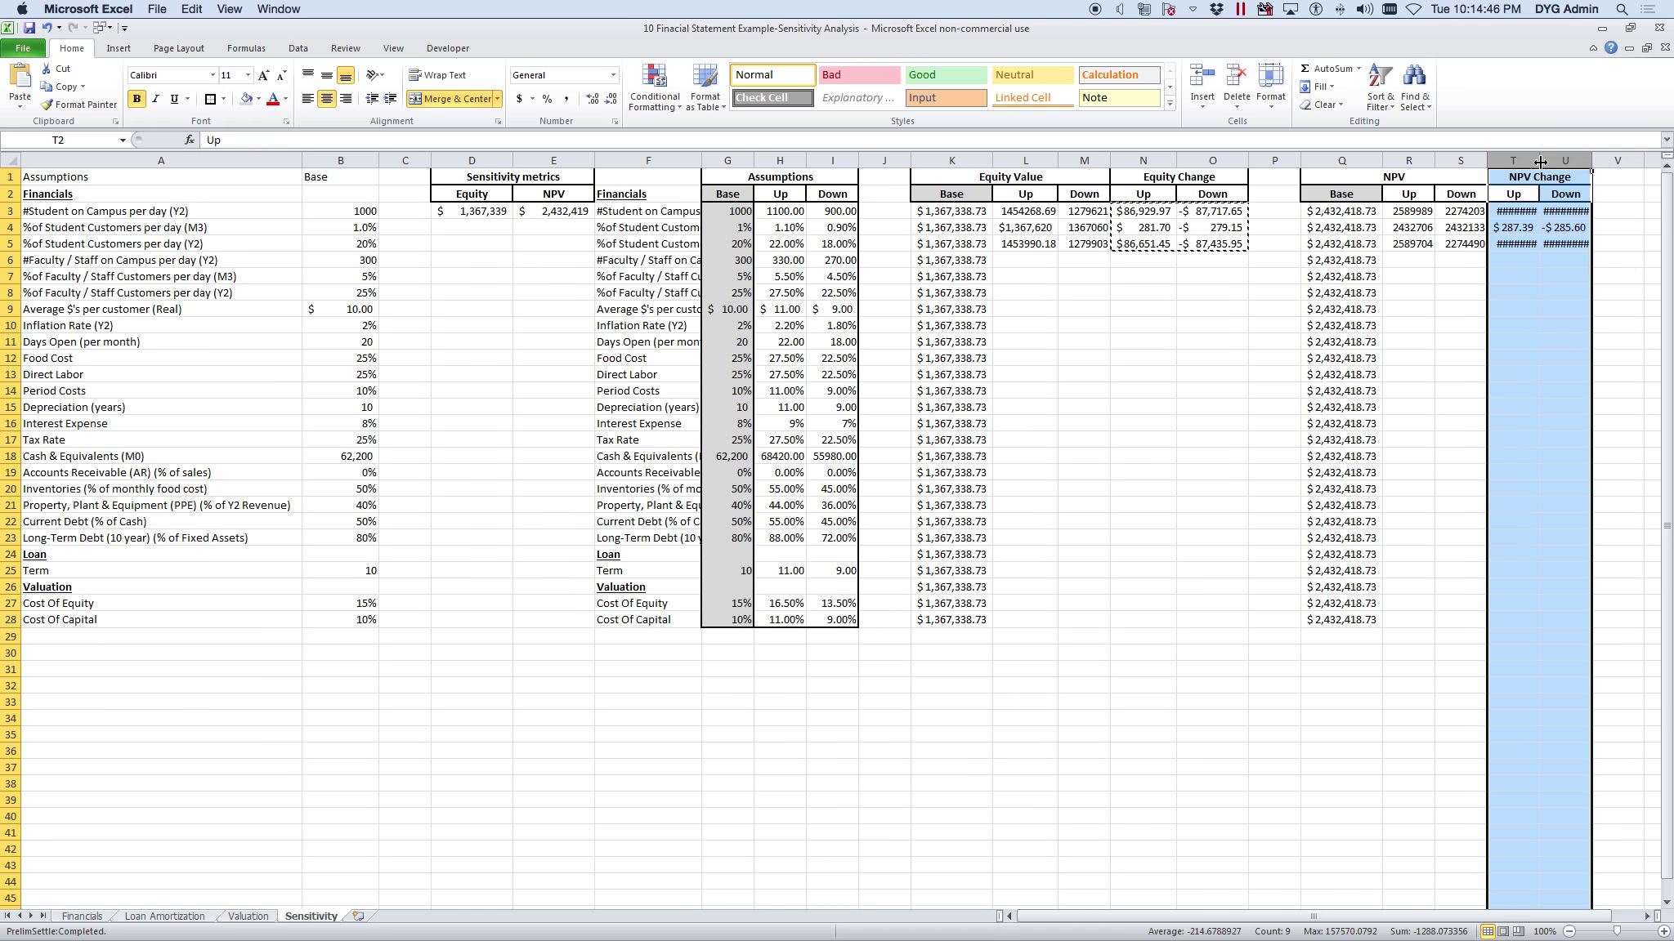
pyautogui.doubleClick(1540, 161)
pyautogui.click(1450, 292)
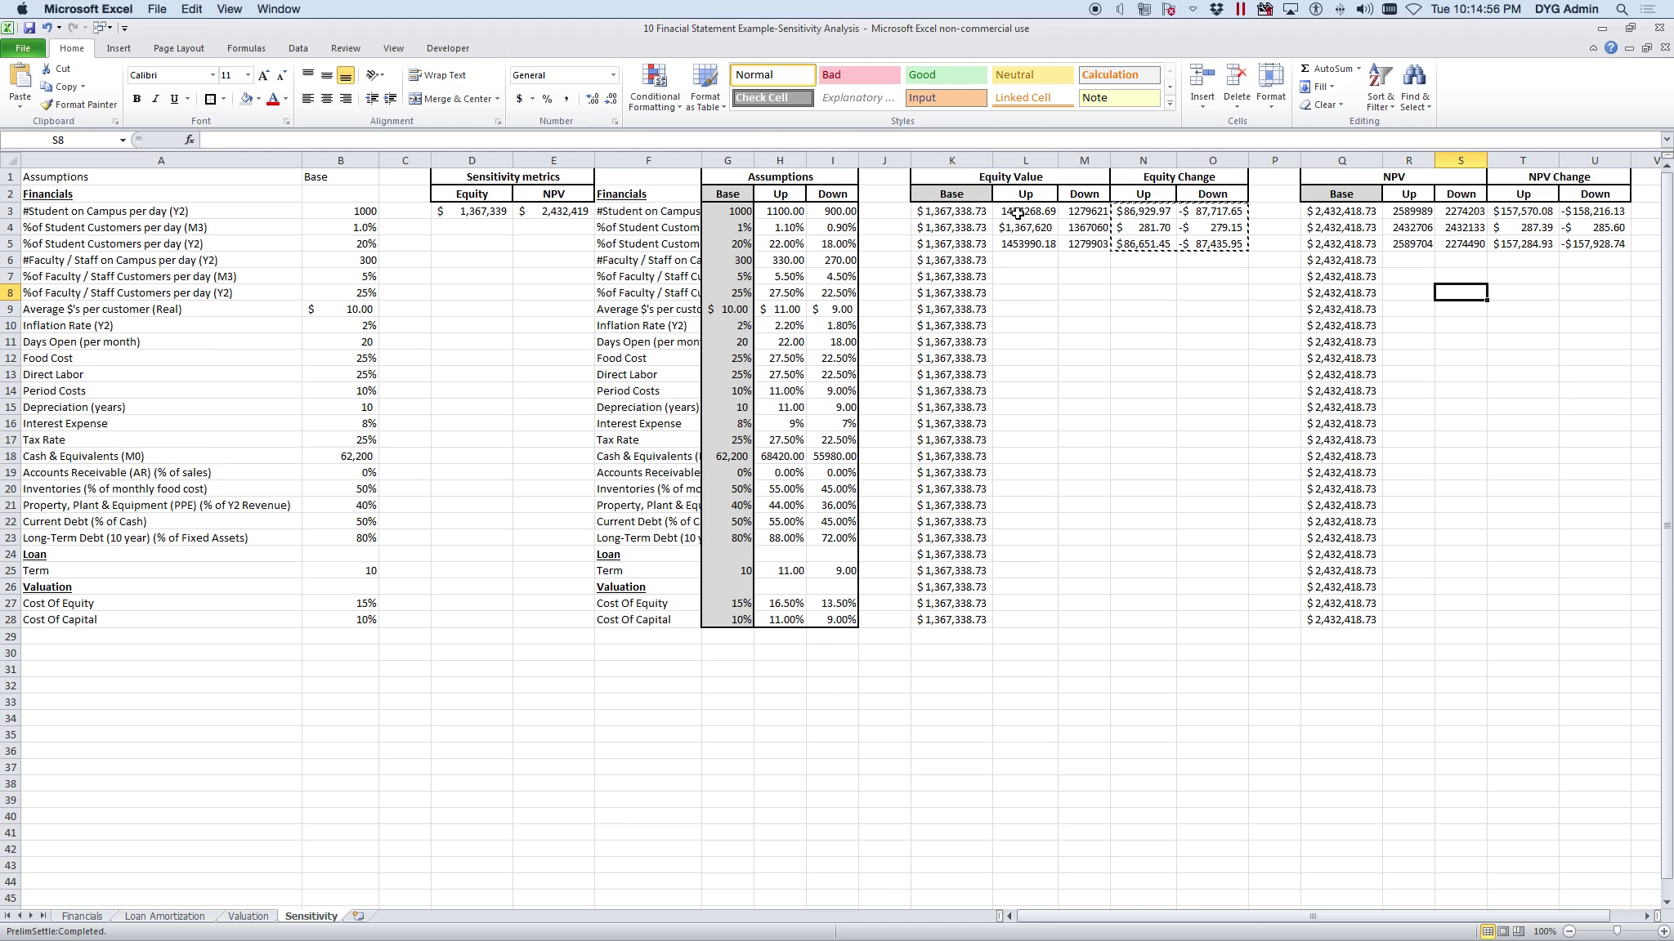
# - Apply Accounting currency format to L3:M5 and widen column L to fit the values
pyautogui.moveTo(1047, 212); pyautogui.dragTo(1092, 243)
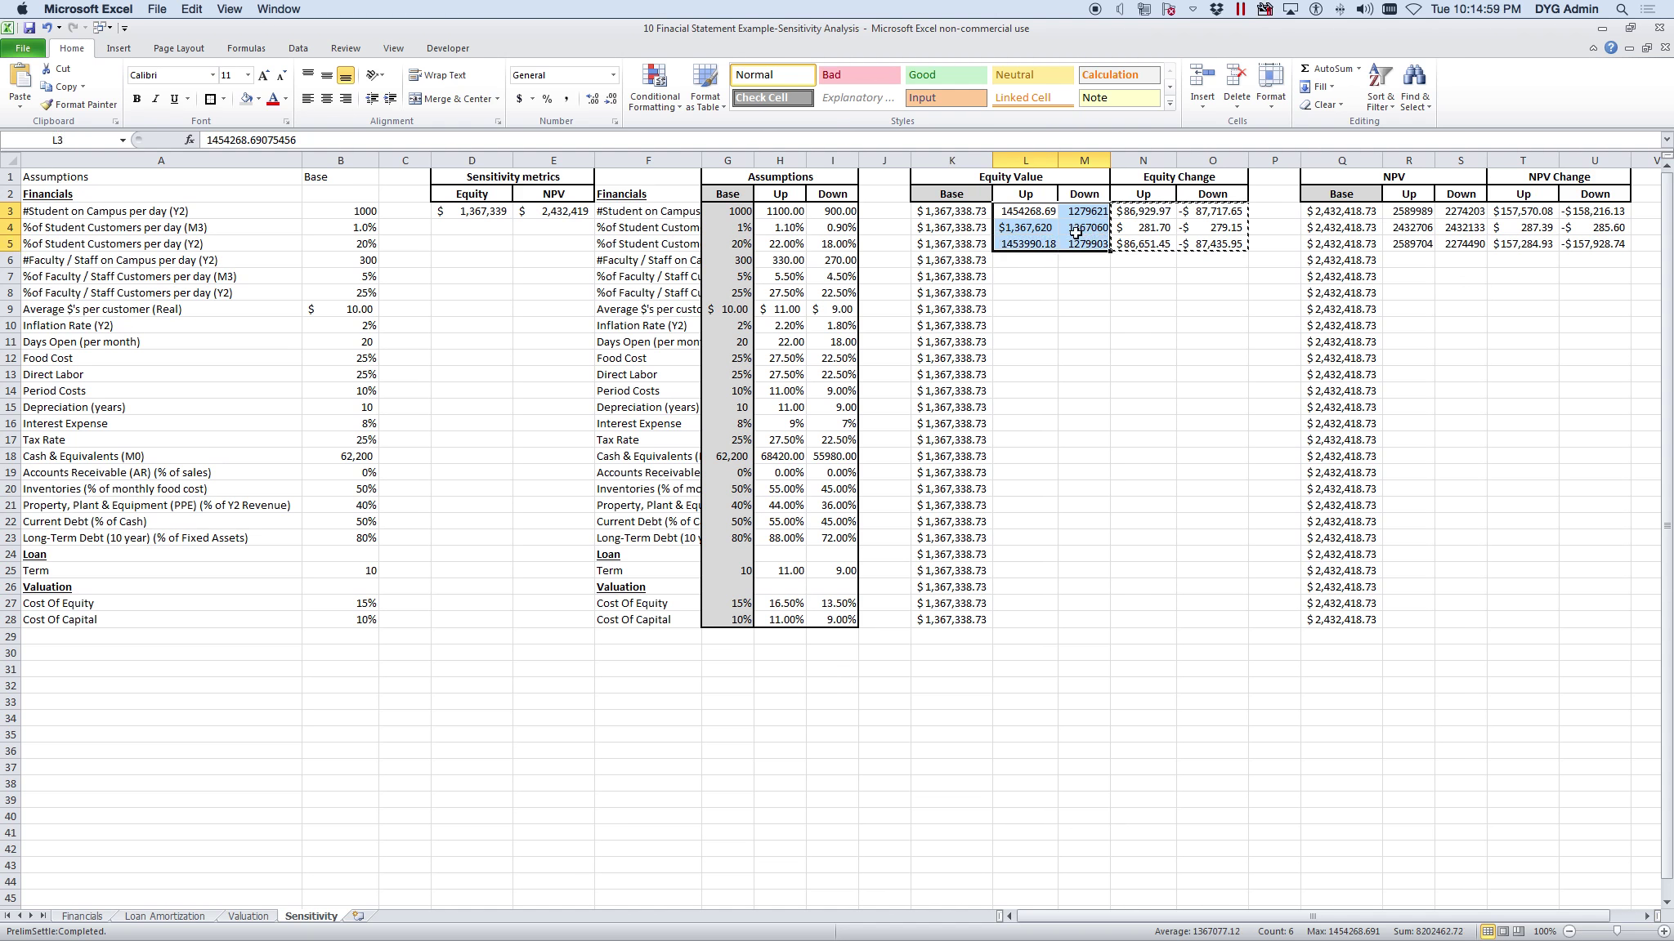
pyautogui.click(519, 99)
pyautogui.moveTo(1060, 160); pyautogui.dragTo(1077, 160)
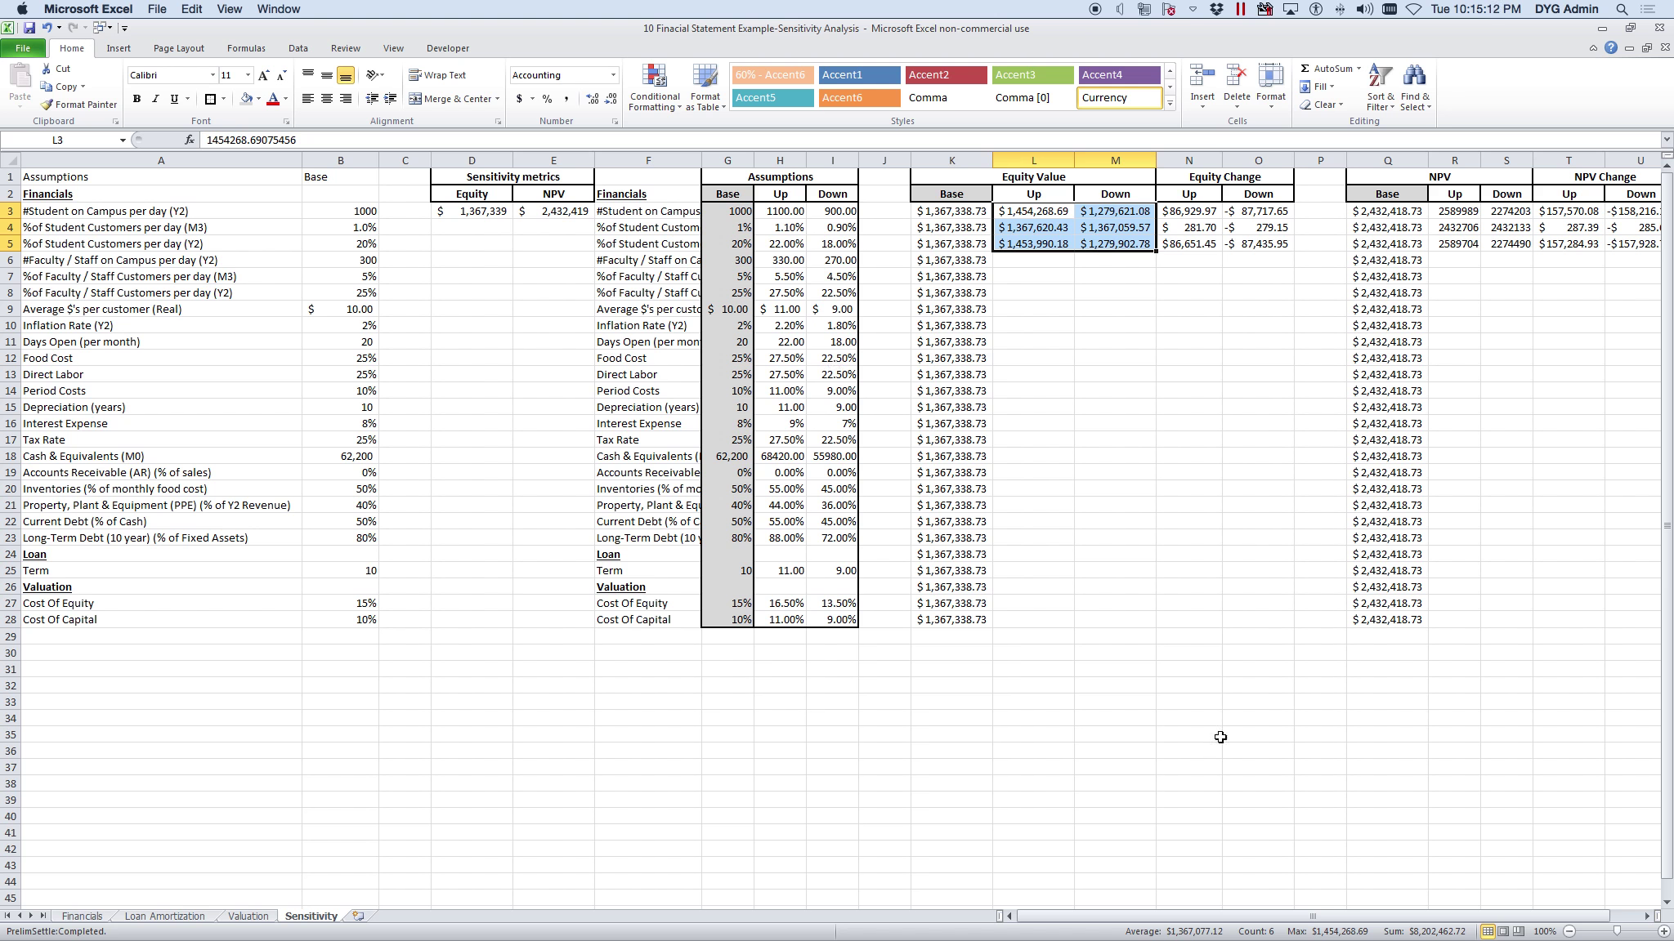
pyautogui.moveTo(1271, 917); pyautogui.dragTo(1211, 926)
pyautogui.hscroll(1, 633, 300)
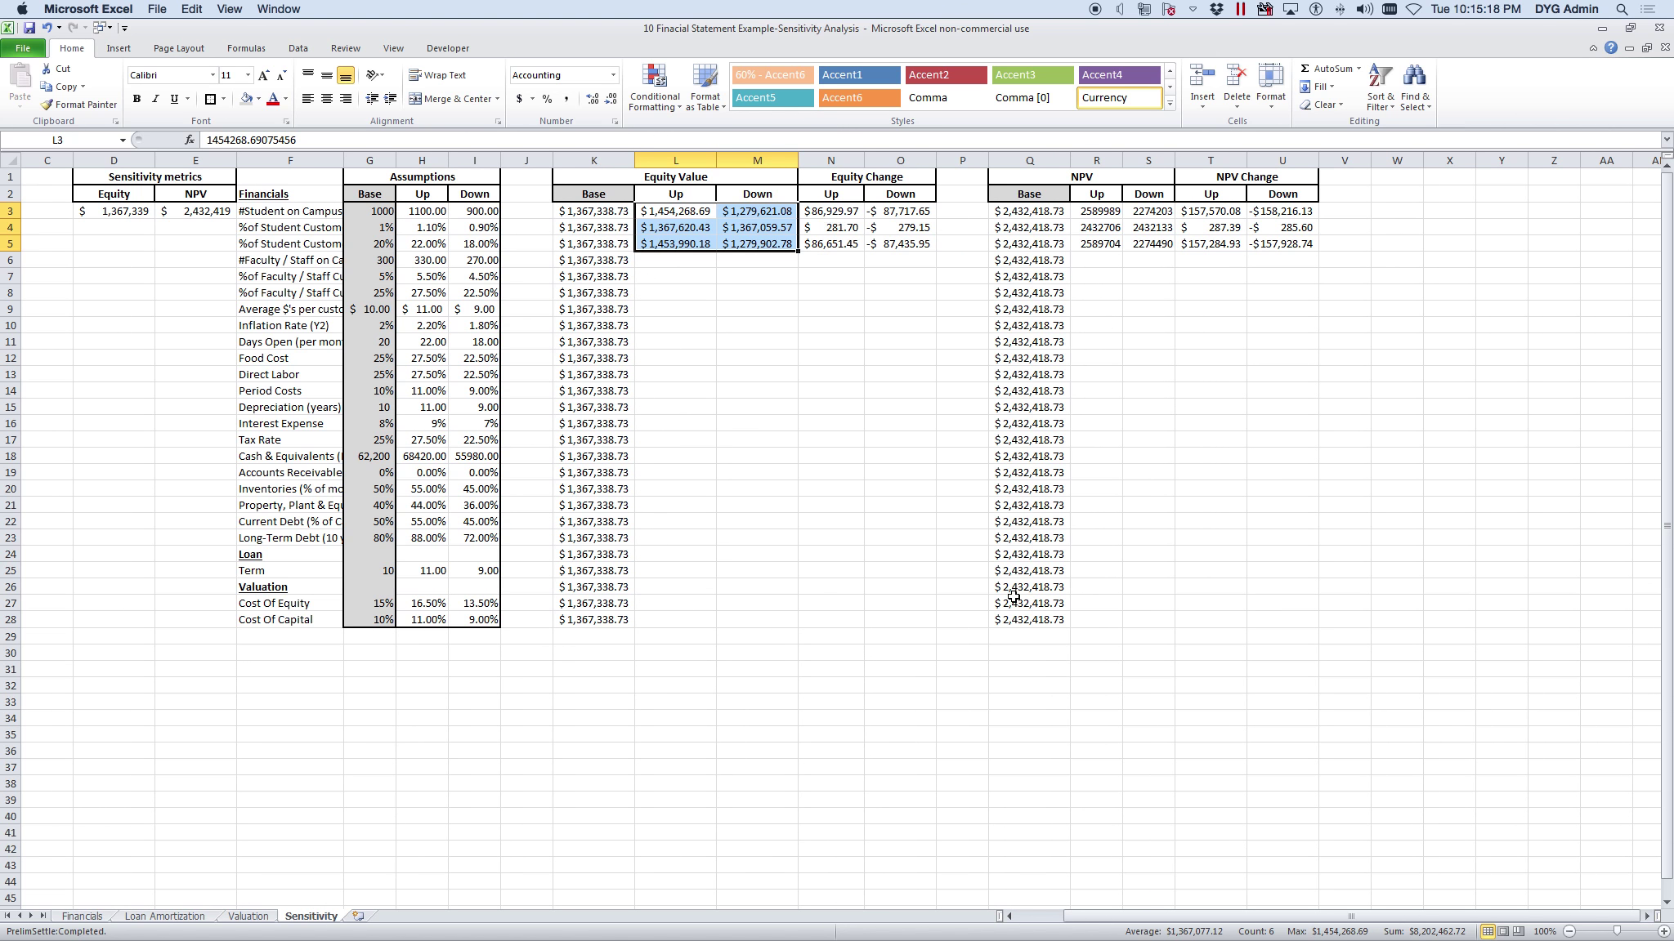
pyautogui.hscroll(-2, 740, 386)
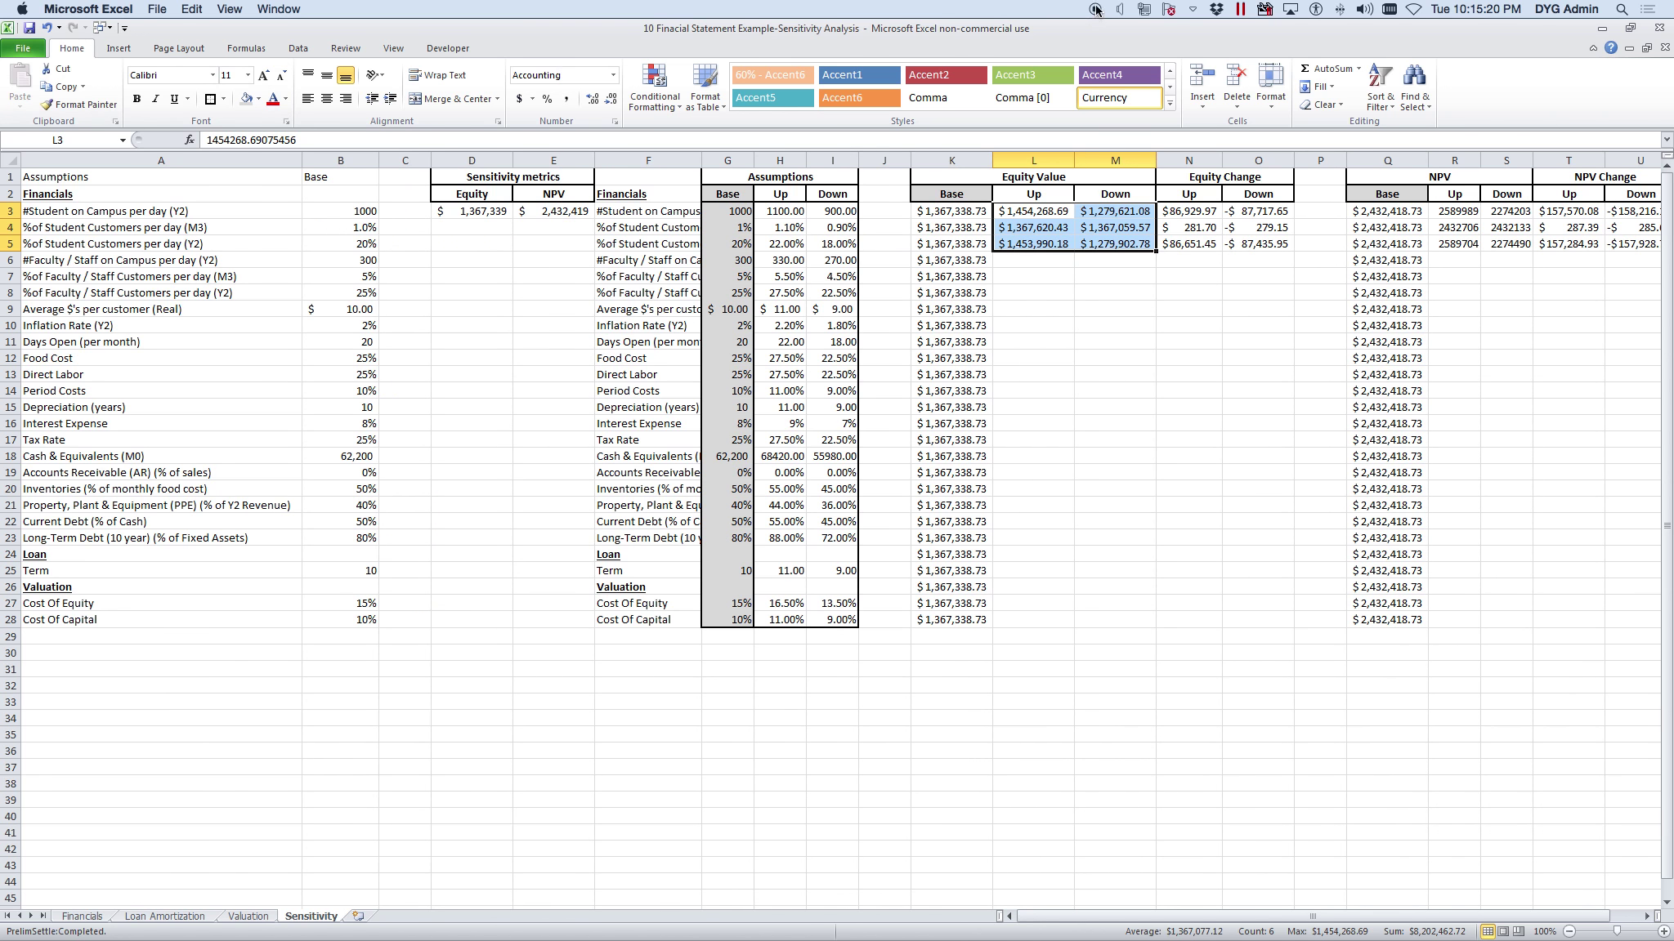